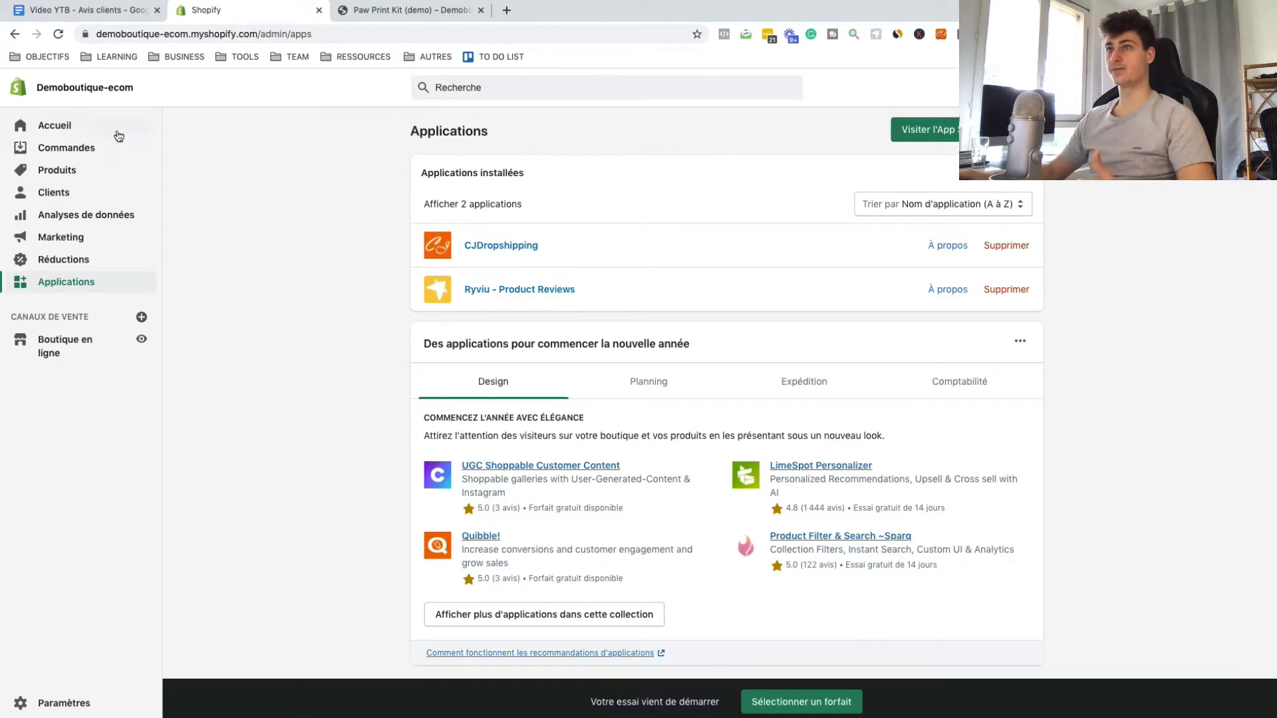
Step: View the store's product list and installed applications, then close the Shopify App Store page
left_click(81, 171)
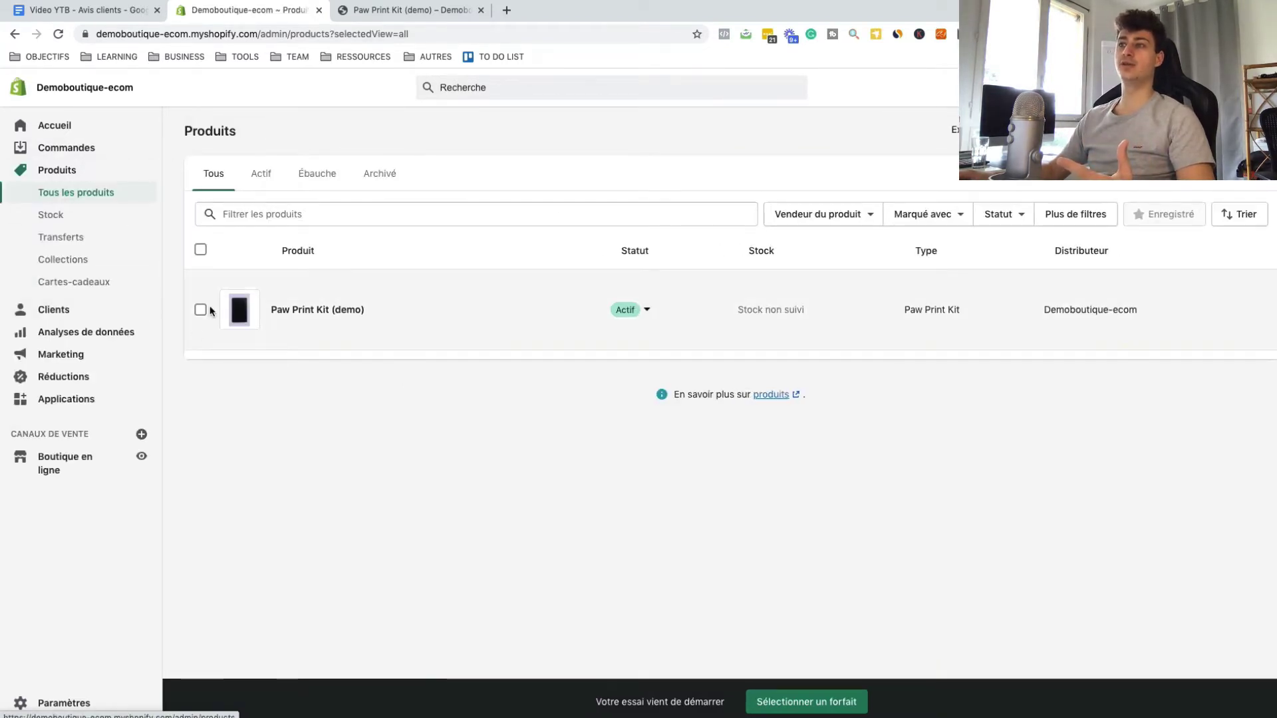
left_click(70, 400)
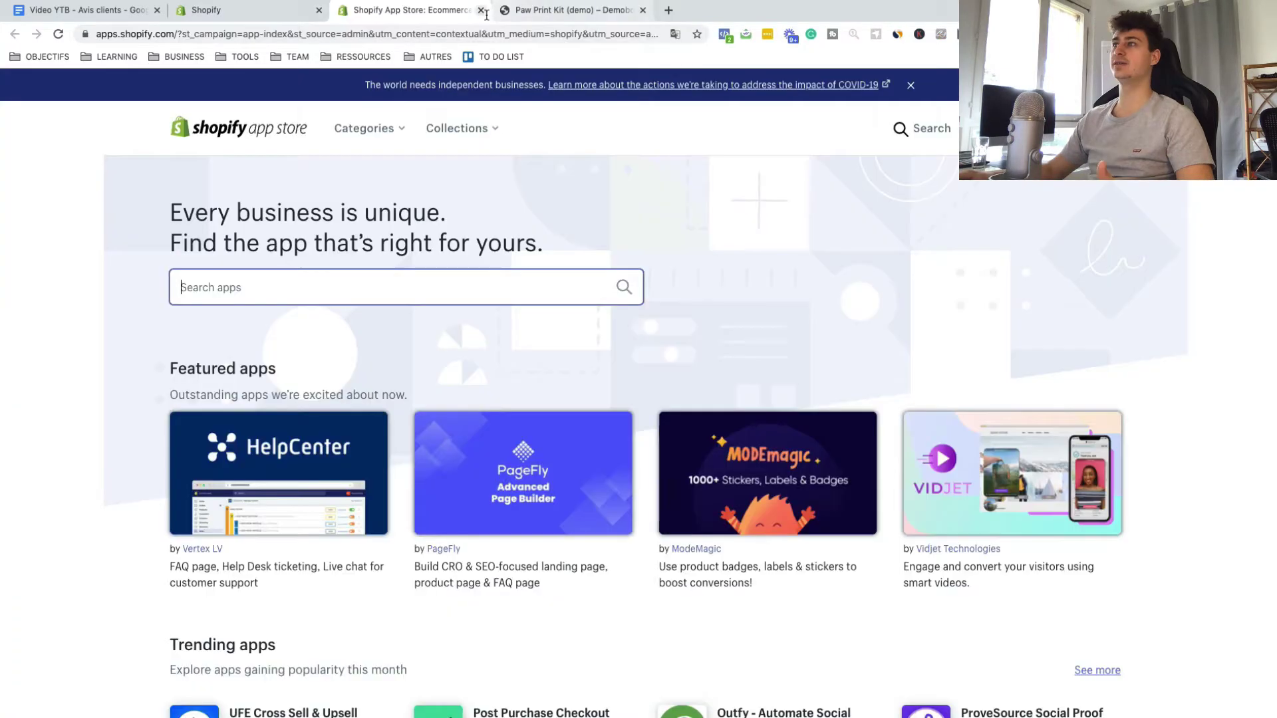
left_click(480, 10)
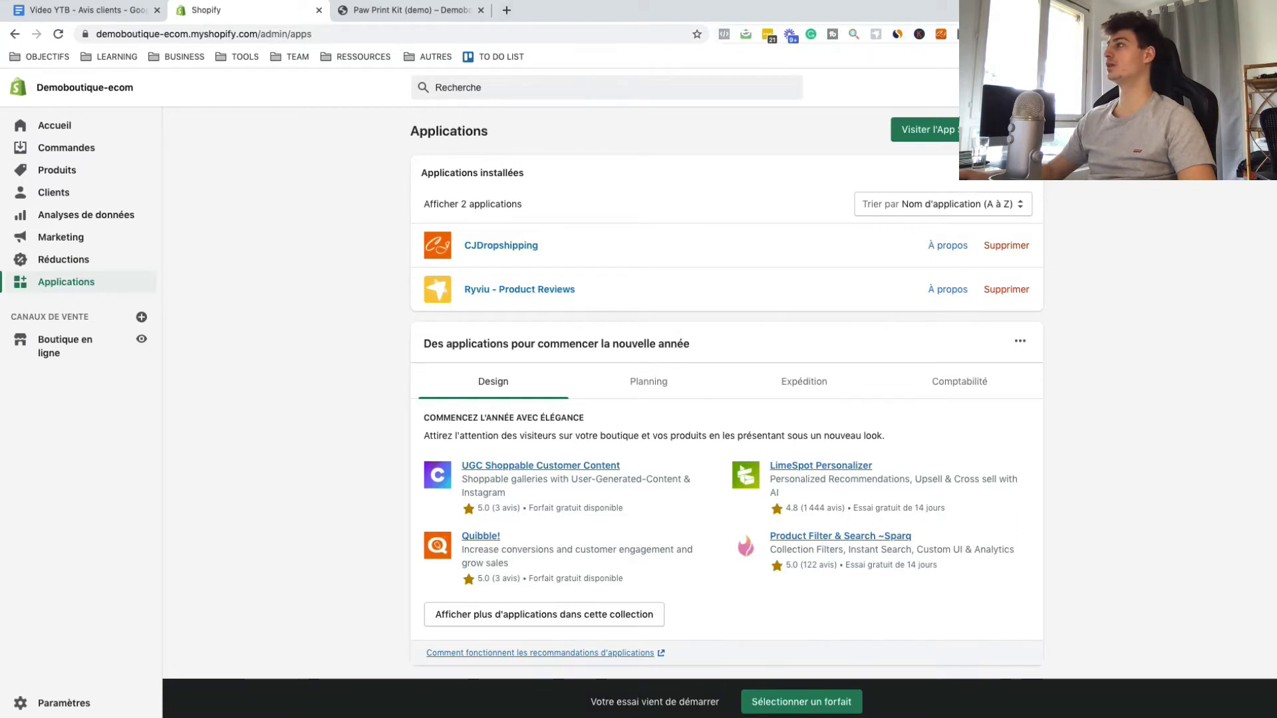
Step: View the Ryviu review-import extension's Chrome Web Store page, close it and return to the store's applications
left_click(875, 36)
left_click(721, 64)
left_click_drag(360, 184, 990, 184)
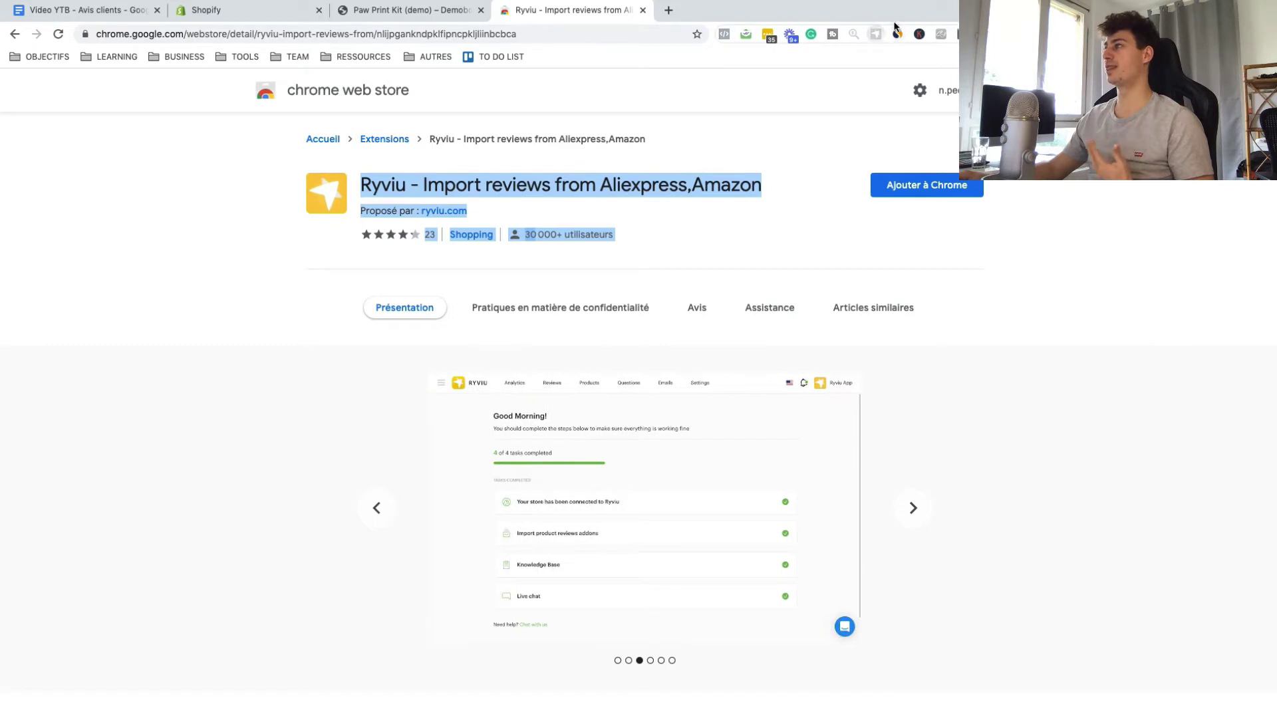
key("super+w")
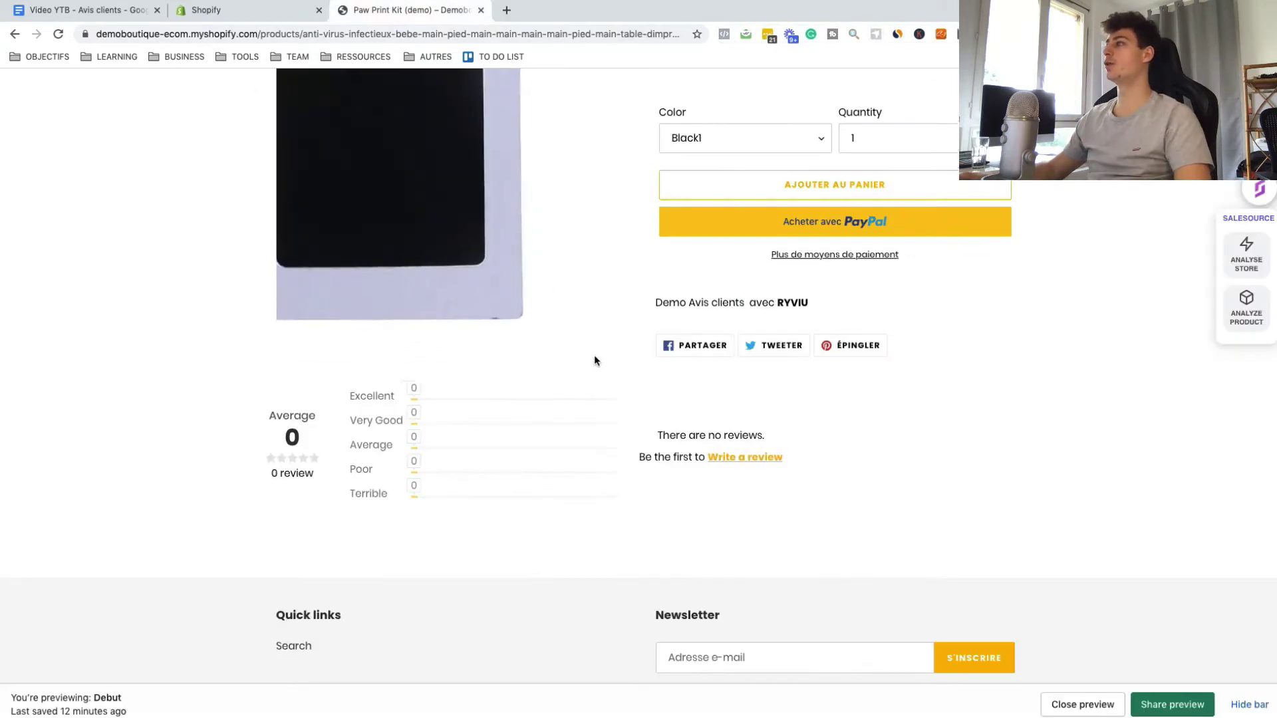
left_click(276, 15)
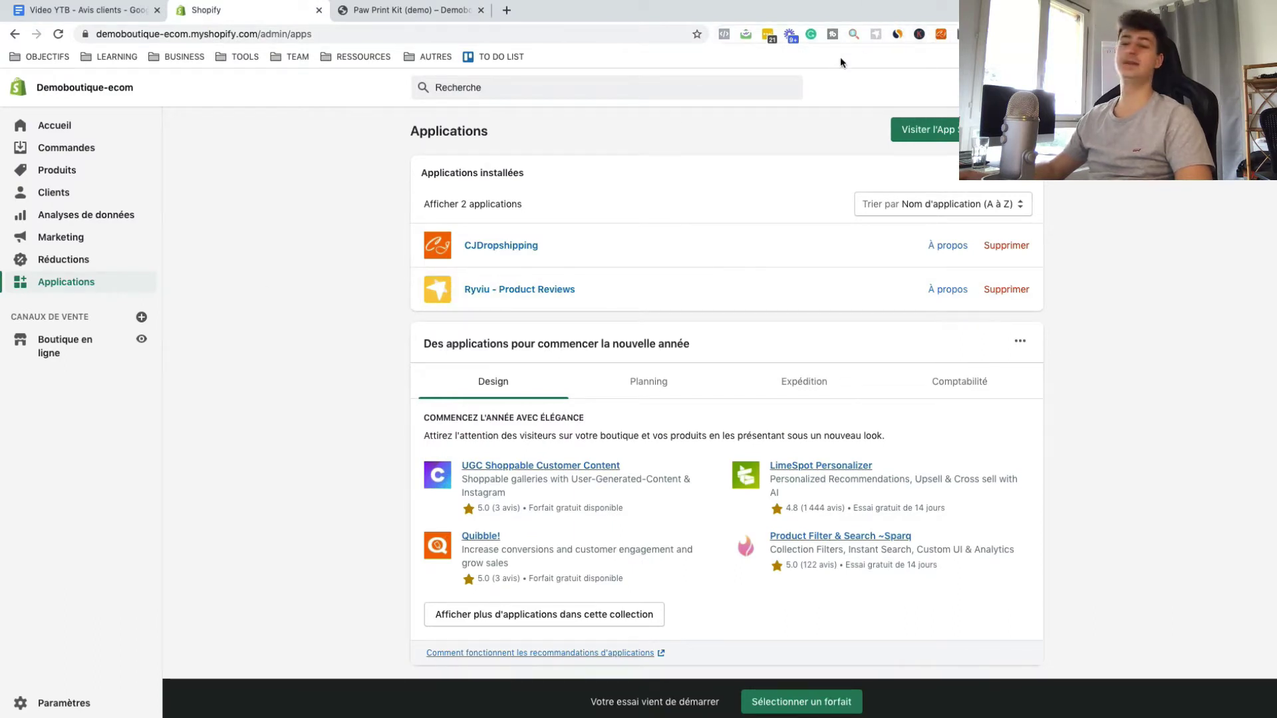
Step: Look over the Paw Print Kit (demo) storefront page and its customer reviews section
left_click(403, 10)
scroll(596, 213, "down", 5)
scroll(568, 257, "up", 5)
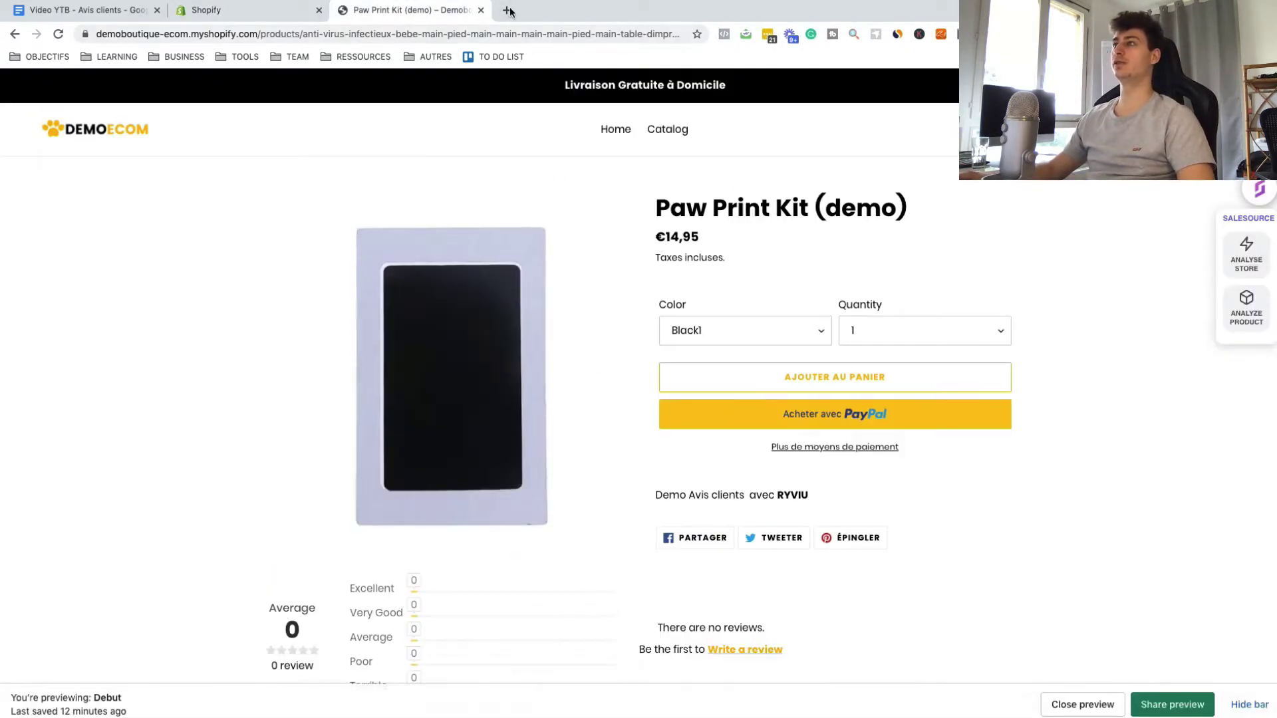
Step: Open AliExpress and search it for "Paw Print Kit", copied from the storefront product title
left_click(508, 10)
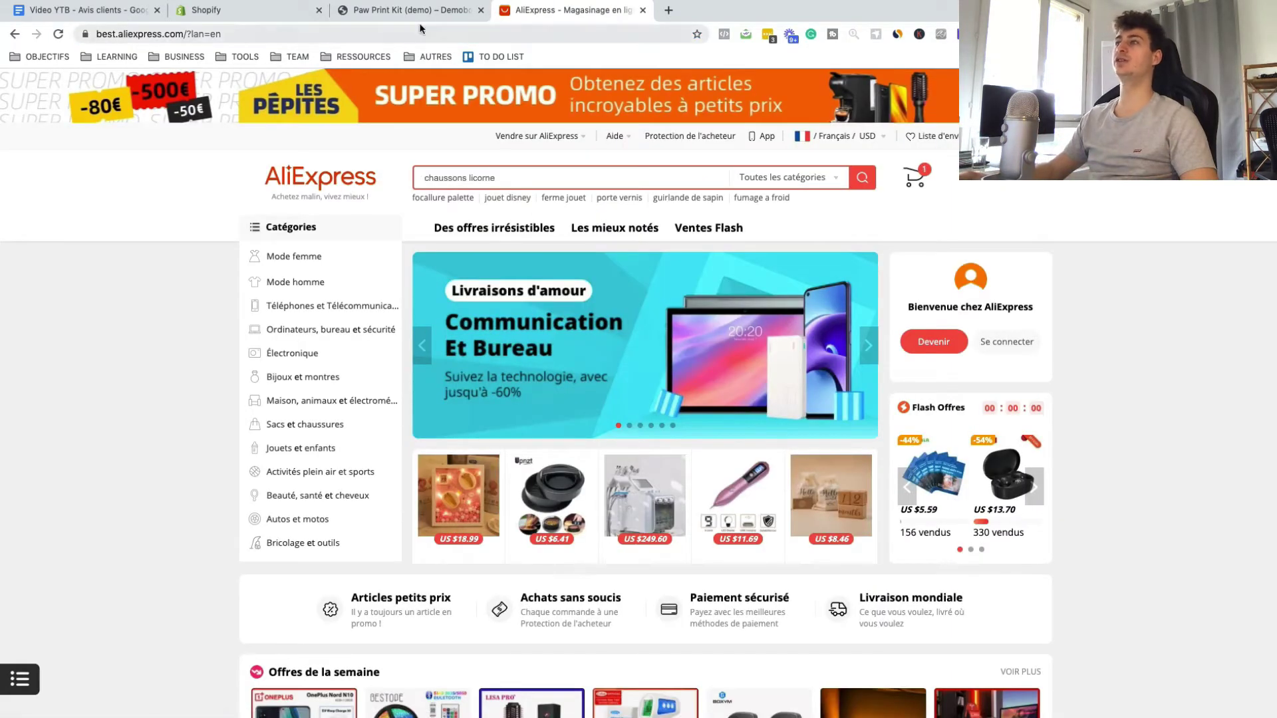
key("ctrl+shift+Tab")
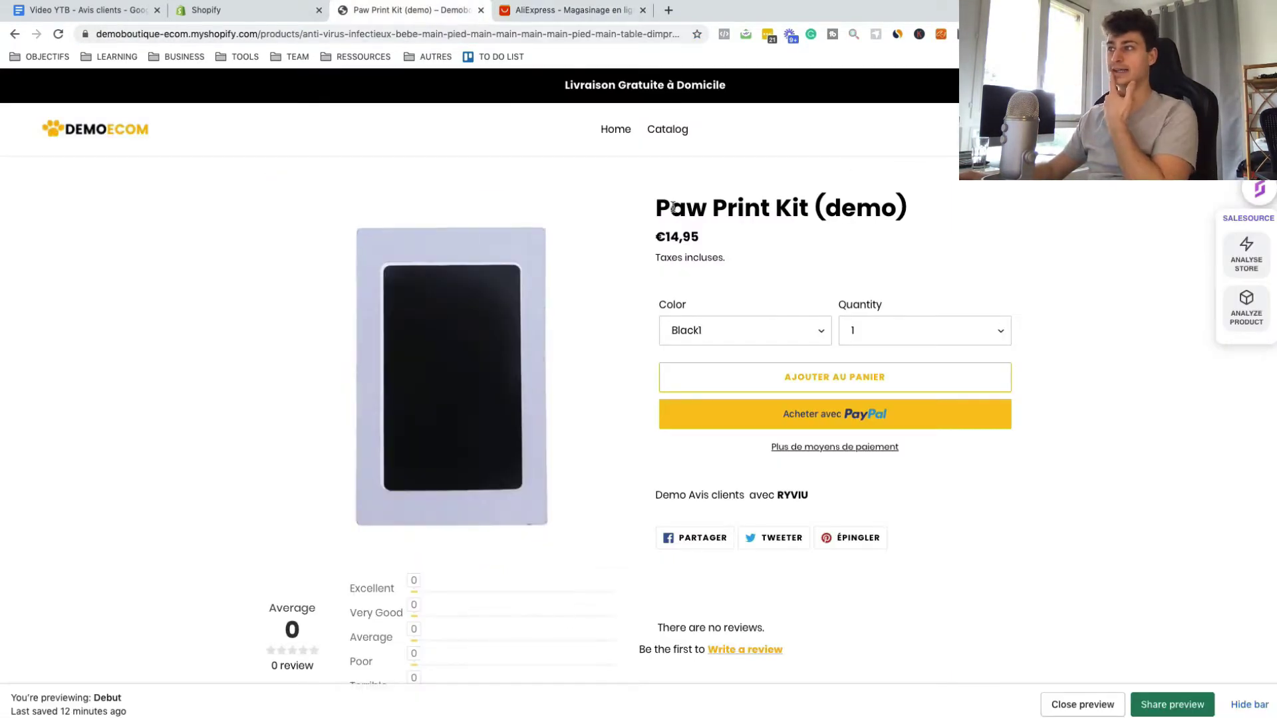
left_click_drag(657, 207, 805, 207)
key("super+c")
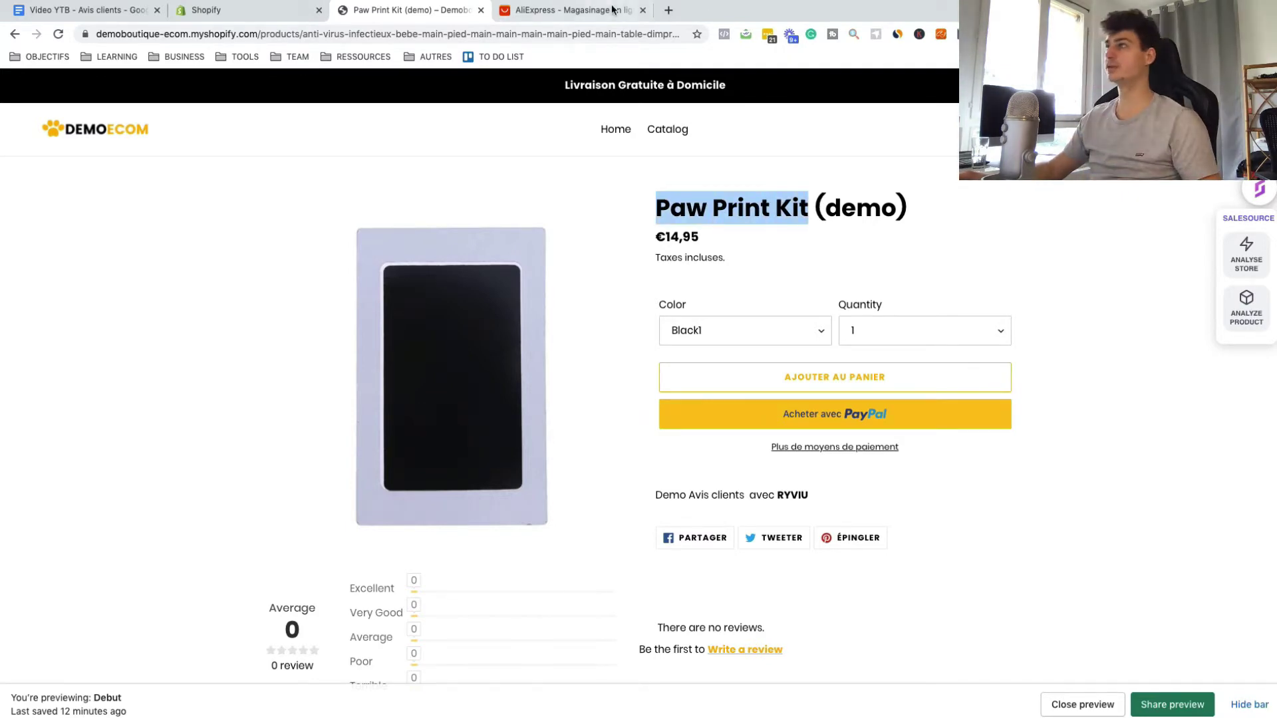
left_click(569, 10)
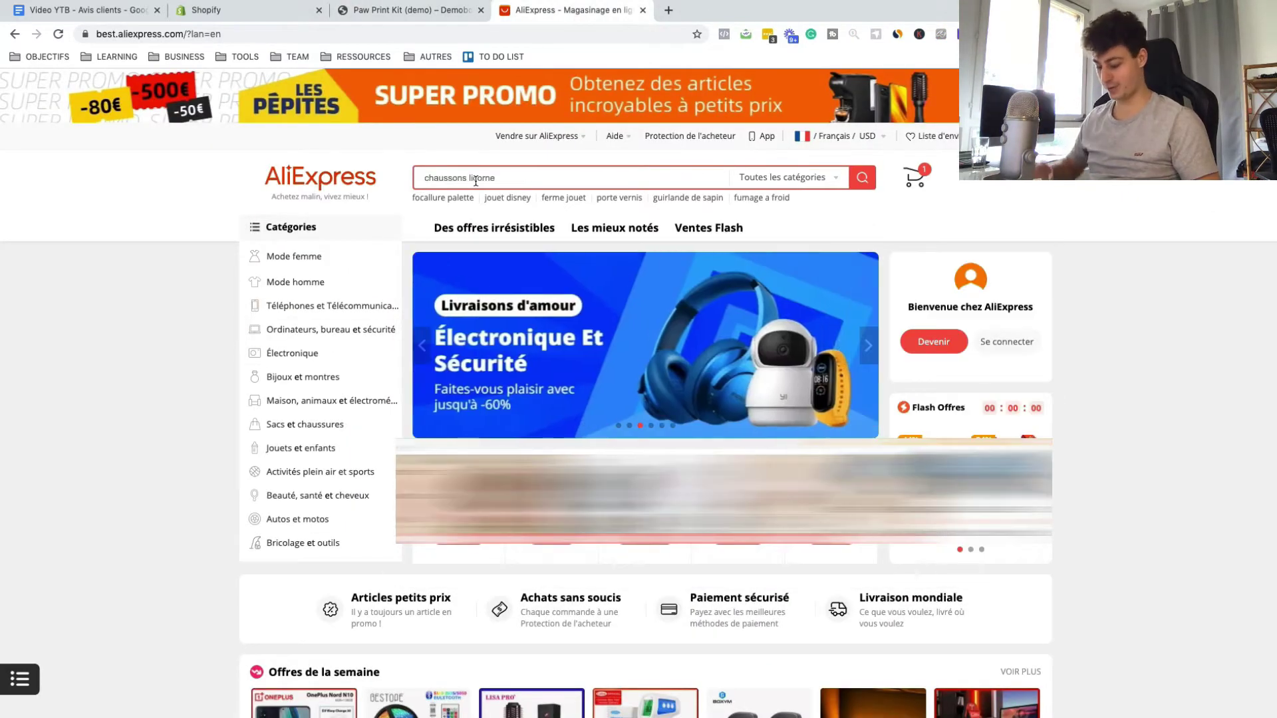
key("super+v")
key("Return")
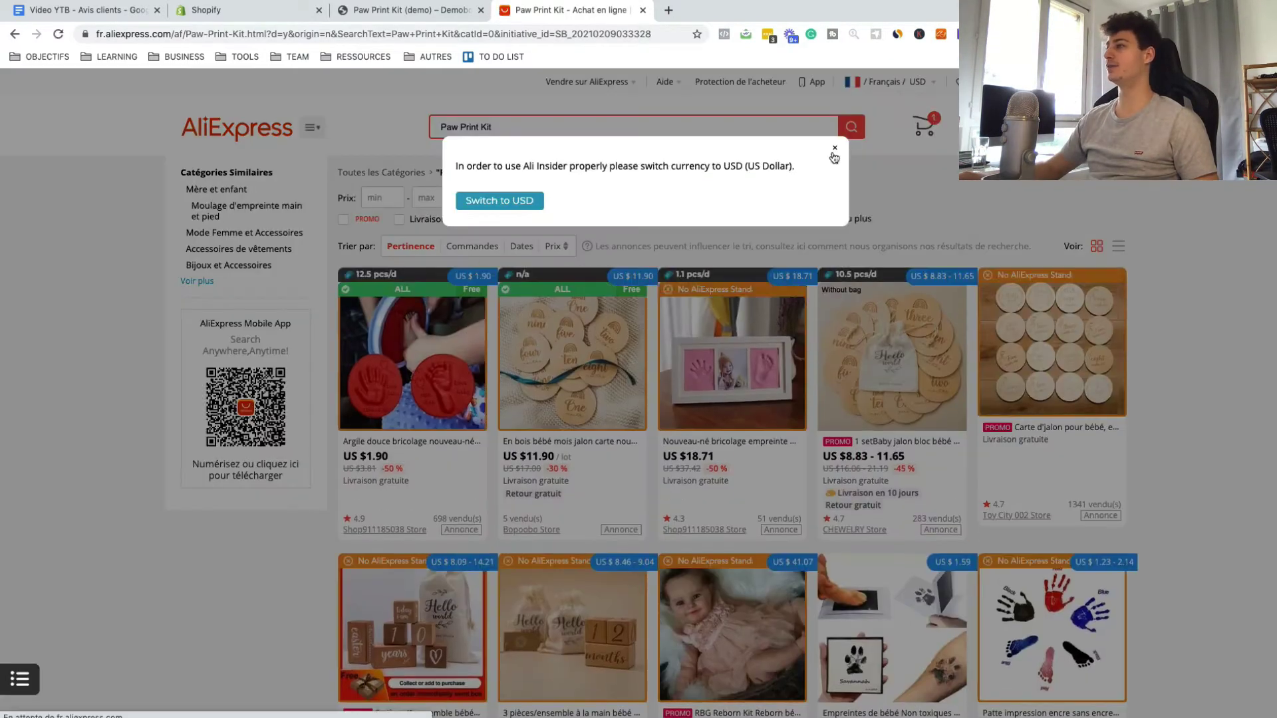
Step: Dismiss the currency notice, sort the AliExpress results by orders (Commandes) and open the first paw print product
left_click(834, 149)
left_click(468, 247)
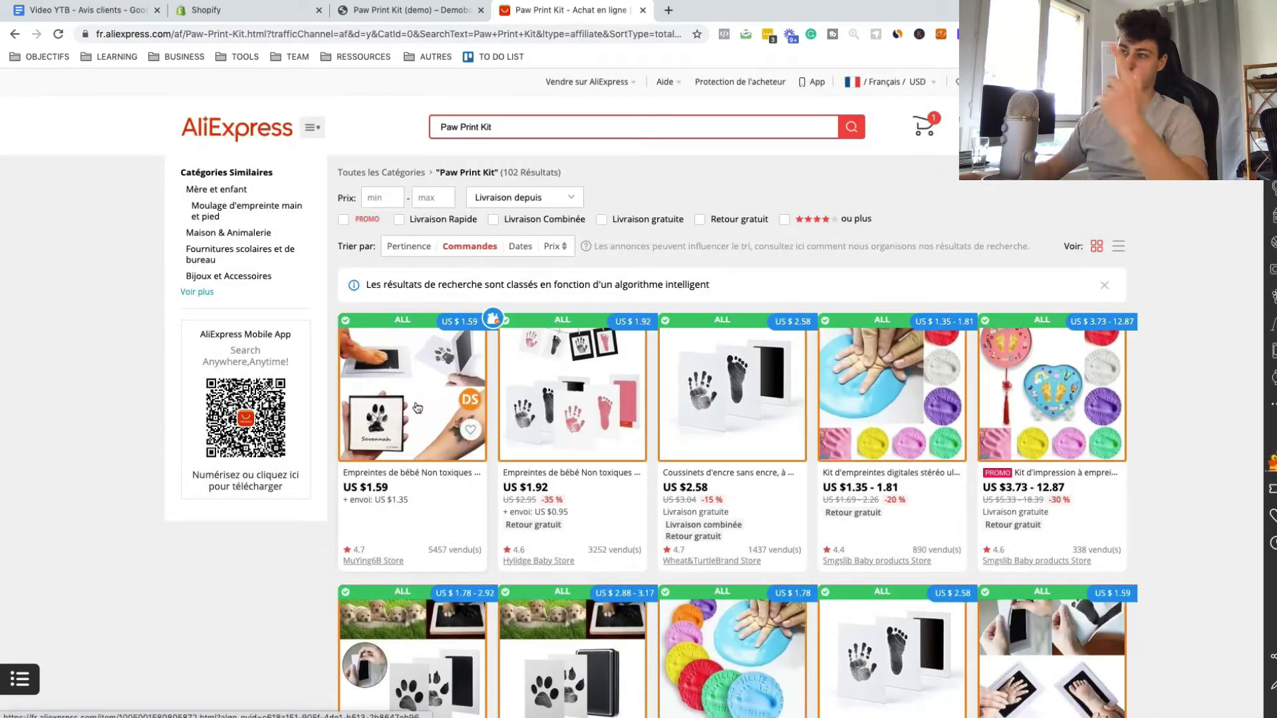
left_click(451, 450)
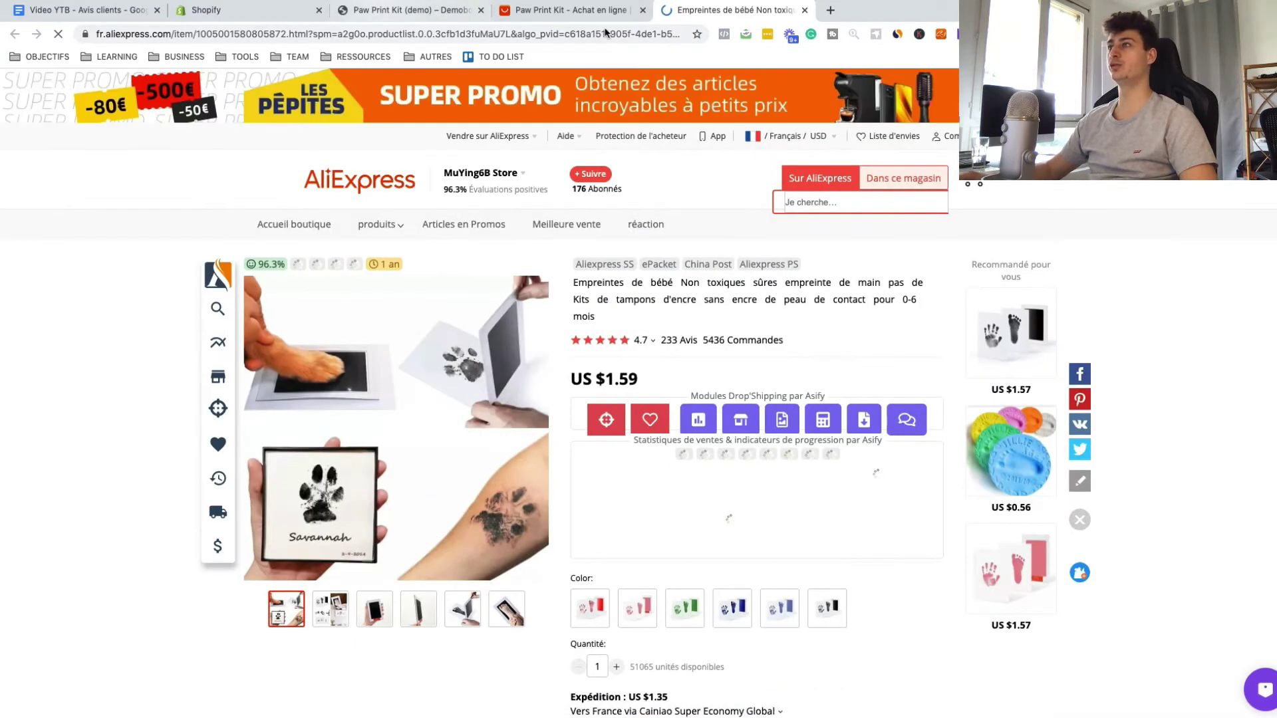
left_click(386, 10)
left_click(739, 10)
scroll(786, 279, "down", 1)
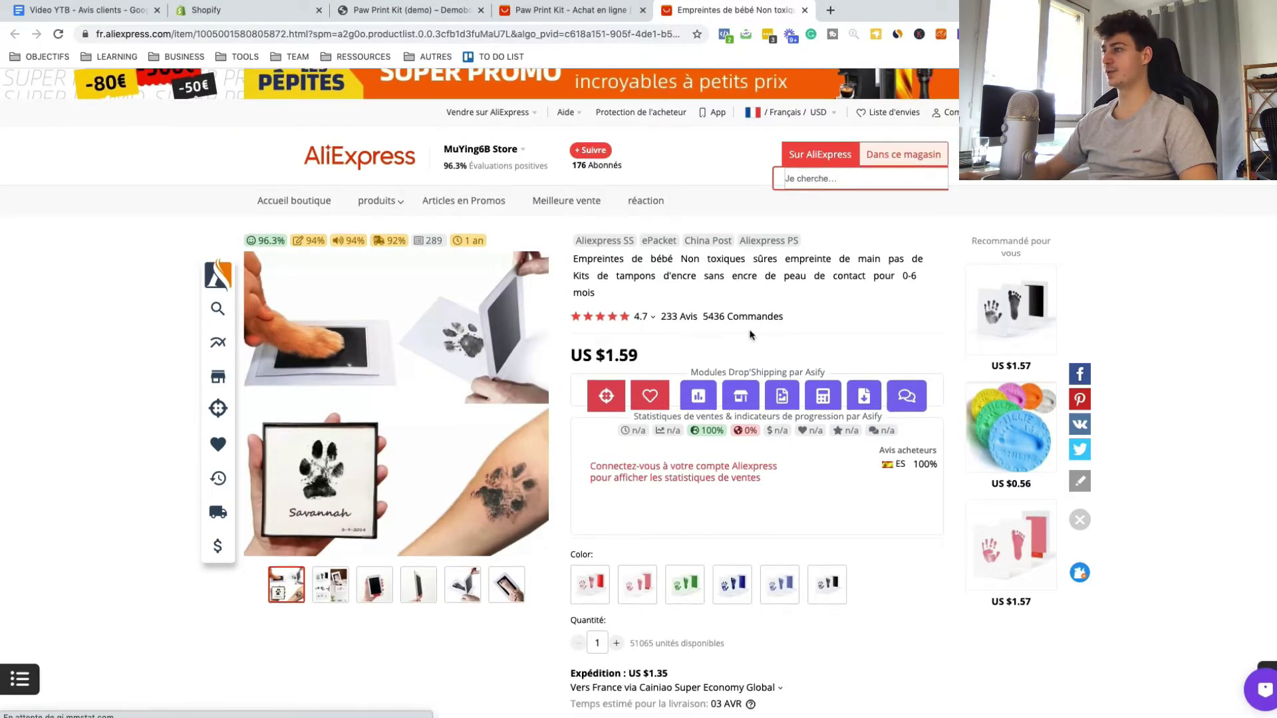
Step: Get this product's reviews with the Ryviu extension, taking the product handle from the shop's Paw Print Kit (demo)
left_click(875, 36)
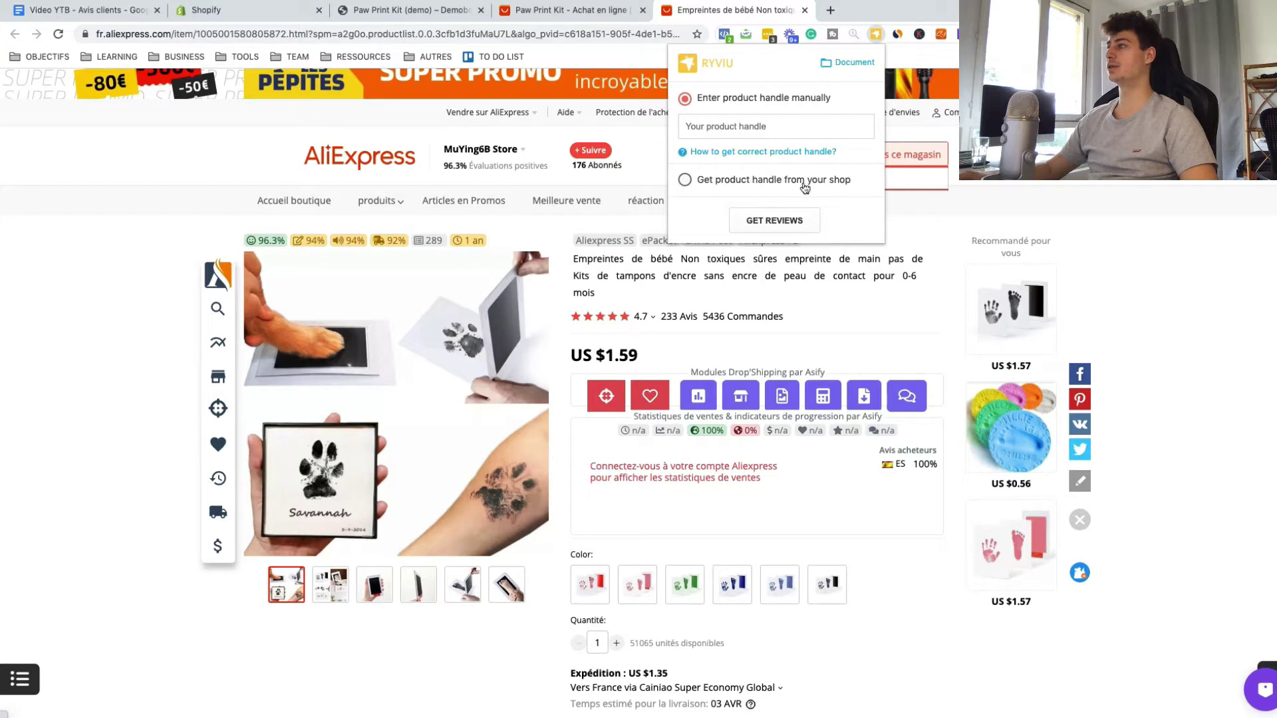
left_click(779, 181)
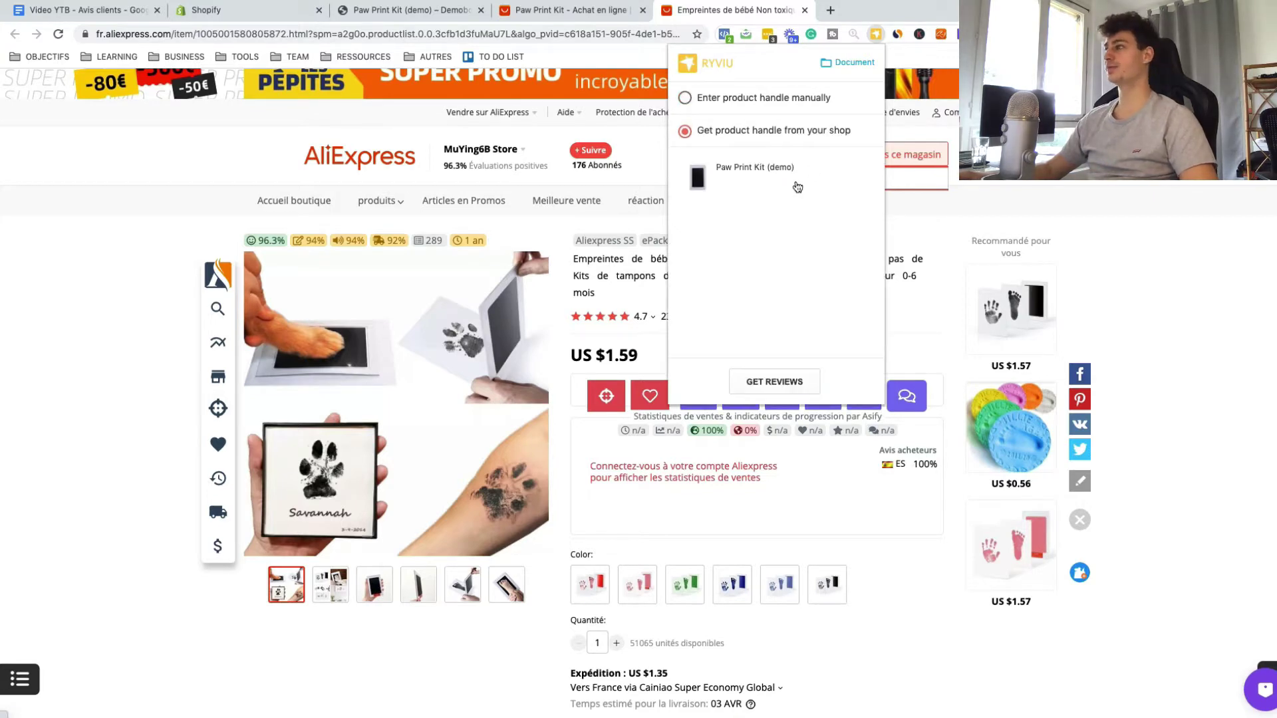
left_click(730, 175)
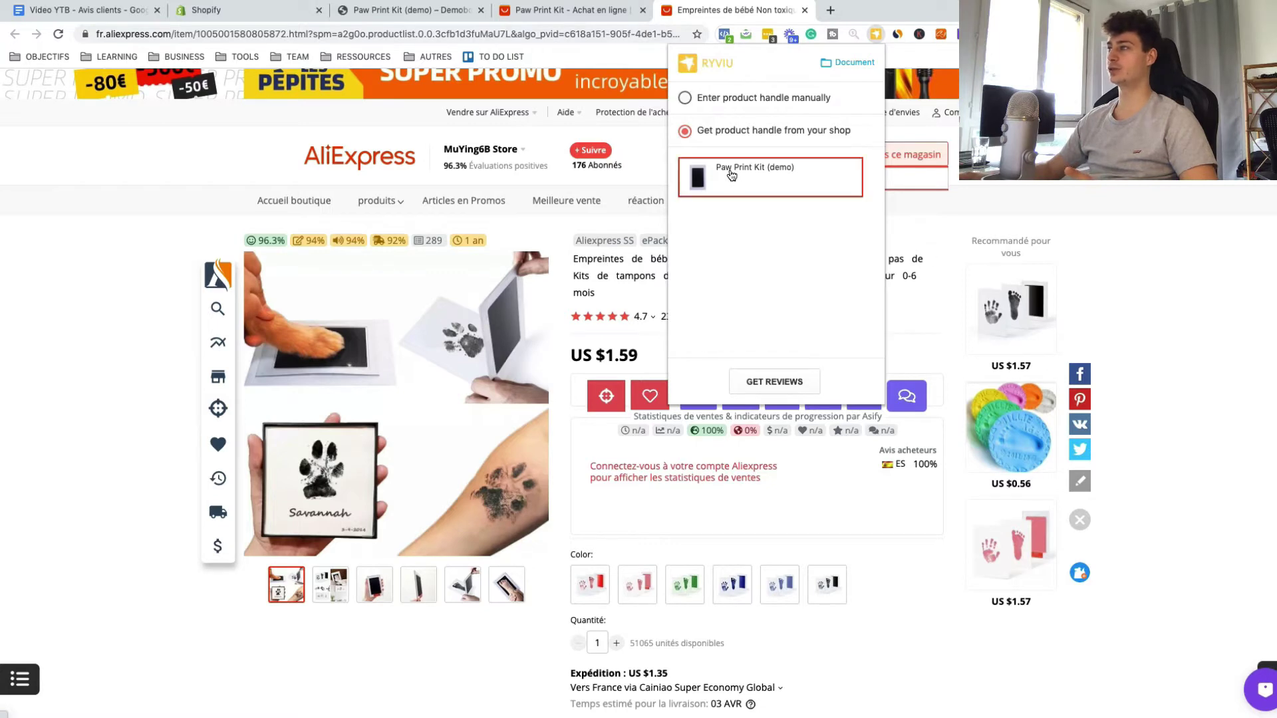
left_click(770, 383)
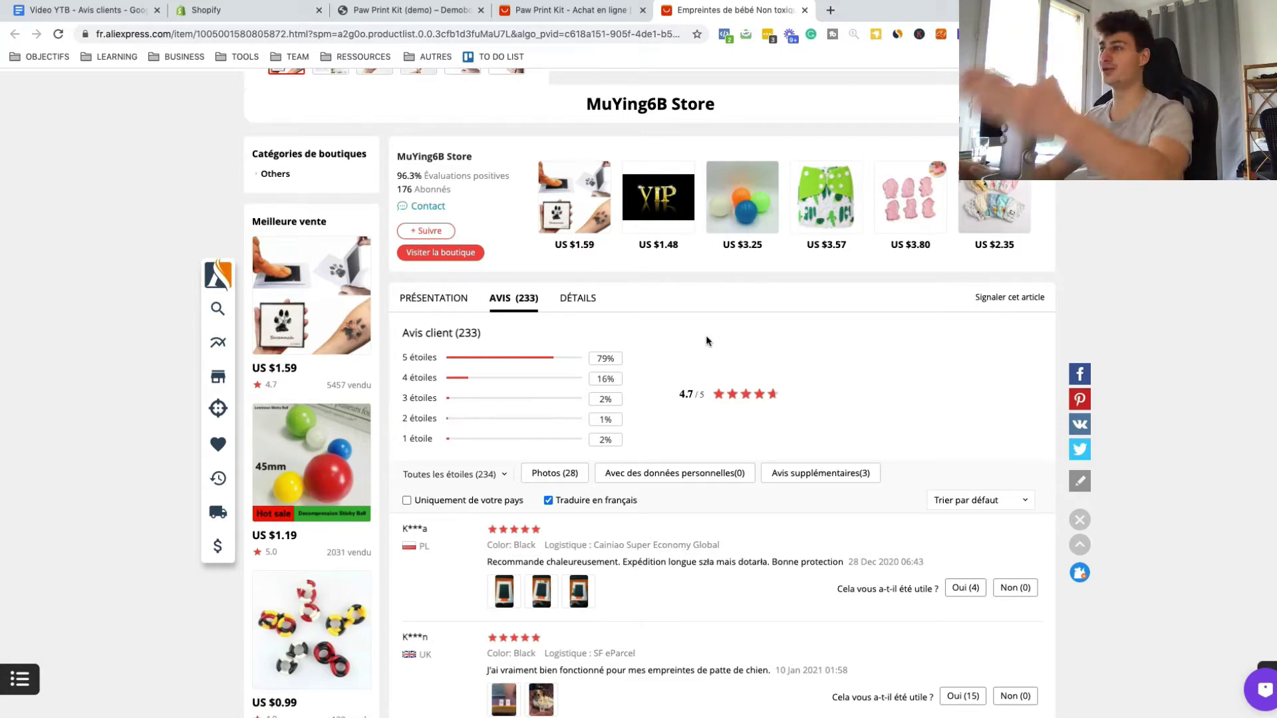
Step: Examine the customer reviews on the AliExpress page and the review analytics for Paw Print Kit (demo) in Ryviu
scroll(706, 341, "down", 5)
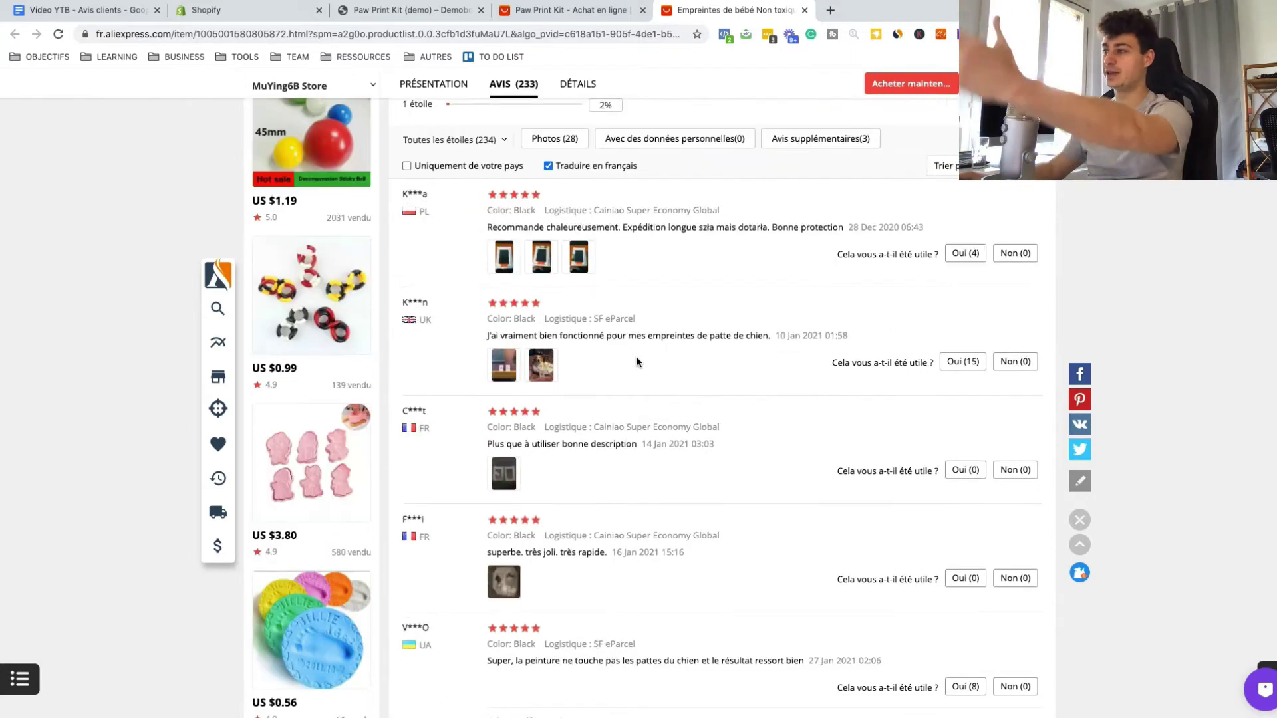
scroll(607, 529, "up", 15)
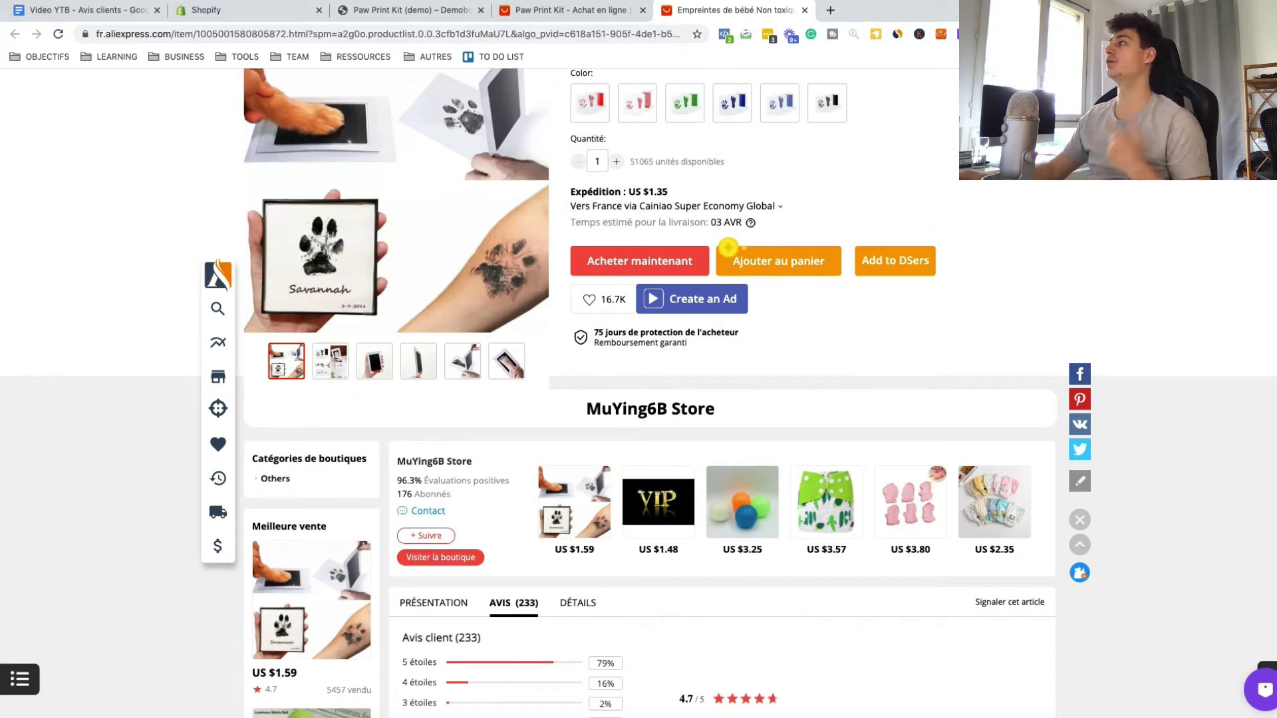
scroll(768, 365, "down", 5)
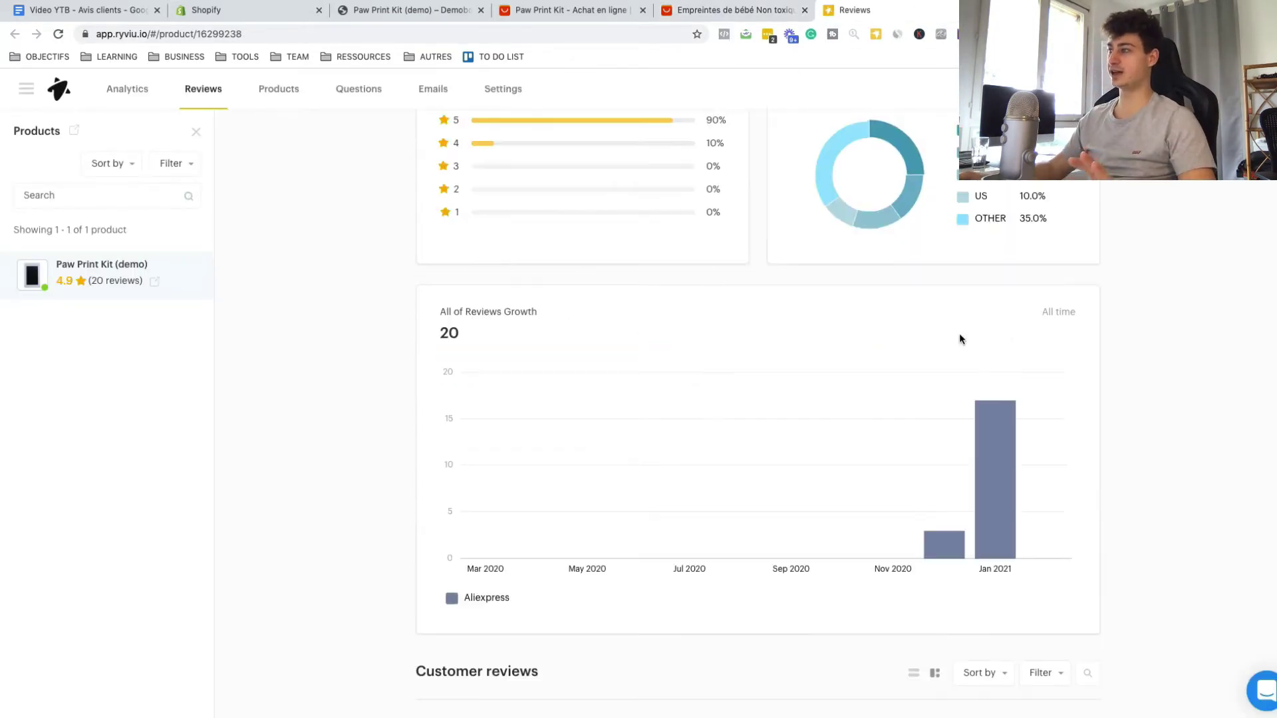
left_click(386, 9)
left_click(898, 8)
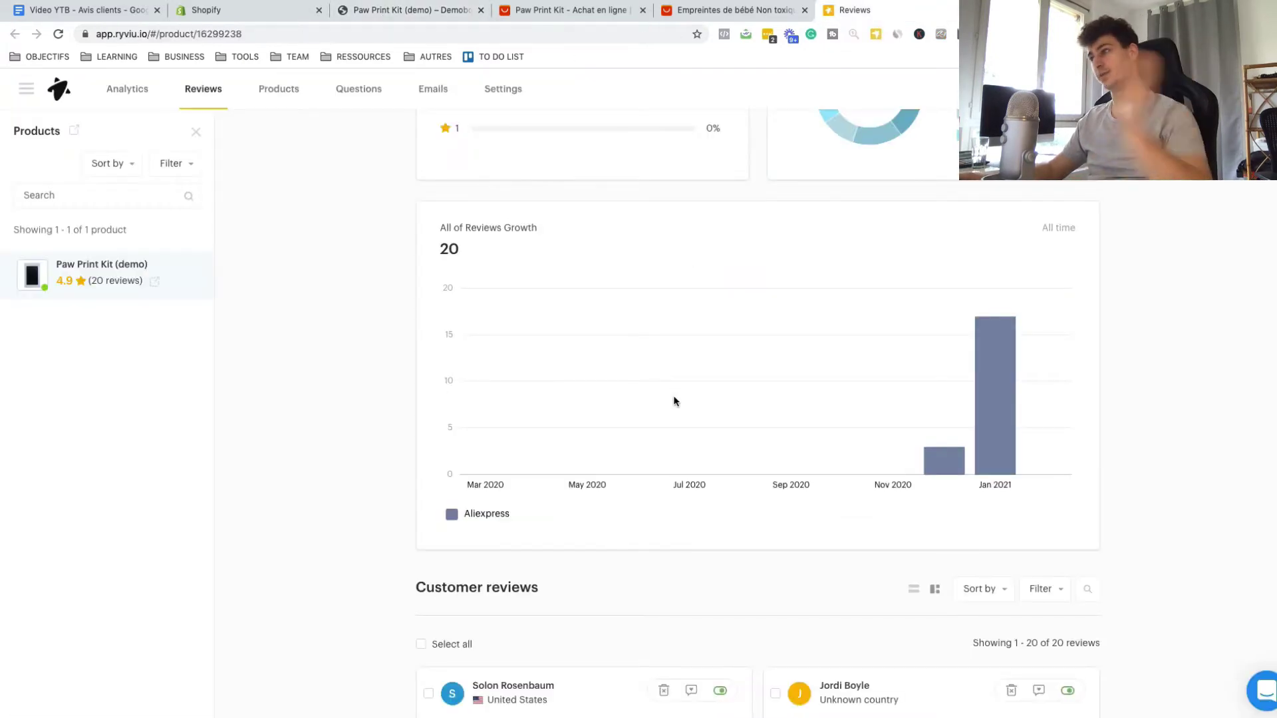
scroll(673, 395, "up", 5)
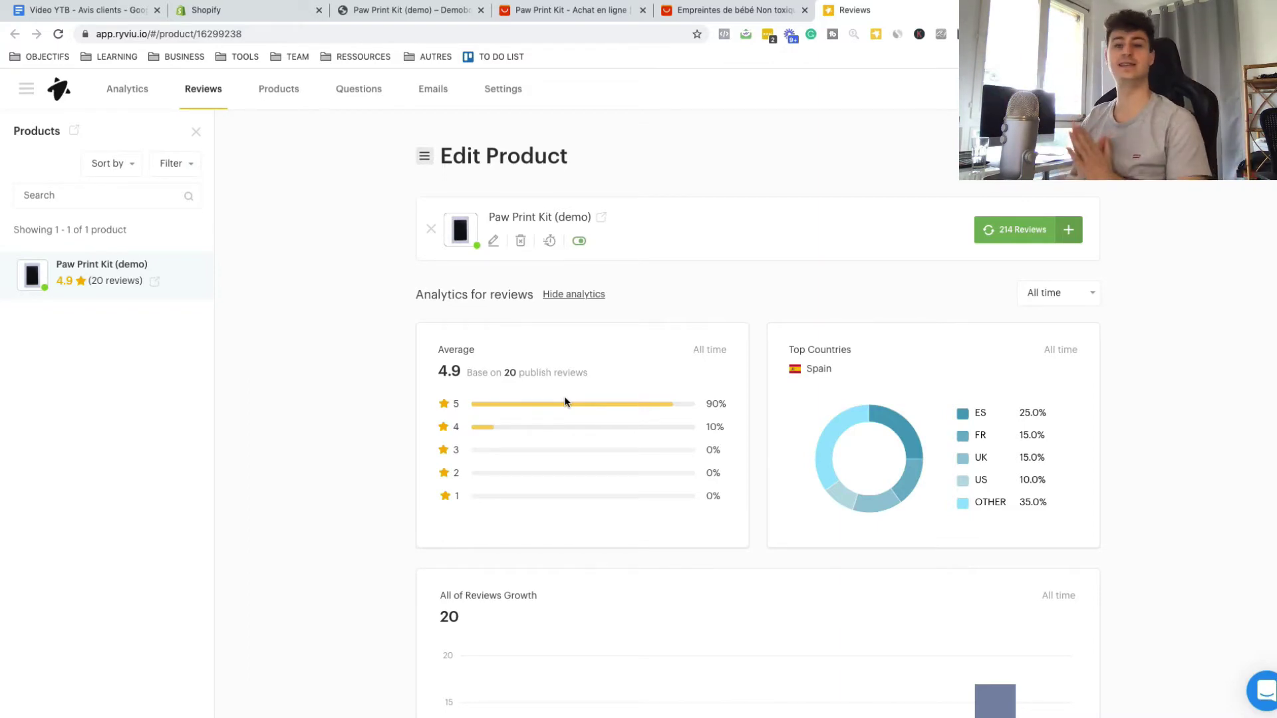
Step: Open the first imported customer review for editing, look through its country options and content, and close it without saving
scroll(412, 364, "down", 10)
scroll(452, 356, "down", 2)
left_click(638, 222)
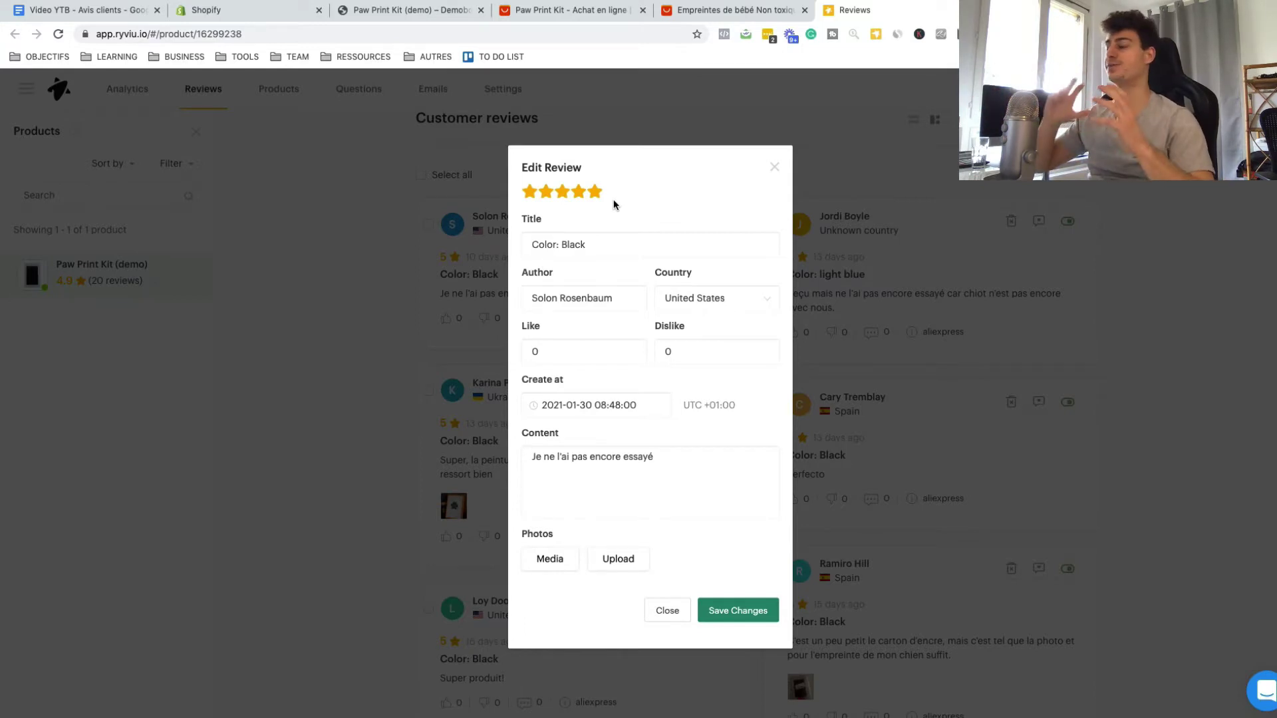
left_click(726, 300)
scroll(732, 399, "down", 3)
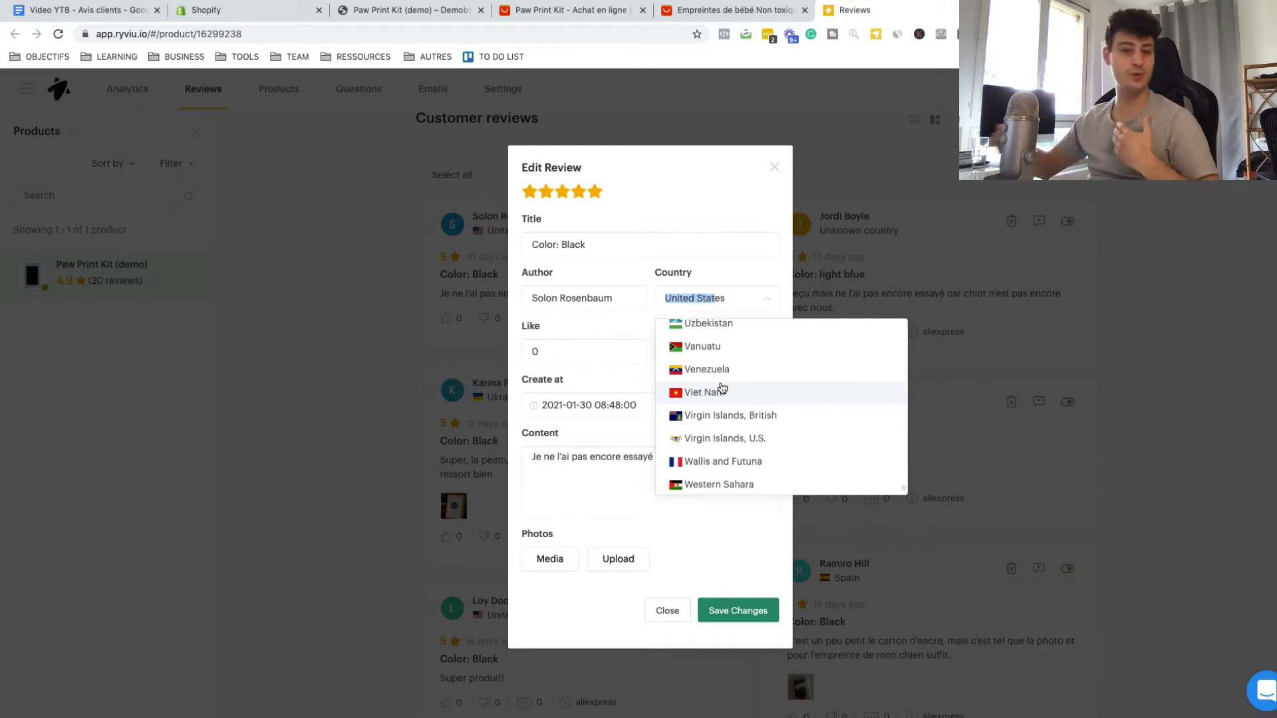
left_click(598, 419)
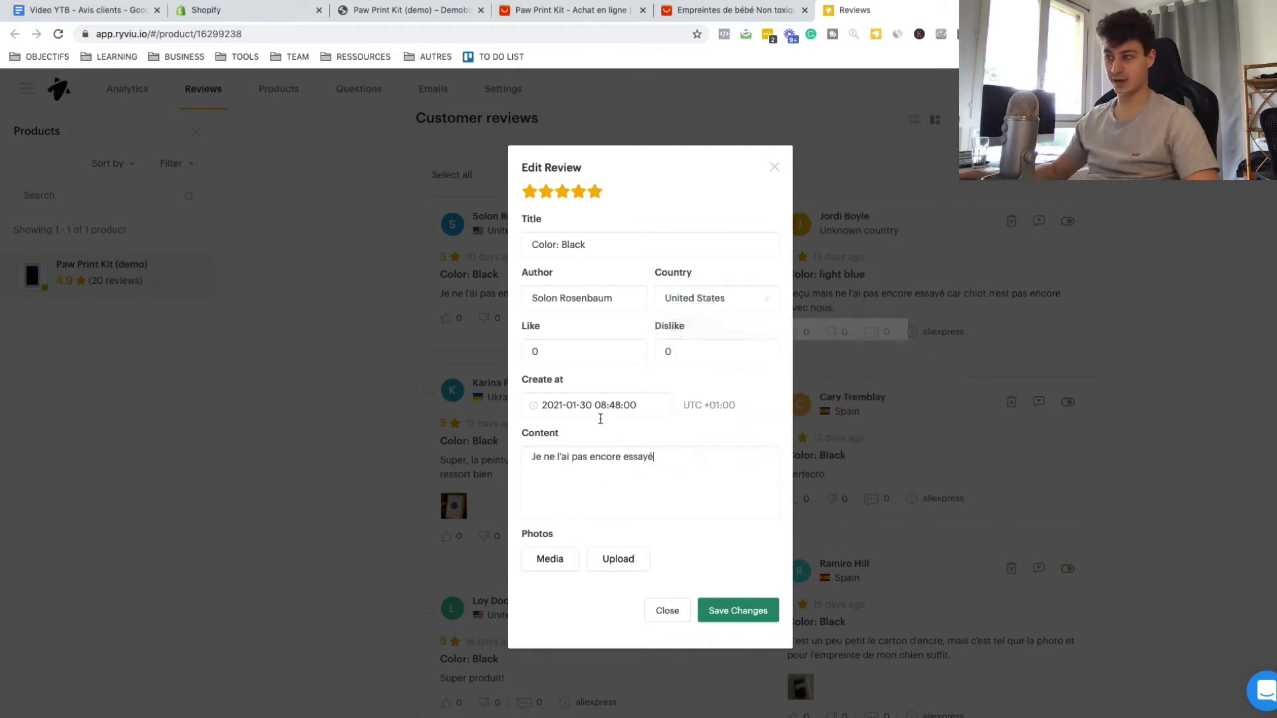
left_click(577, 461)
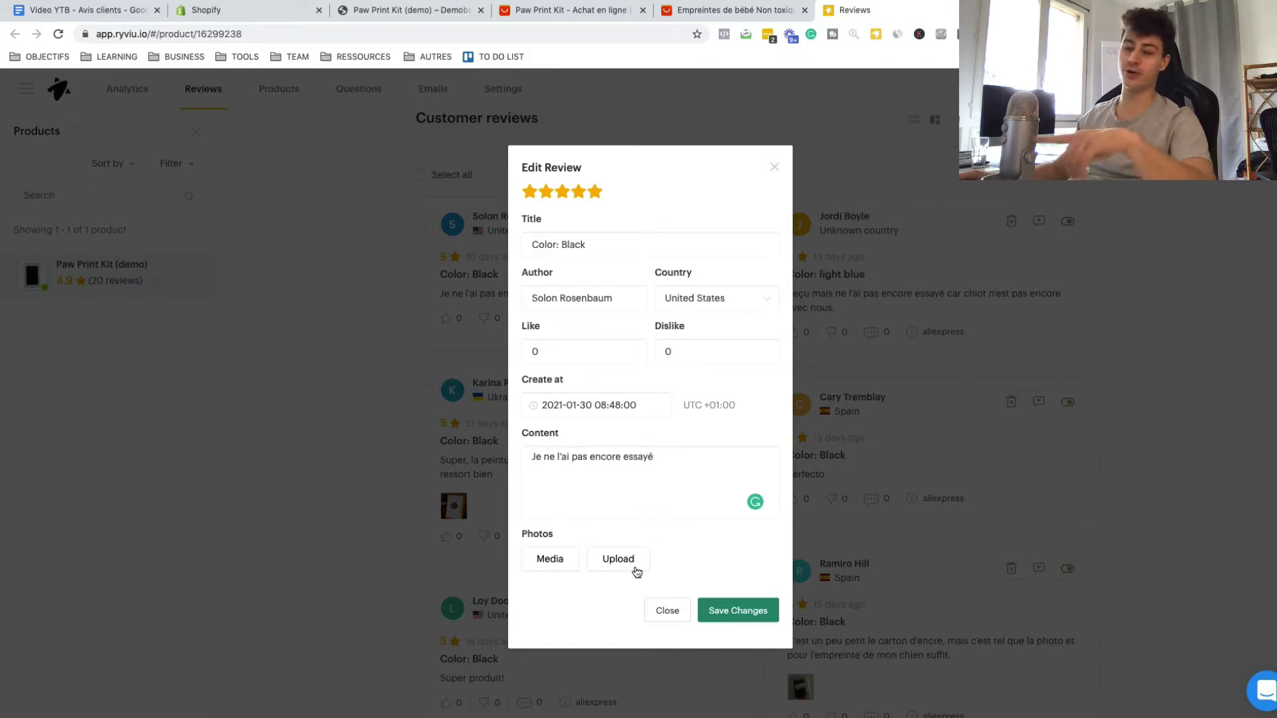
left_click(775, 166)
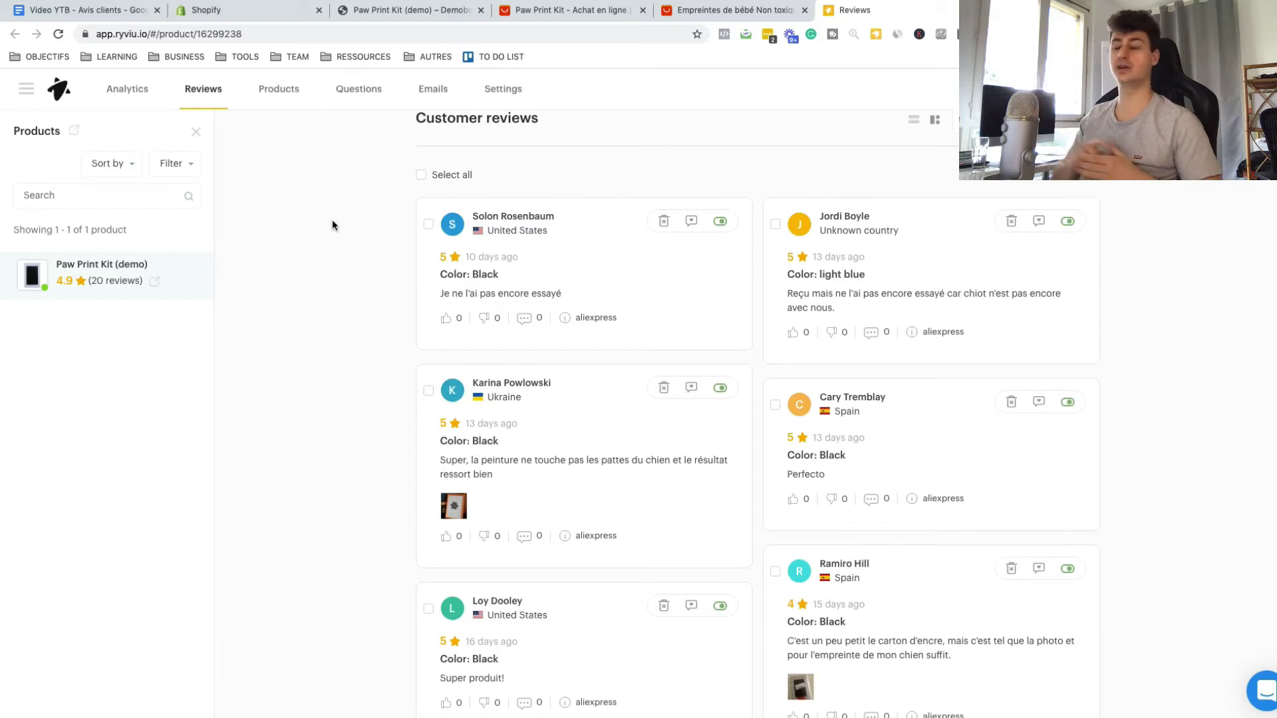
Step: View the 60226c2b66c44 subfolder of the desktop folder "Images demo - Avis clients (Paw Print Kit)", then return to the full-screen browser
mouse_move(50, 11)
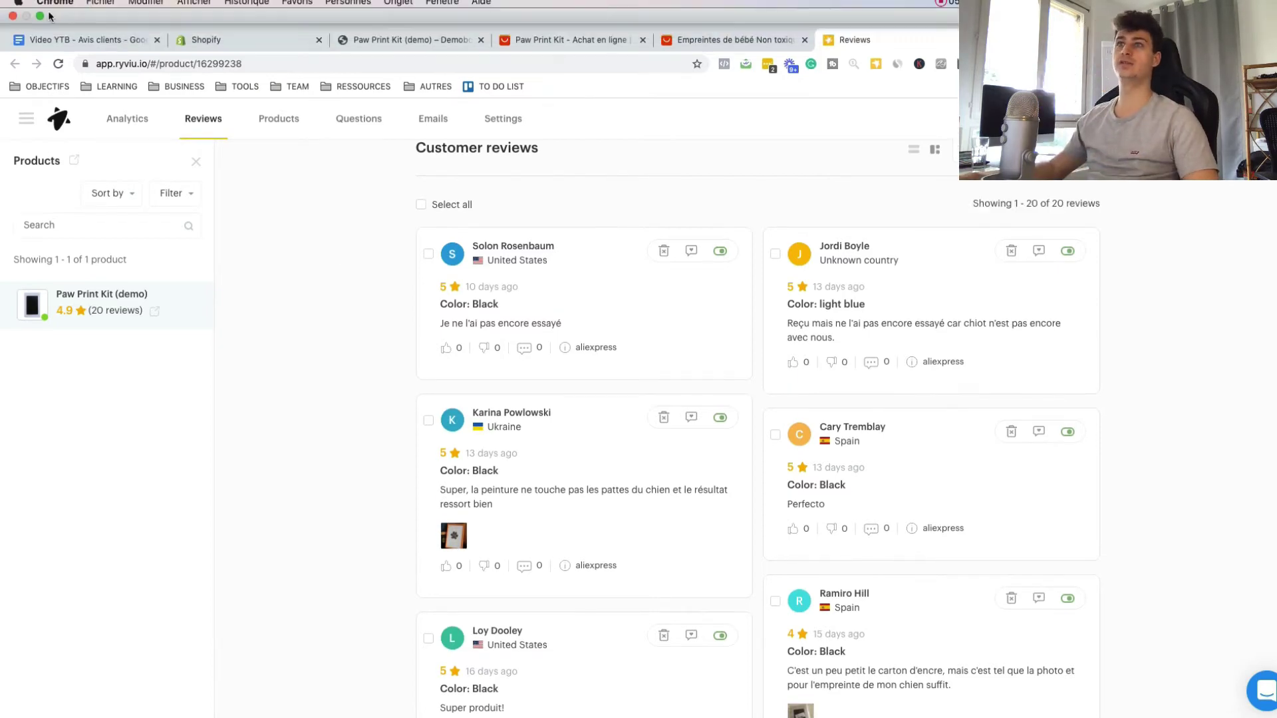
key("ctrl+super+f")
left_click_drag(206, 180, 236, 186)
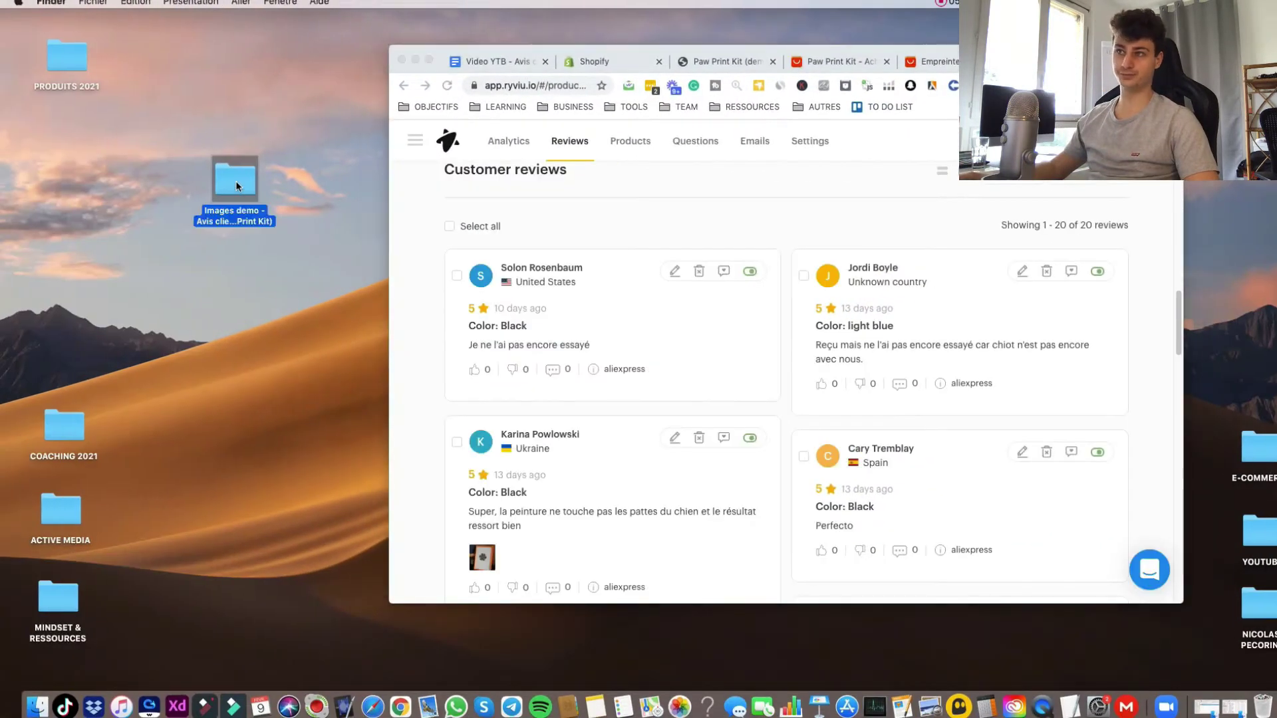
double_click(237, 222)
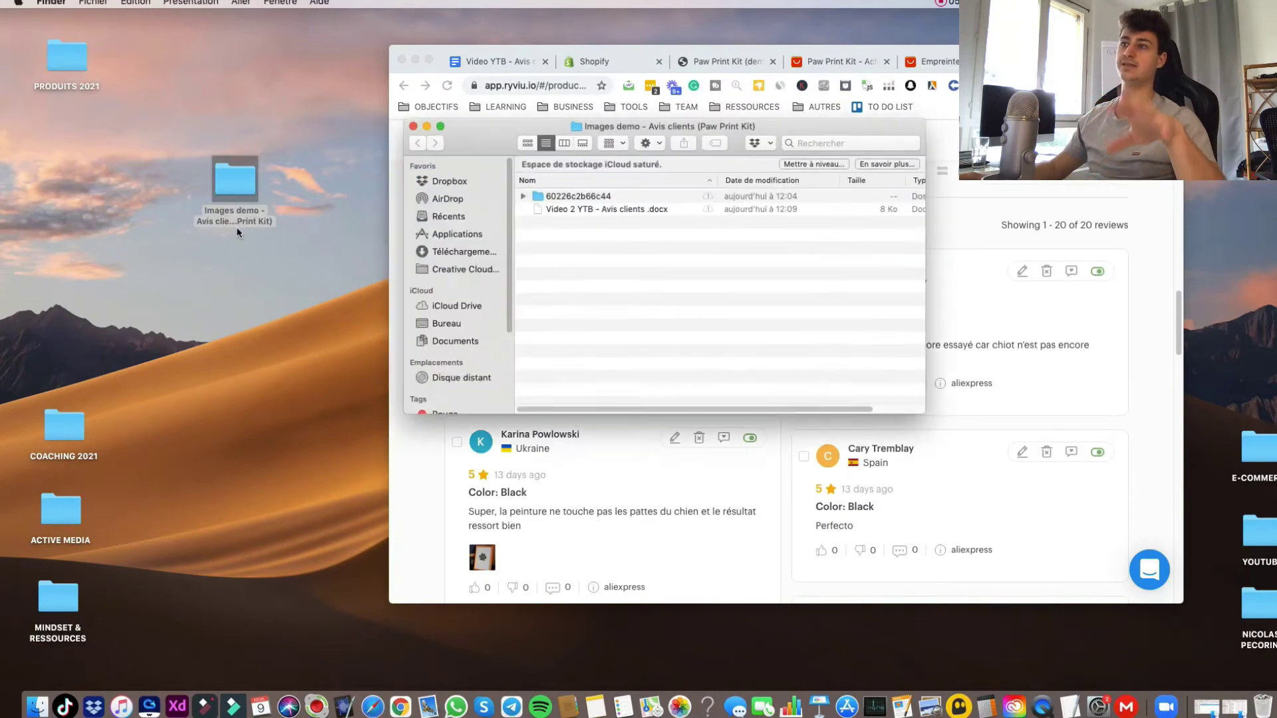
double_click(581, 194)
left_click(429, 126)
left_click(465, 64)
key("ctrl+super+f")
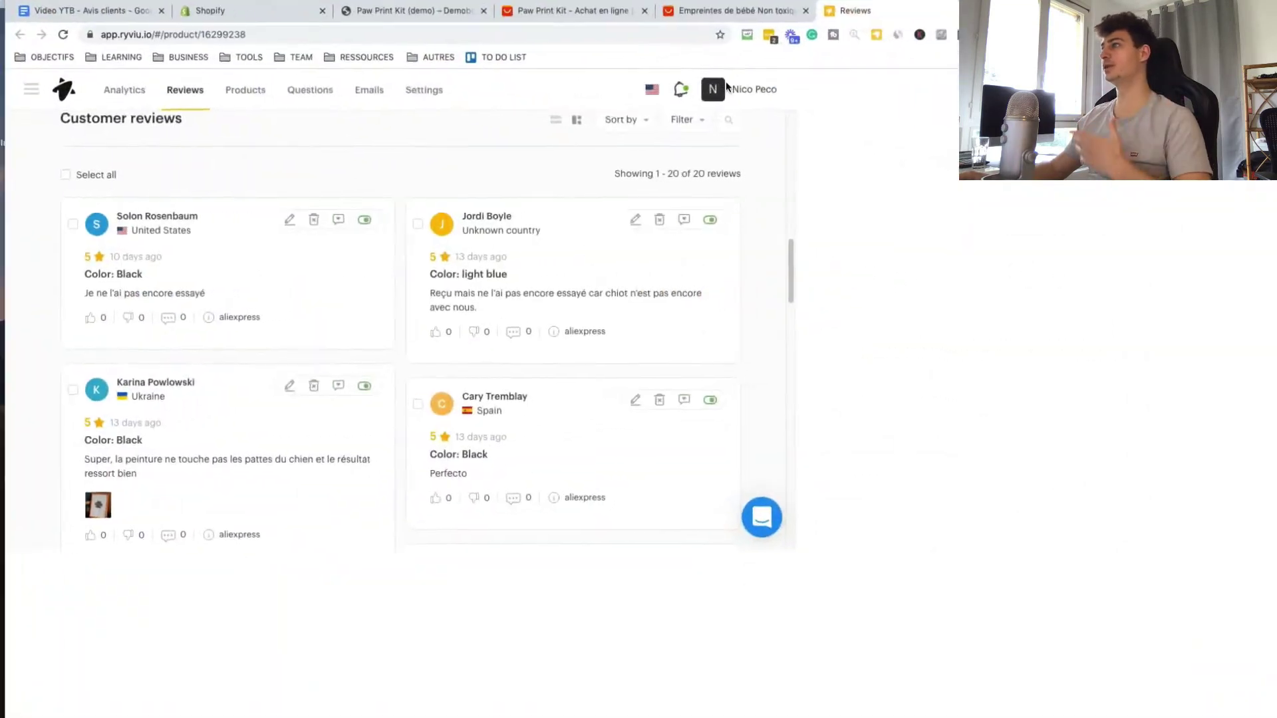
Step: Return to the AliExpress product page and view the Asify dropshipping modules under the price
left_click(732, 12)
scroll(737, 300, "up", 10)
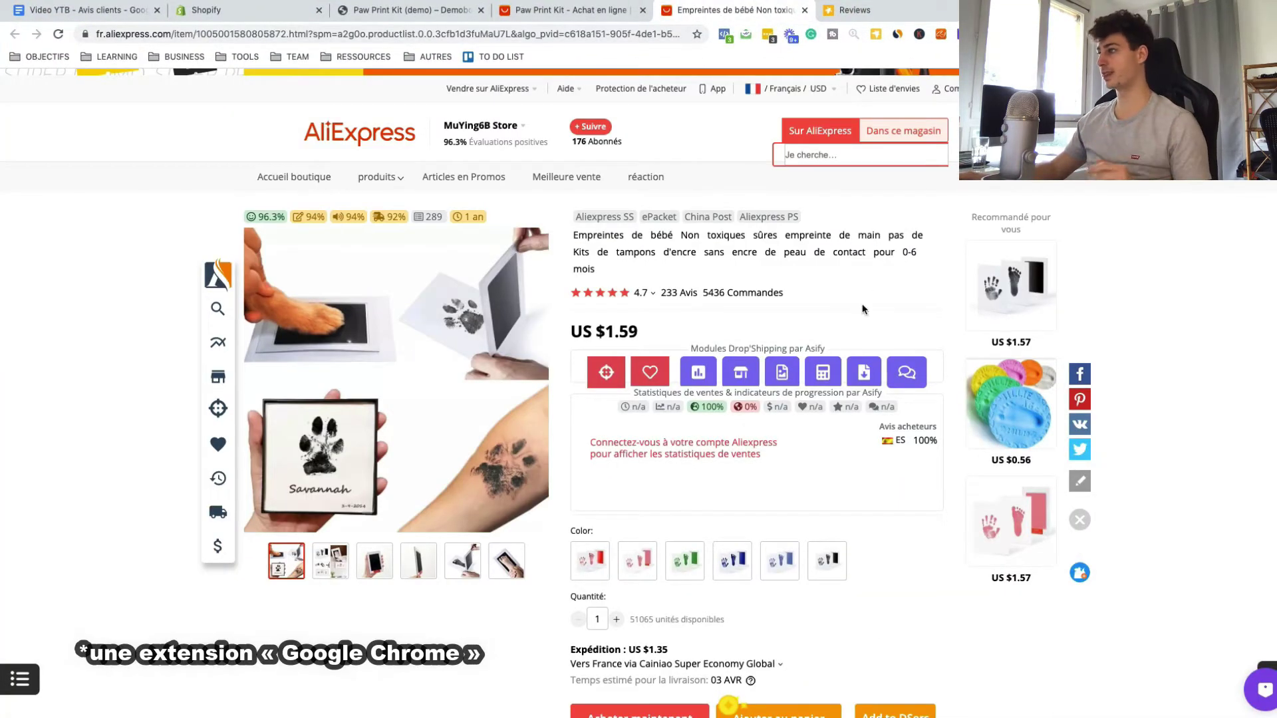
left_click_drag(805, 348, 829, 351)
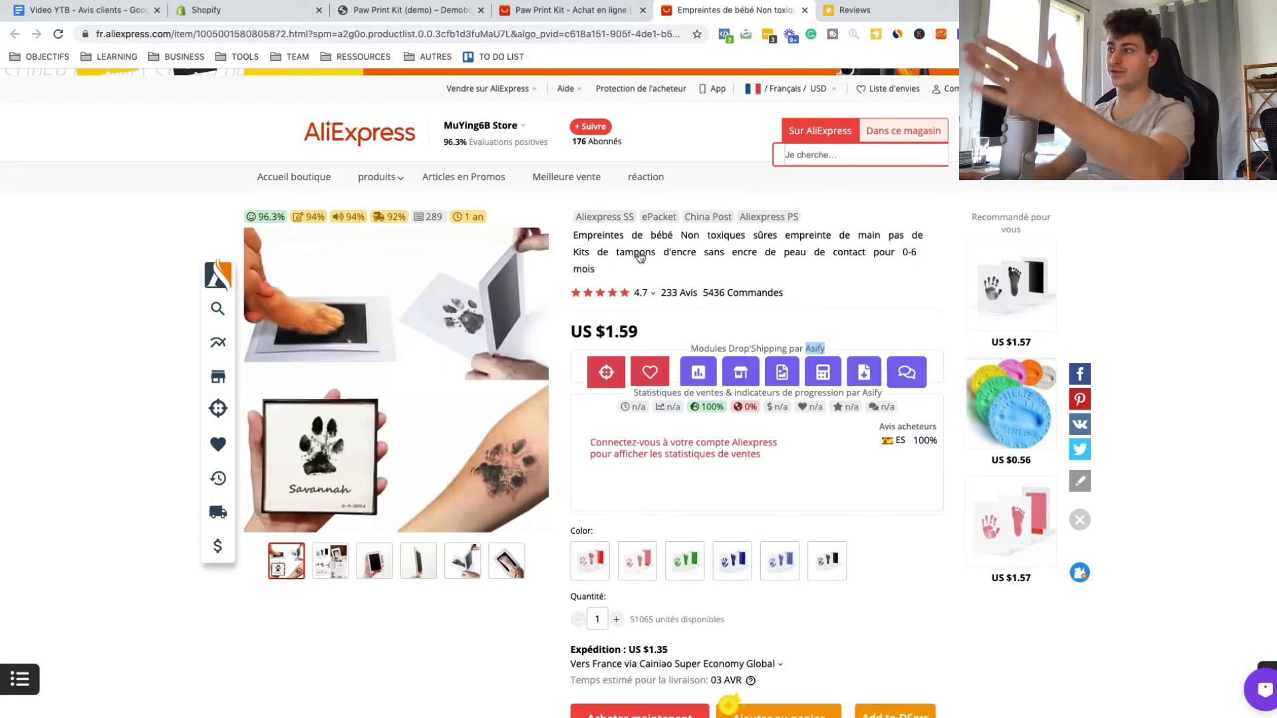
Step: Look through the product images and the buyers' images in Asify's image download window, close it, and return to the full-screen browser
left_click(873, 382)
scroll(350, 386, "down", 3)
scroll(784, 389, "up", 3)
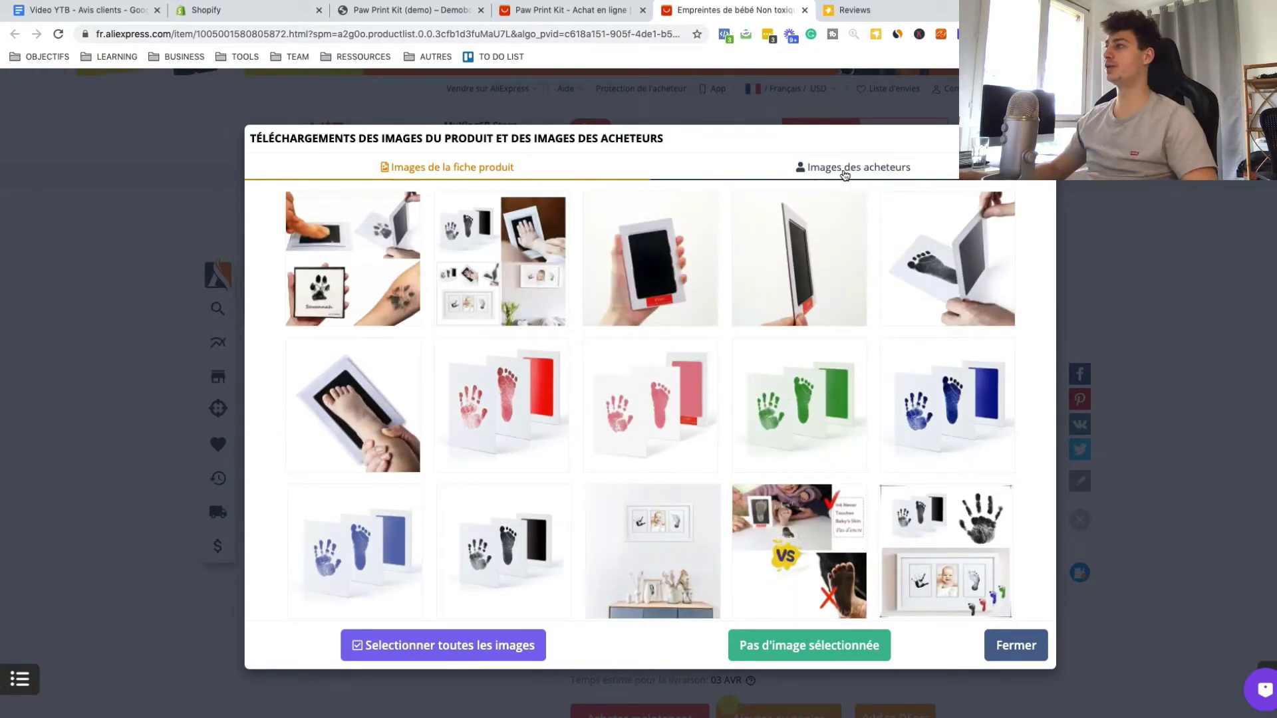
left_click(868, 171)
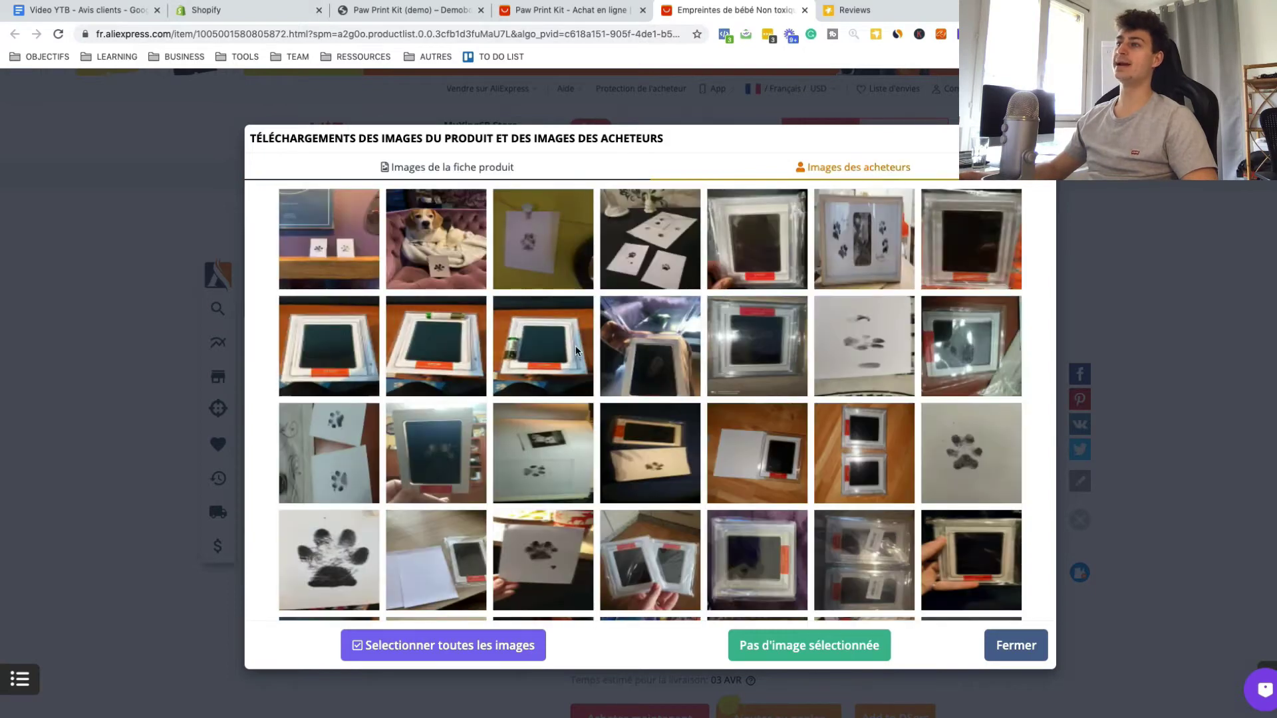
scroll(916, 399, "down", 2)
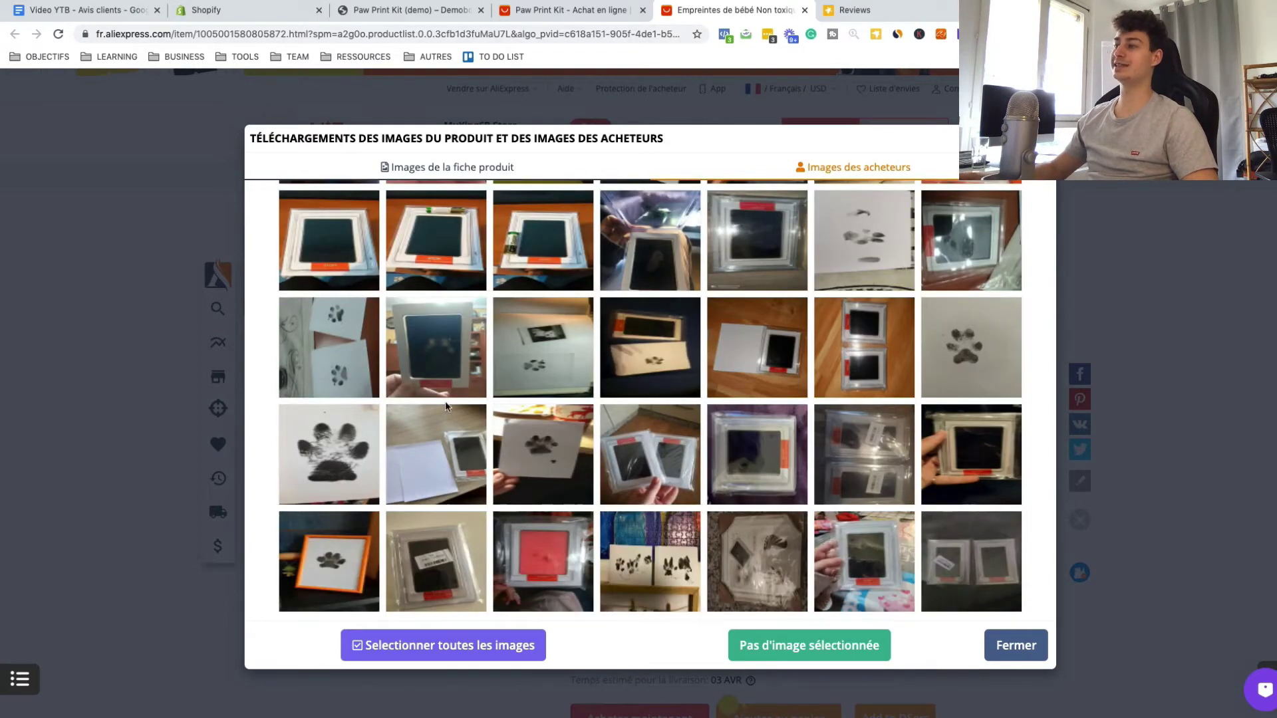
mouse_move(446, 407)
scroll(446, 407, "up", 2)
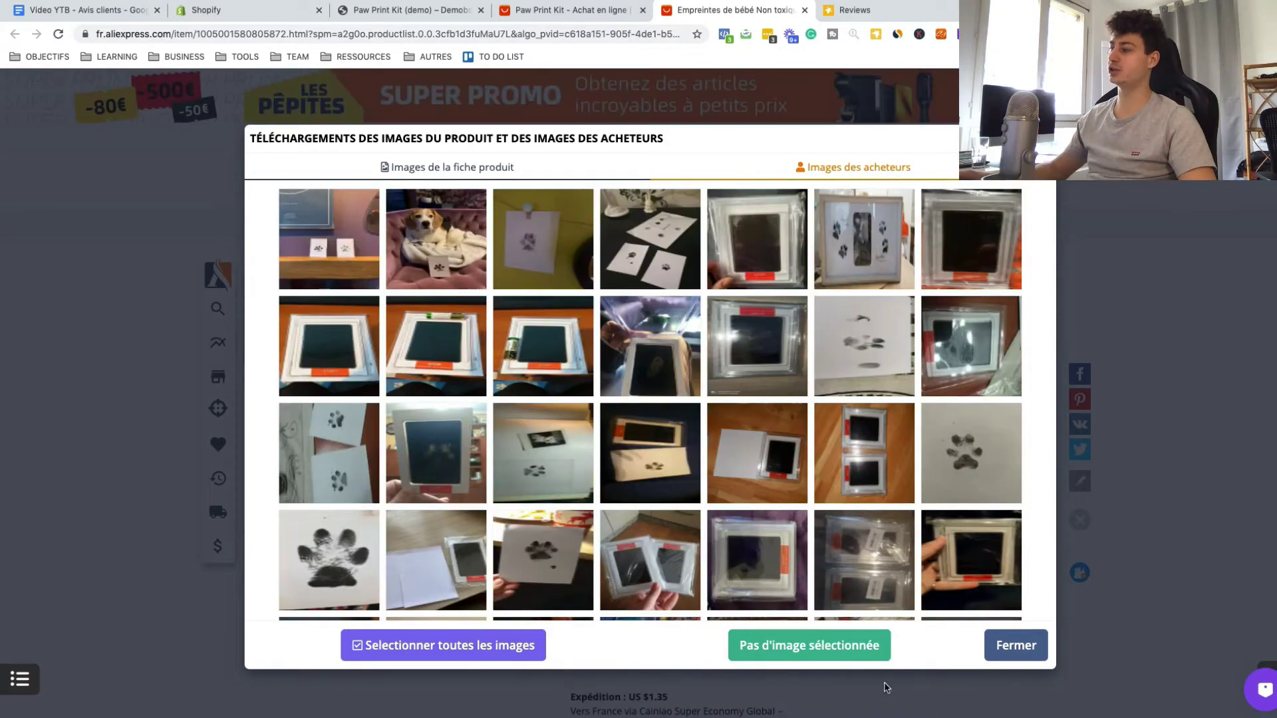
left_click(1015, 645)
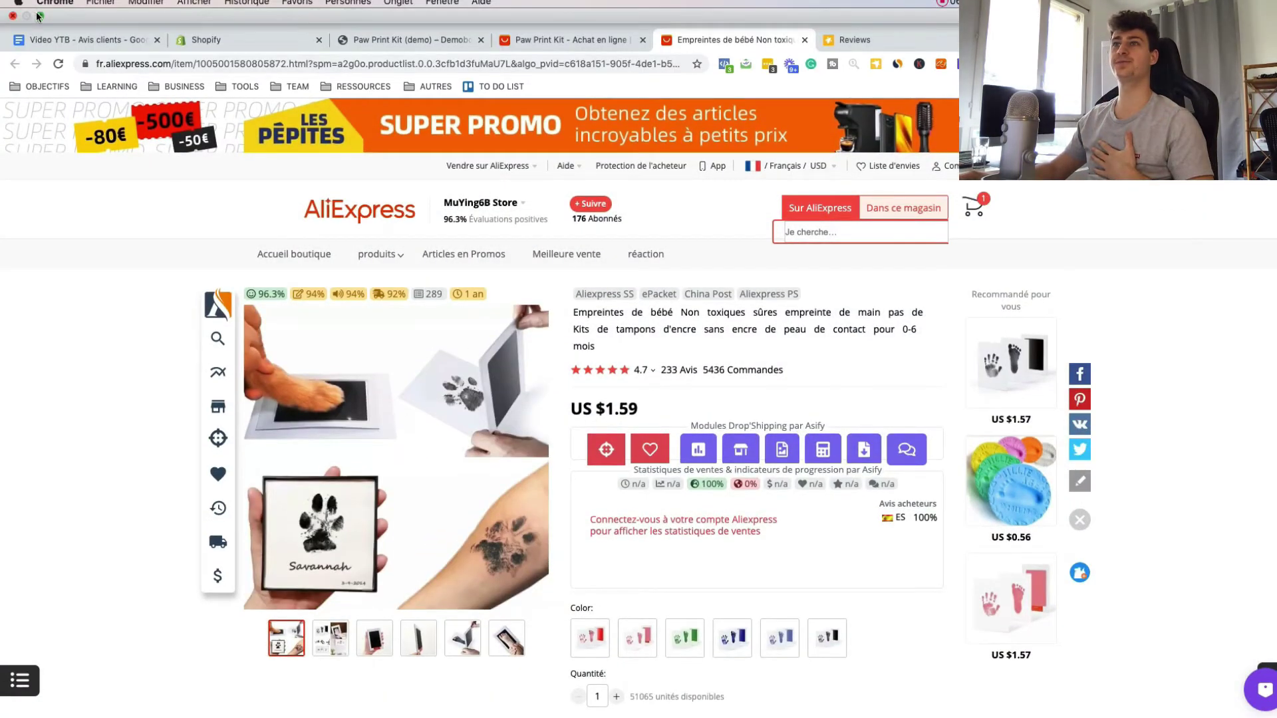
left_click(38, 14)
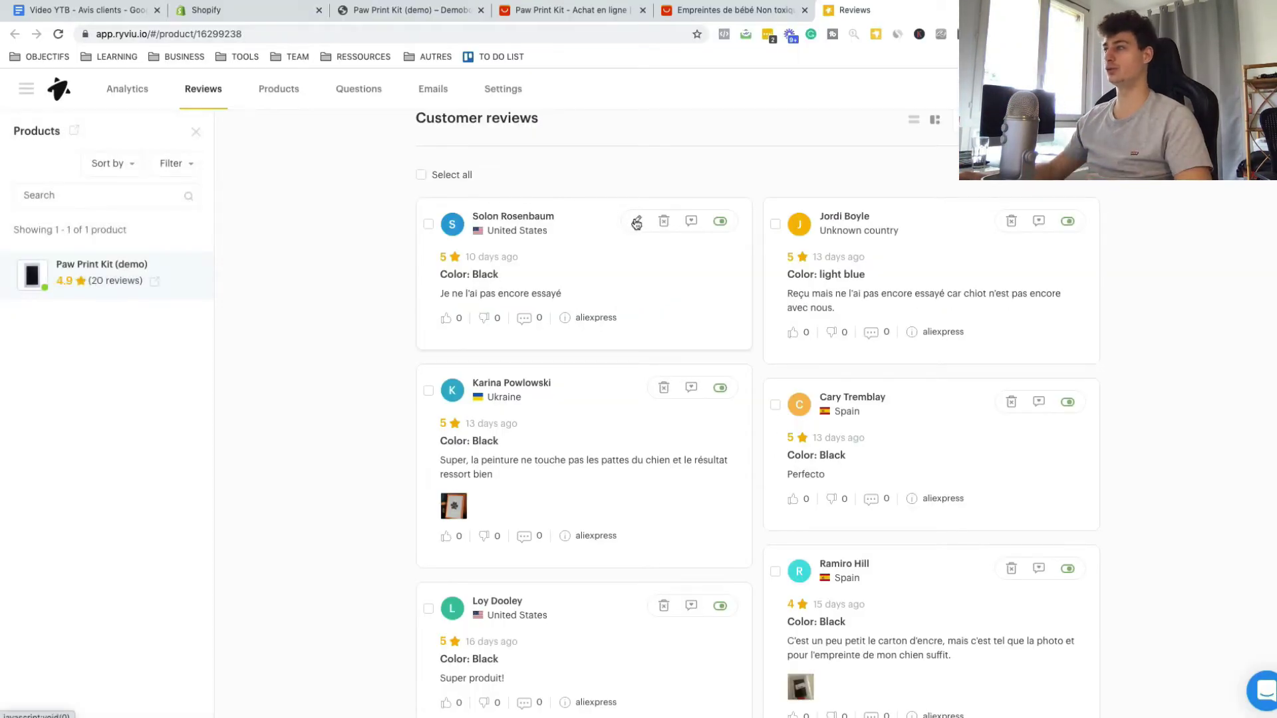
Step: Open the first customer review in Ryviu for editing and set its title to "Paw Print Kit" and its country to France
left_click(637, 223)
triple_click(621, 241)
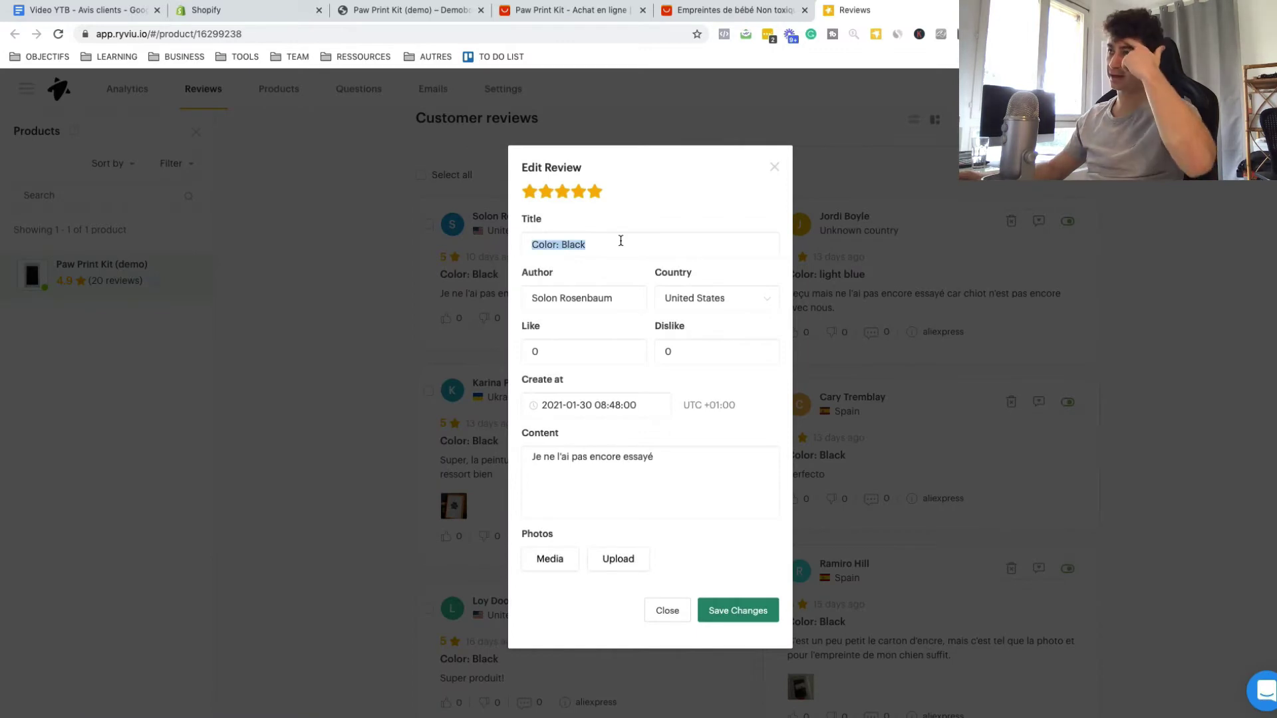
type("Paw Print Kit")
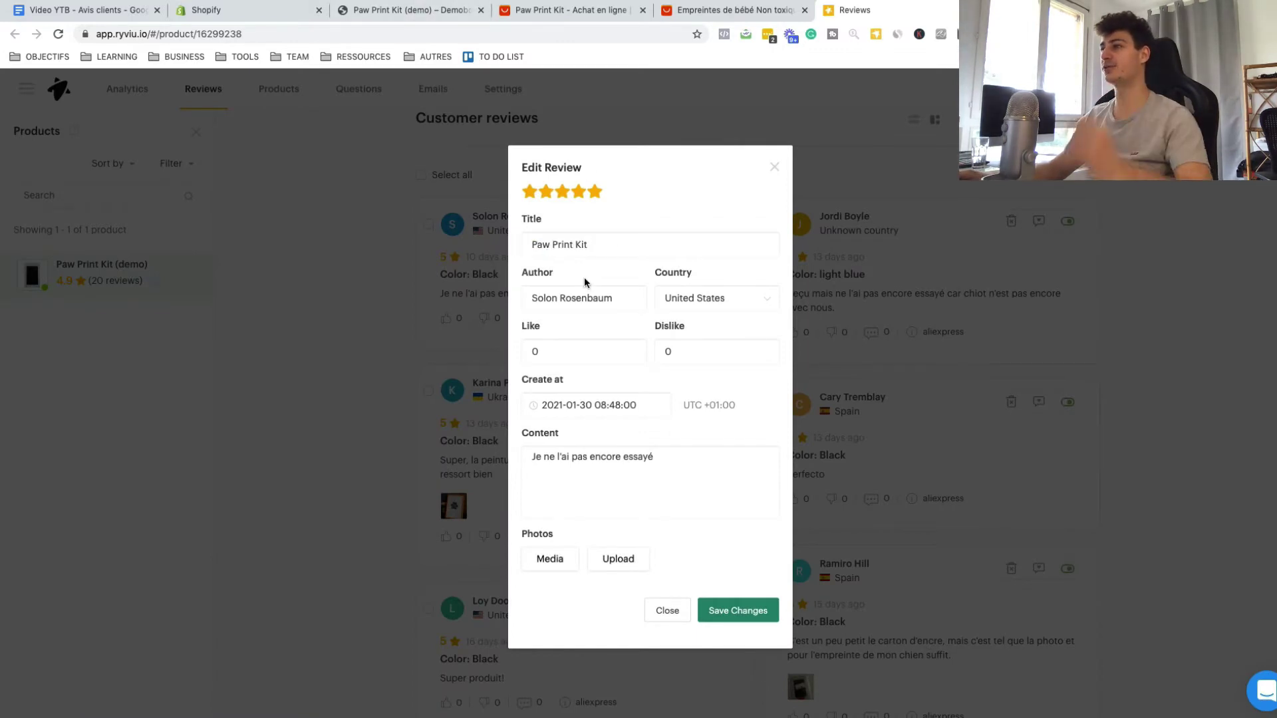
left_click(688, 307)
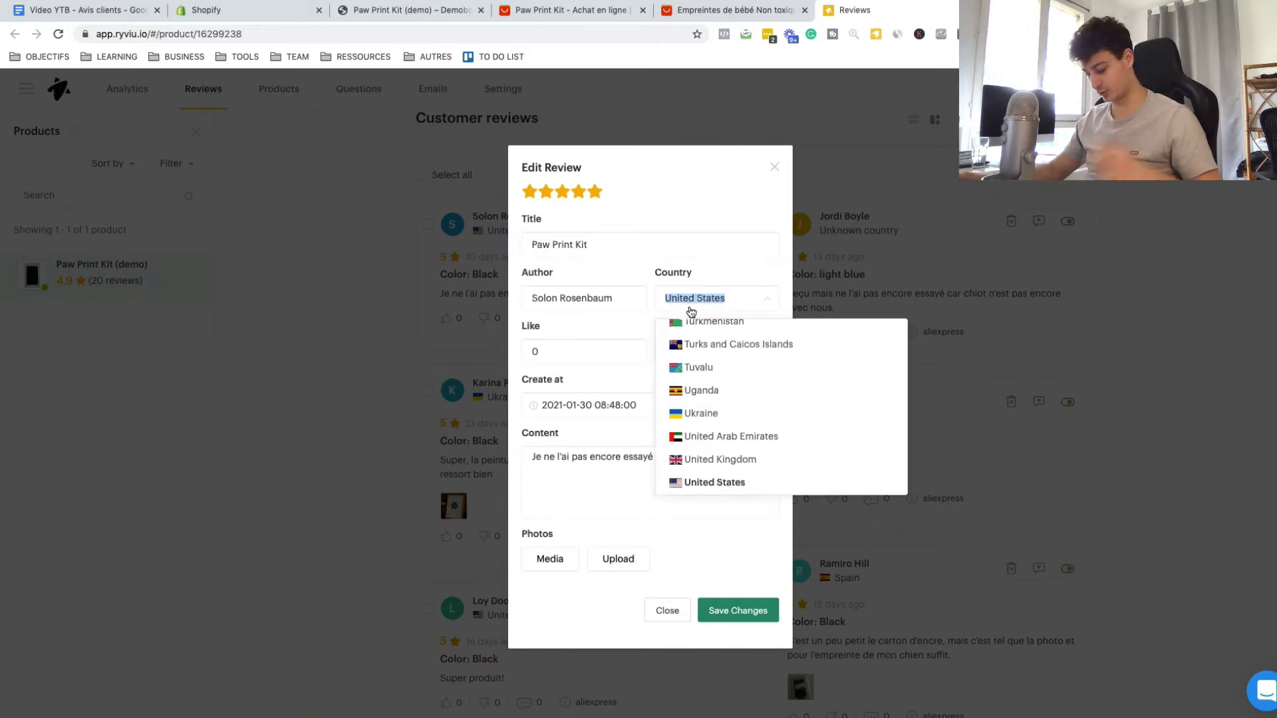
type("fr")
left_click(727, 371)
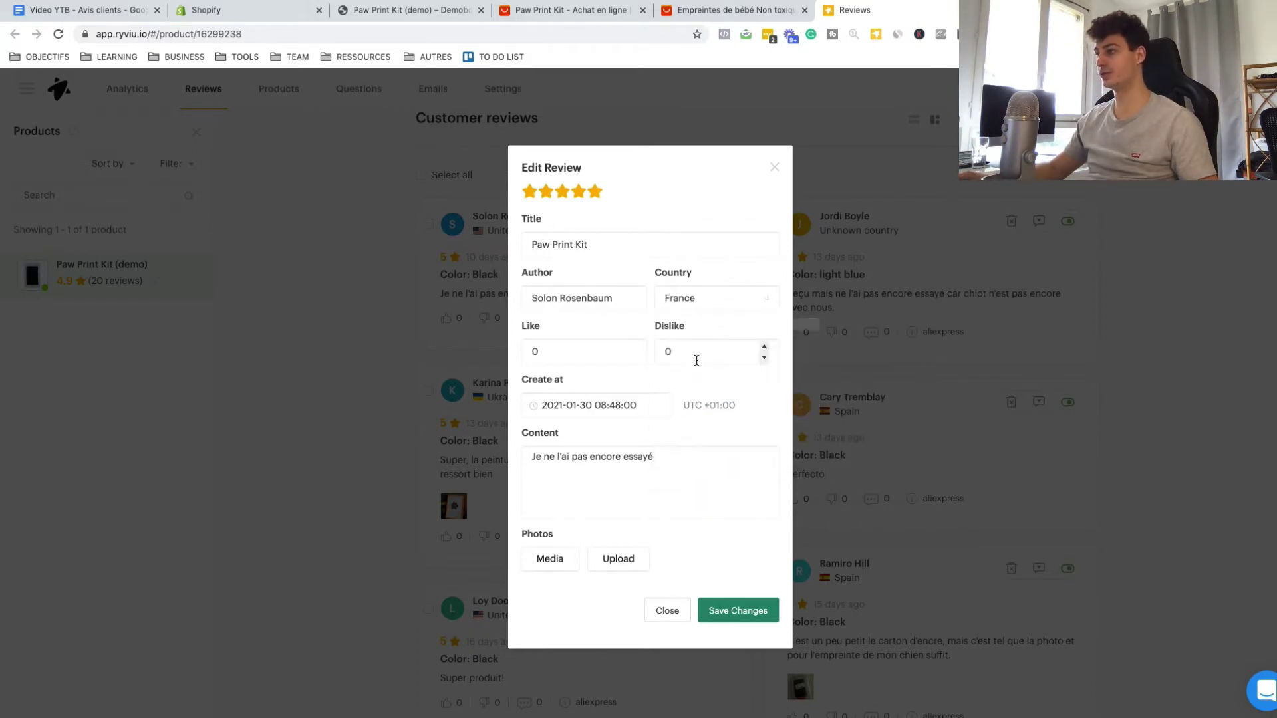
Step: Replace the review's author with a first name and last initial
triple_click(610, 299)
key("BackSpace")
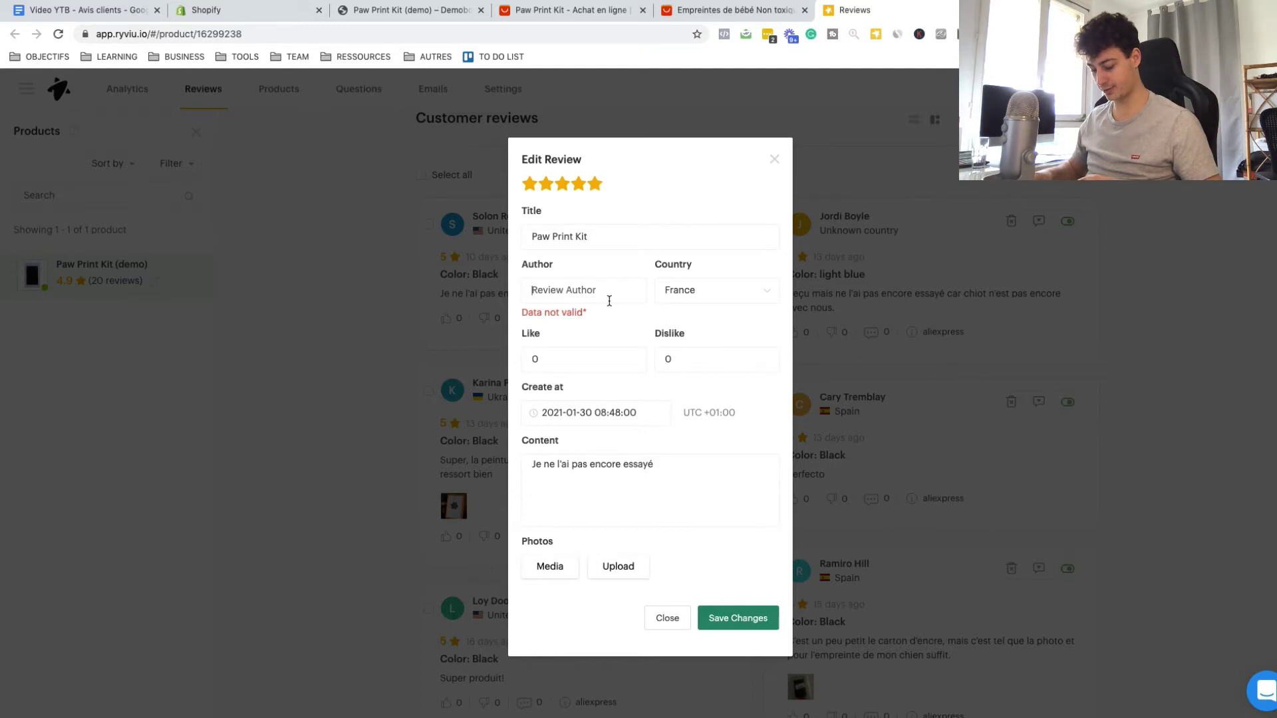
type("Sonia")
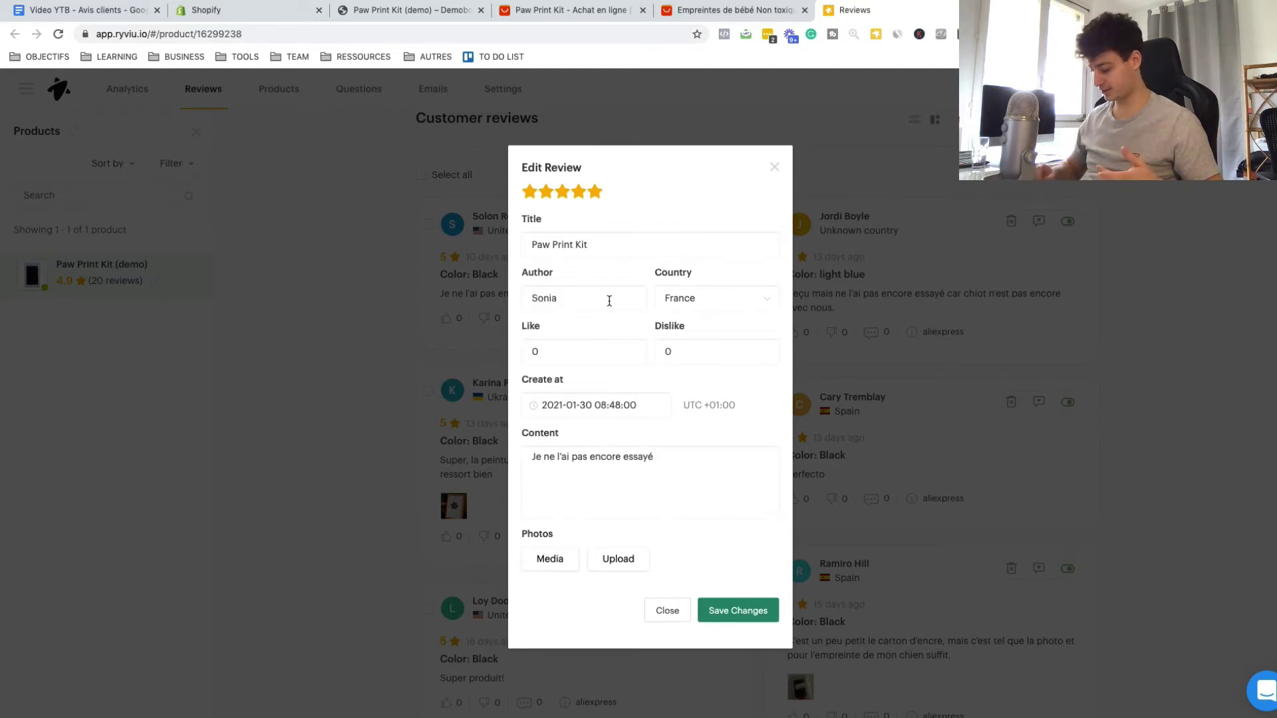
type(".P")
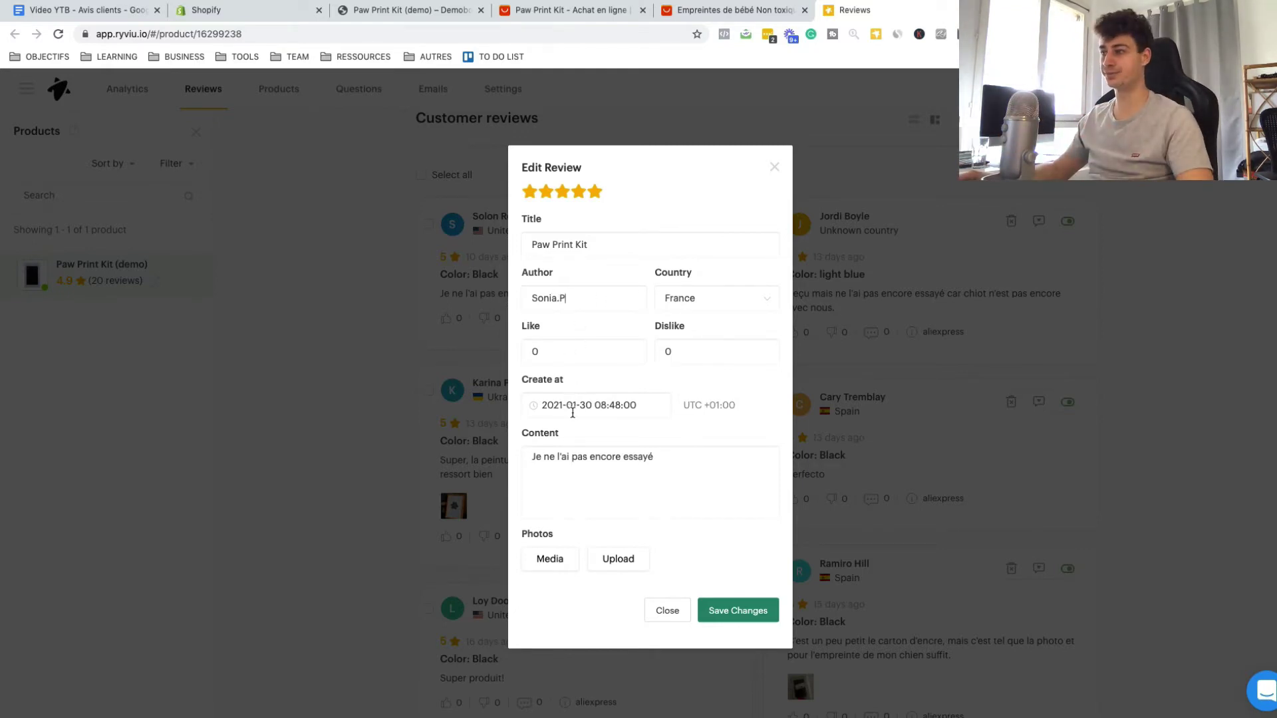
left_click(570, 404)
left_click(687, 520)
left_click(719, 686)
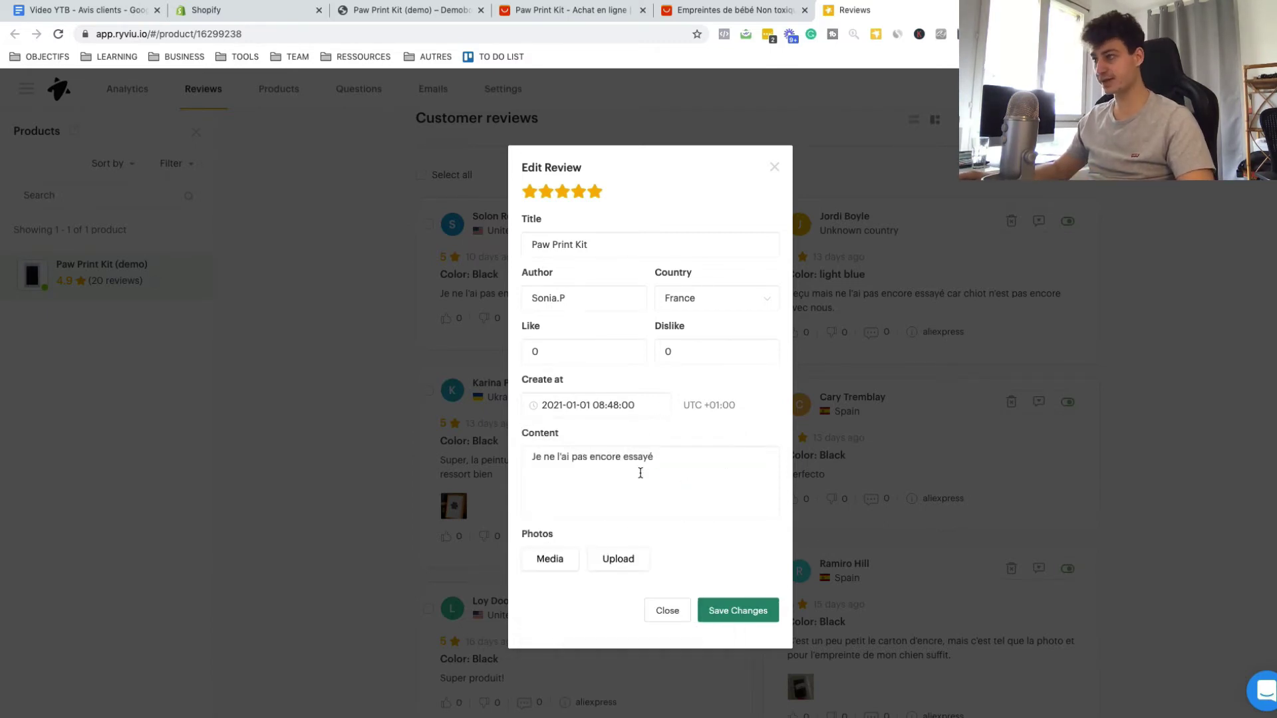
triple_click(629, 459)
key("BackSpace")
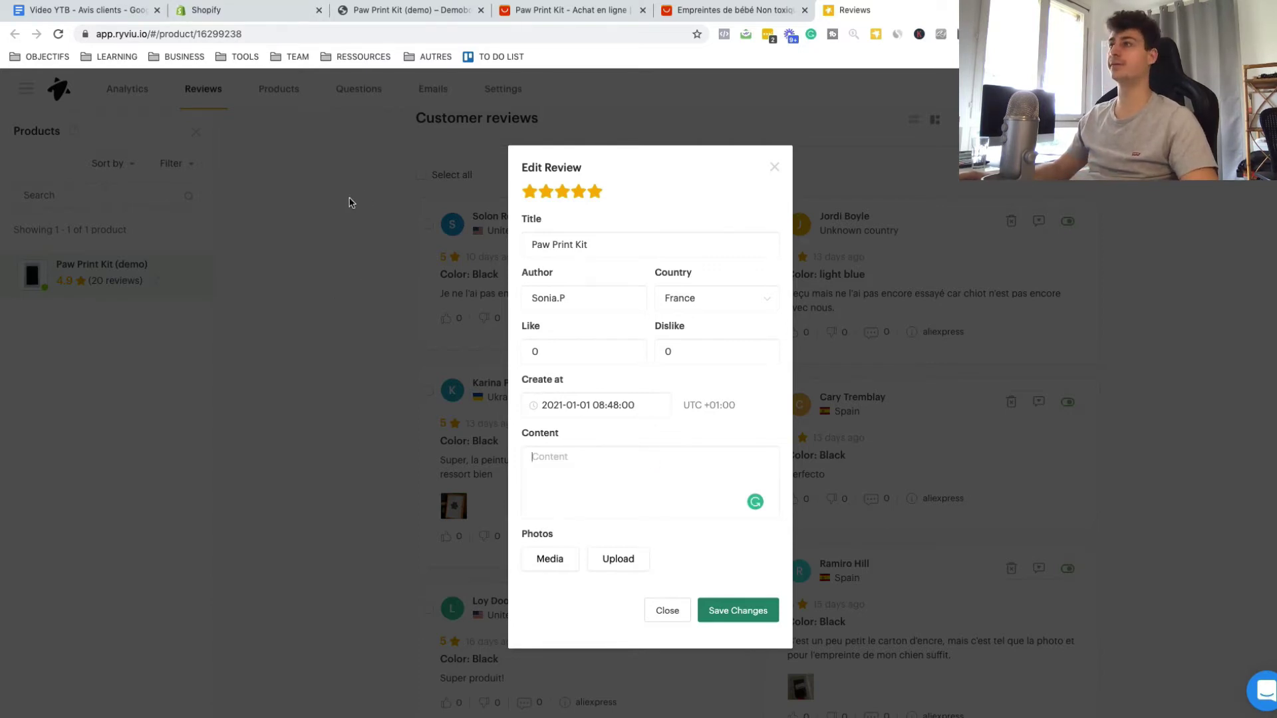
Step: Open amazon.com in a new browser tab and search for "paw print kit"
key("ctrl+t")
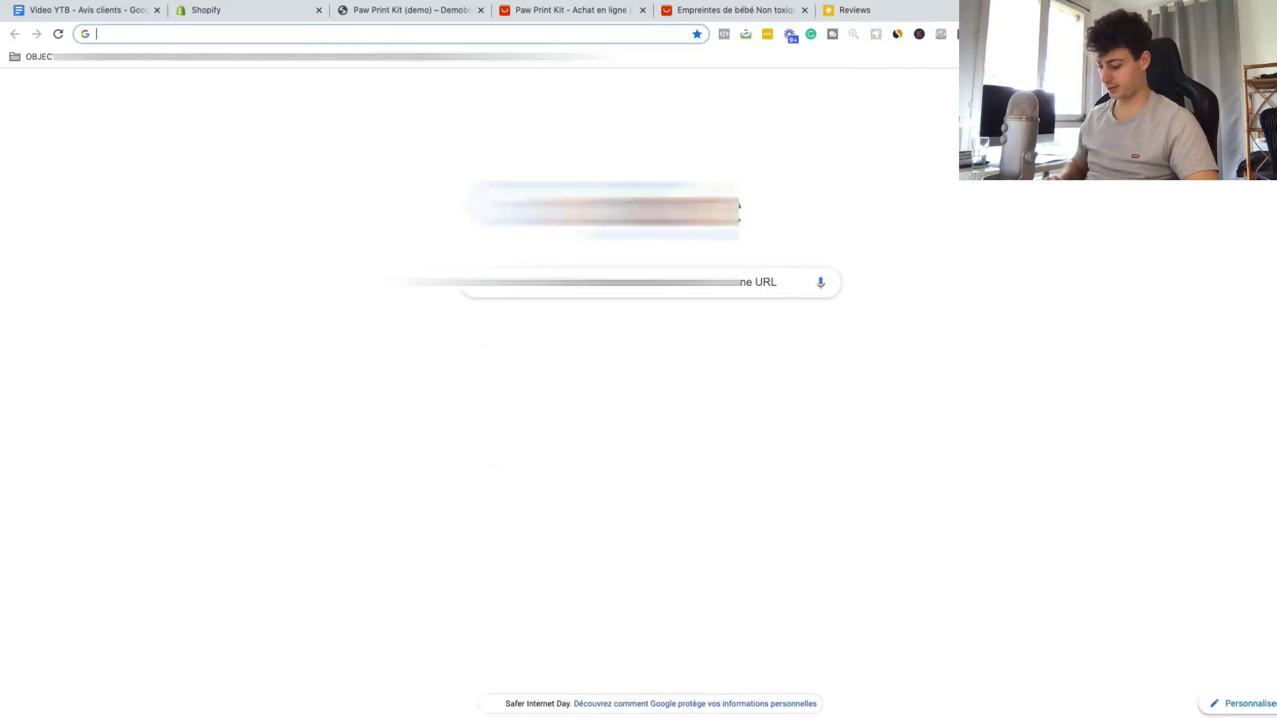
type("amazon.com")
key("Return")
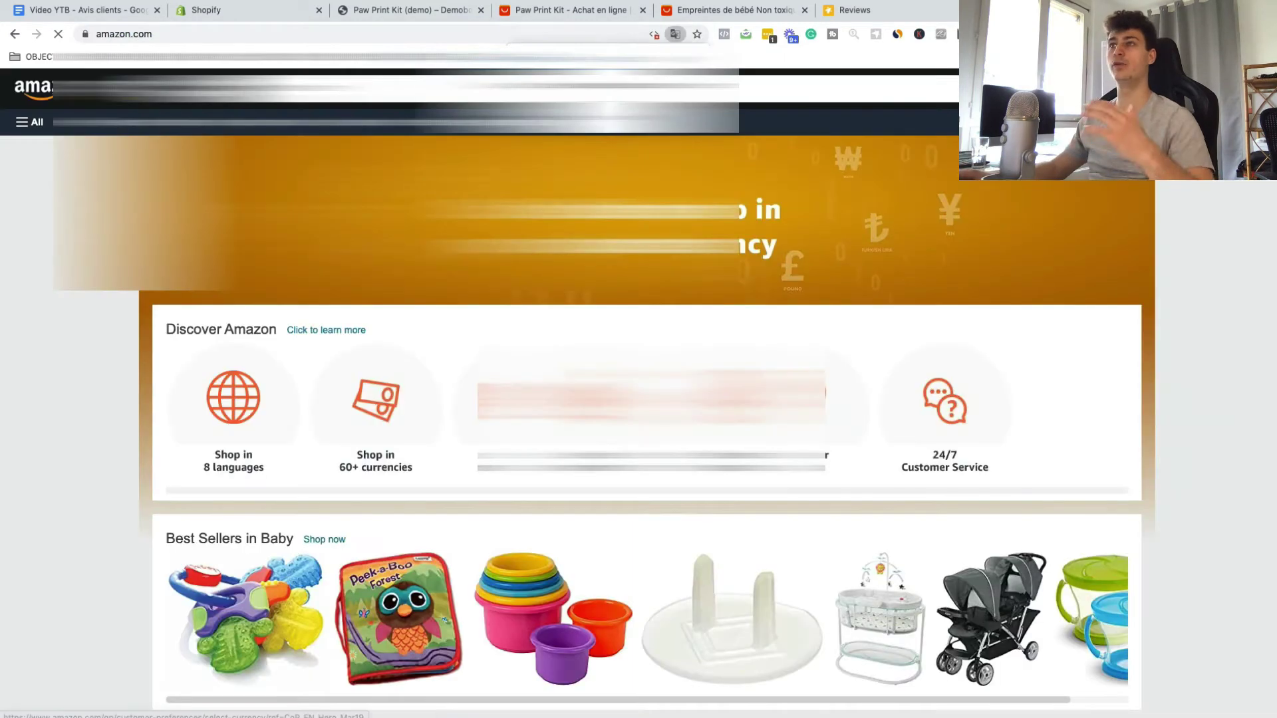
type("paw pri")
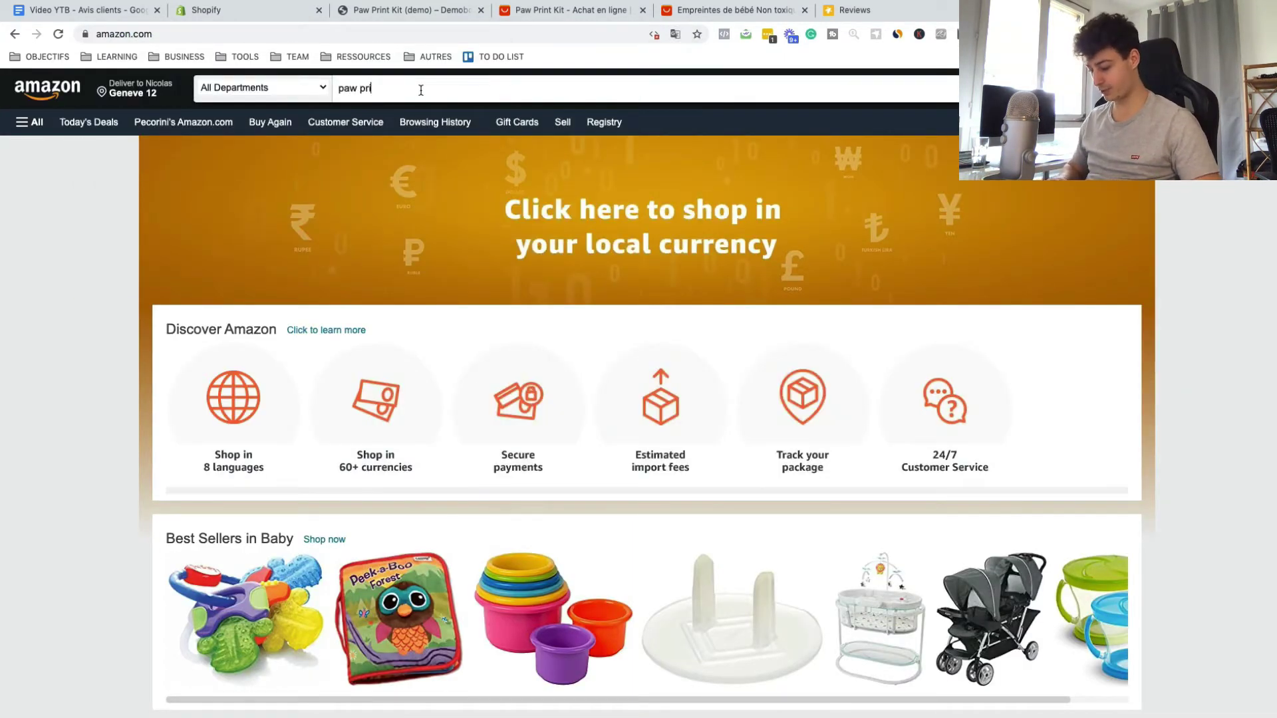
type("nt kit")
key("Return")
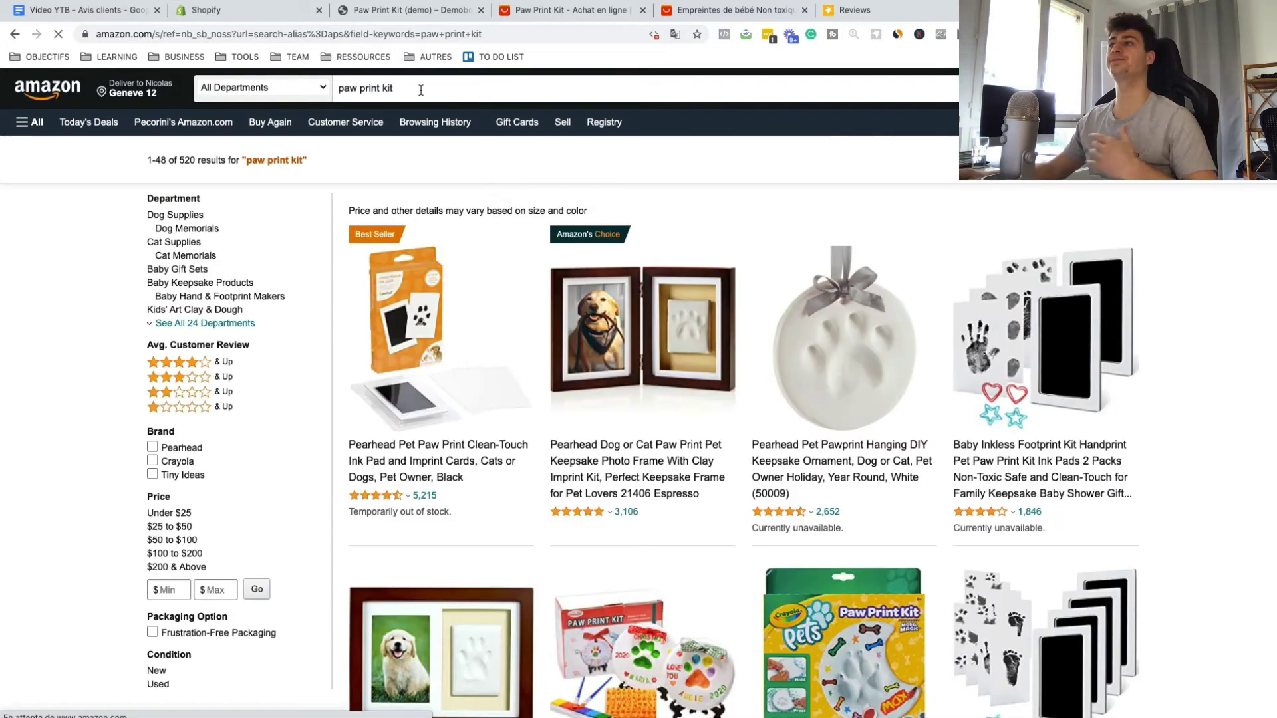
Step: Open the Pearhead Pet Paw Print Clean-Touch Ink Pad product and read through its customer reviews
left_click(398, 341)
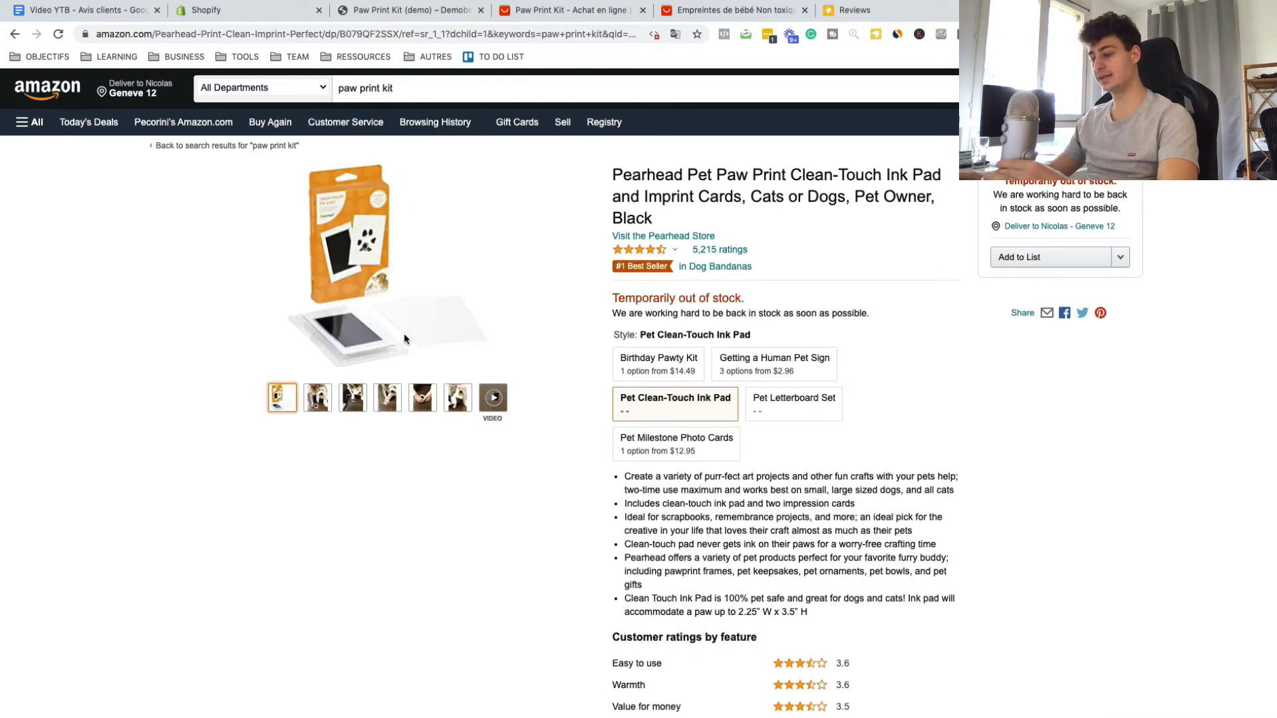
scroll(738, 421, "down", 4)
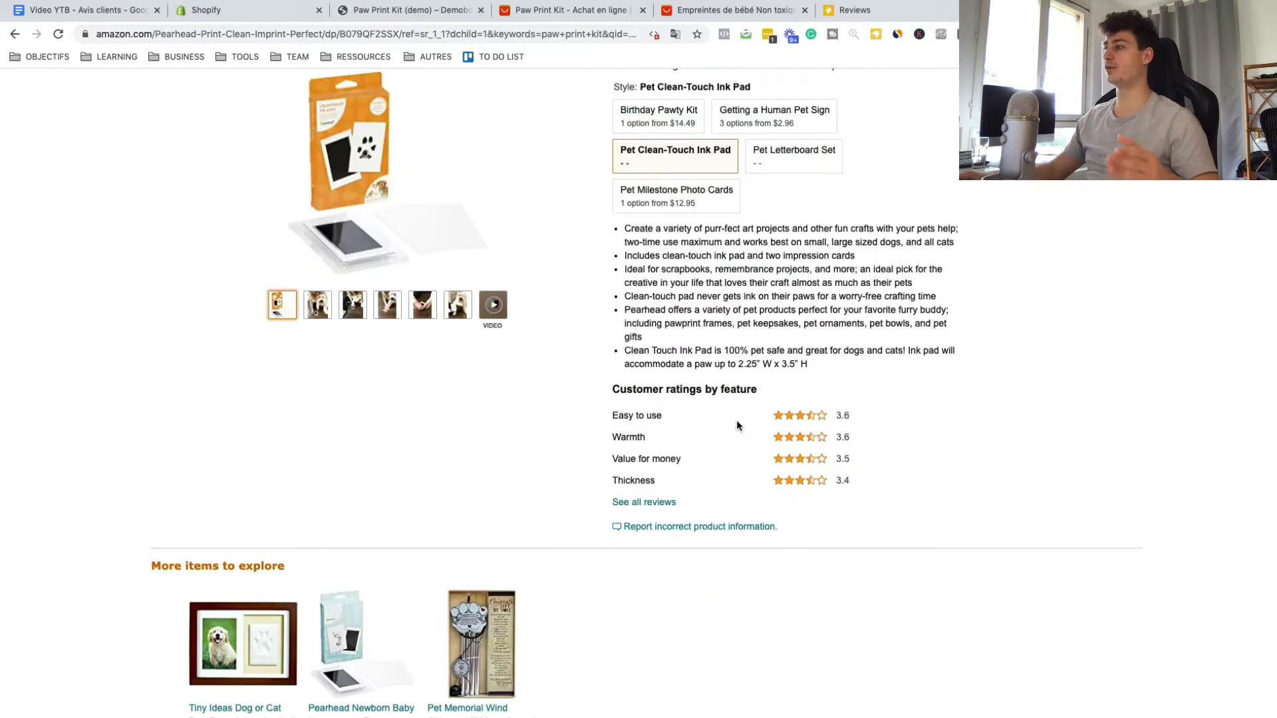
scroll(740, 197, "up", 2)
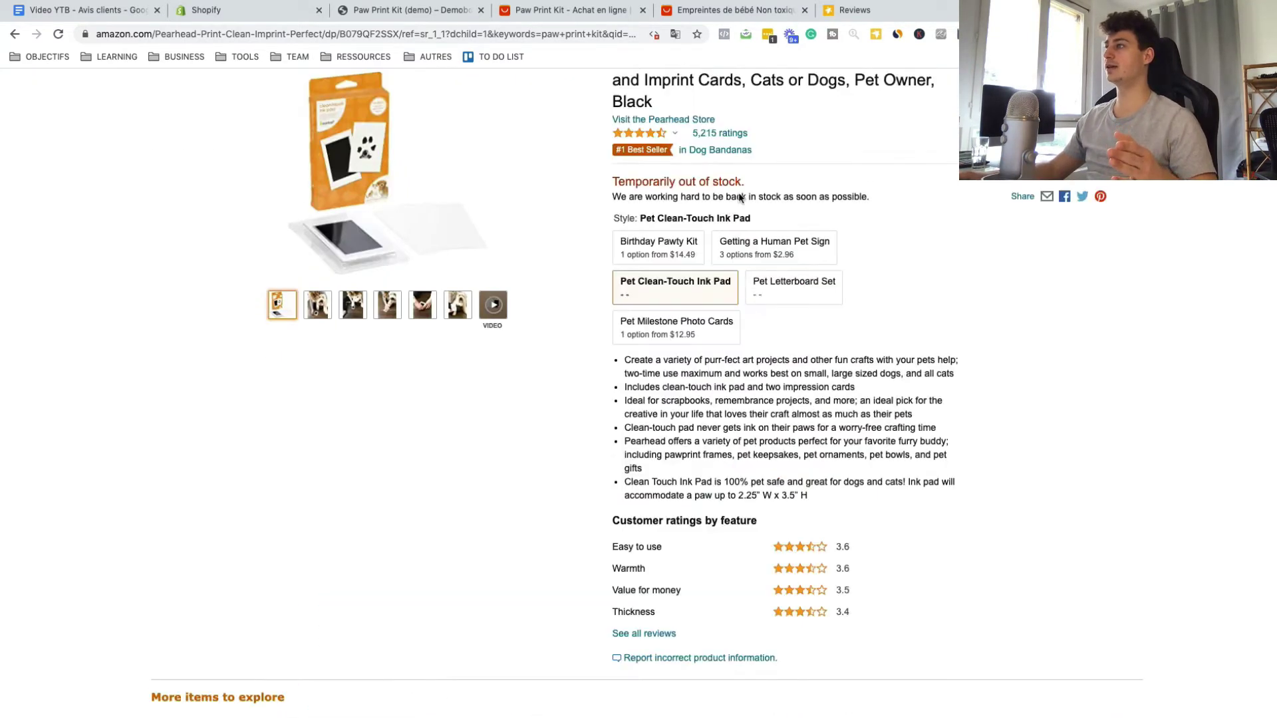
left_click(710, 135)
left_click_drag(447, 366, 591, 406)
scroll(530, 437, "down", 5)
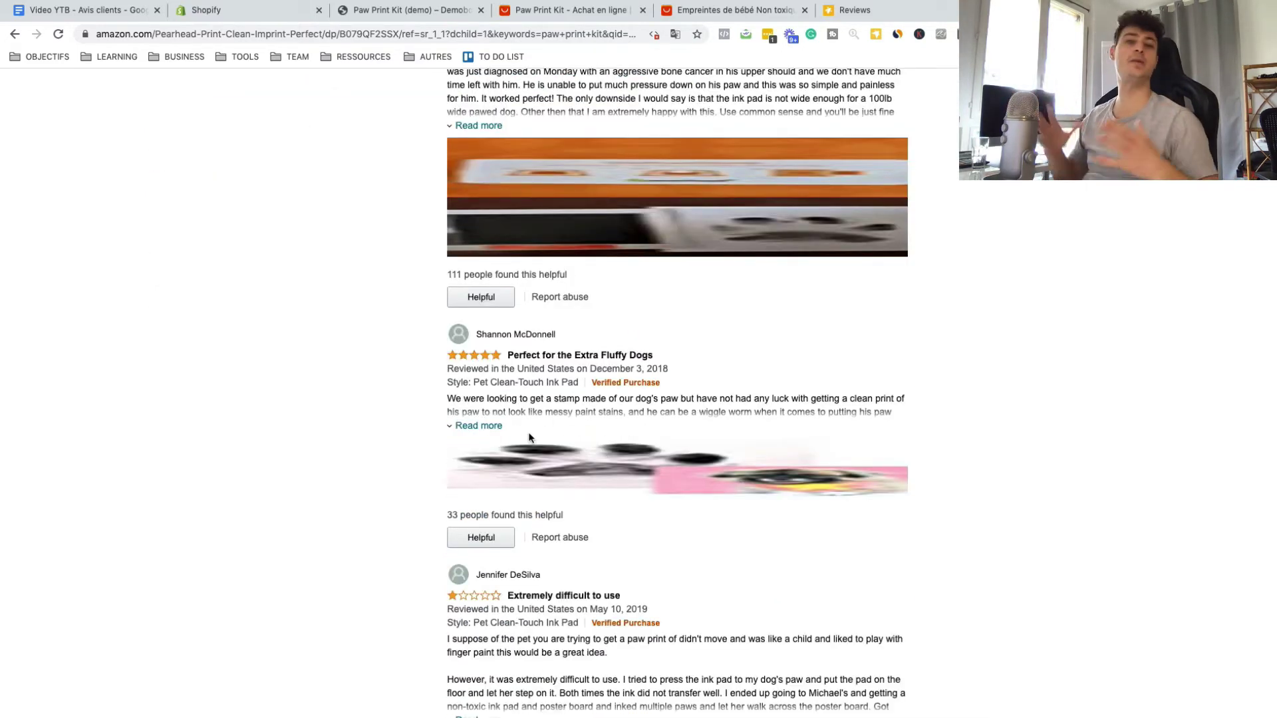
scroll(531, 437, "down", 4)
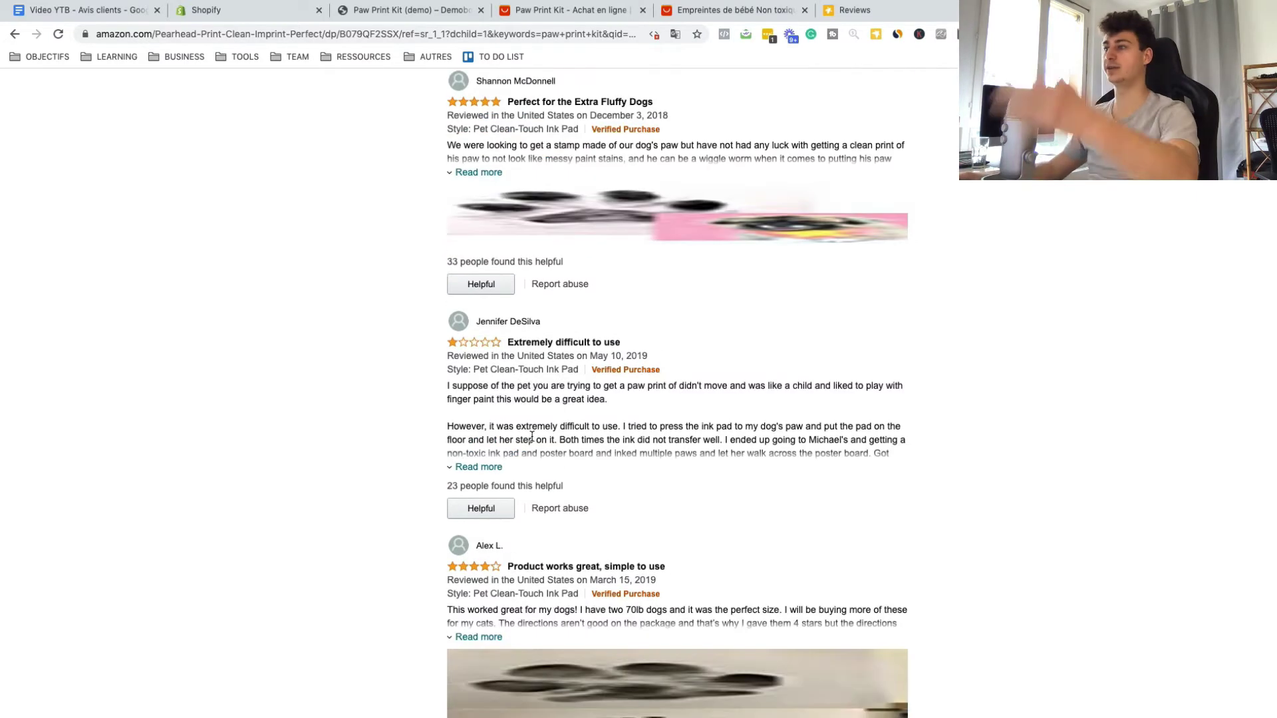
Step: View the example customer review texts at the end of the Google Docs document "Video YTB - Avis clients"
left_click(53, 10)
scroll(639, 379, "down", 10)
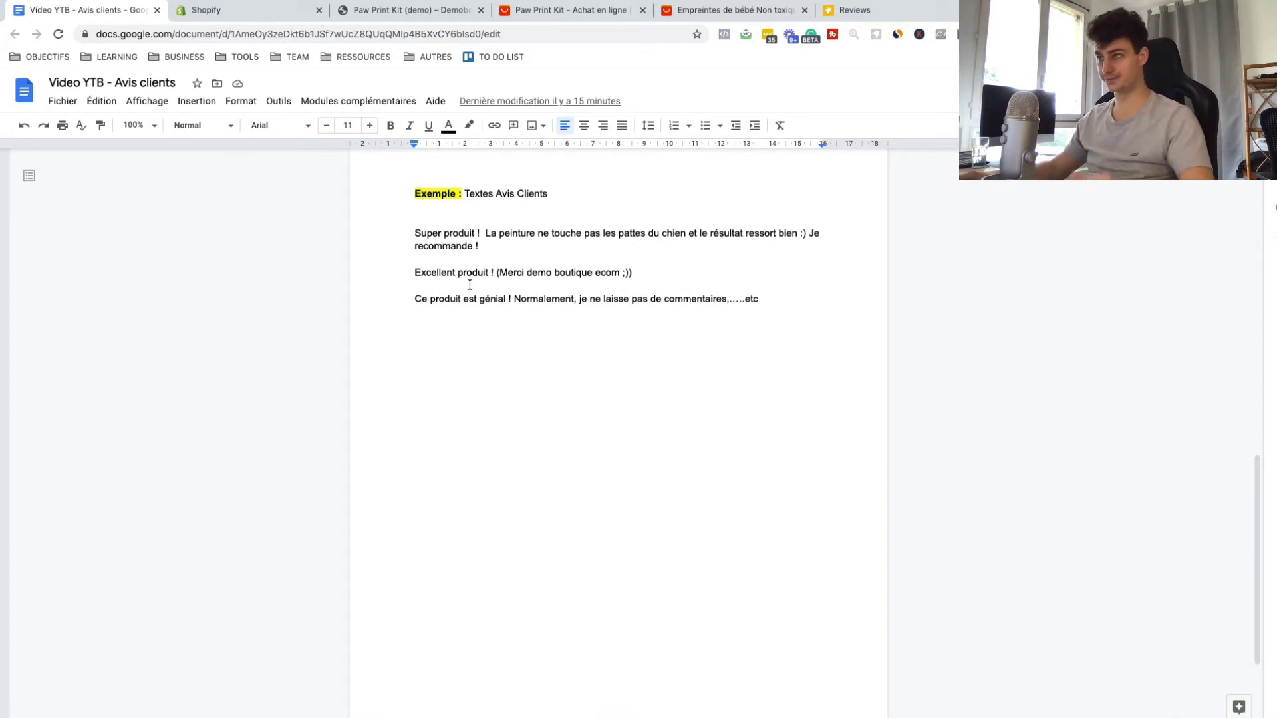
left_click_drag(425, 233, 624, 366)
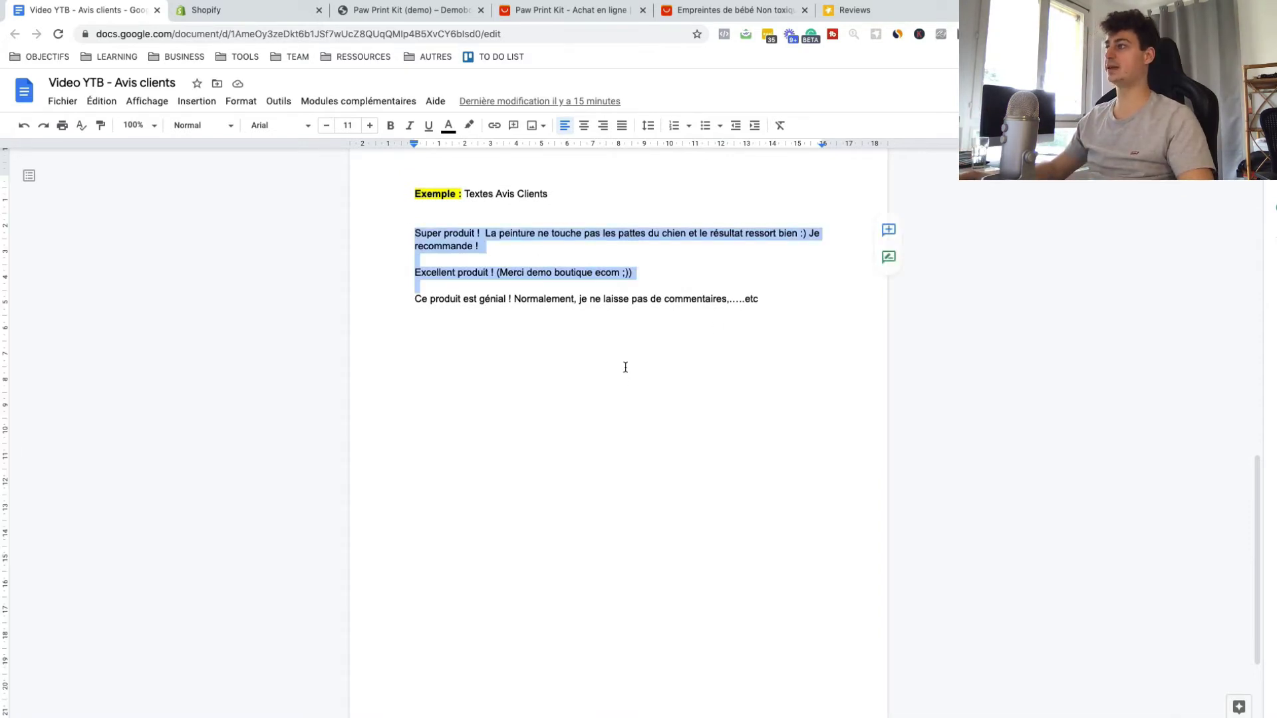
left_click(421, 340)
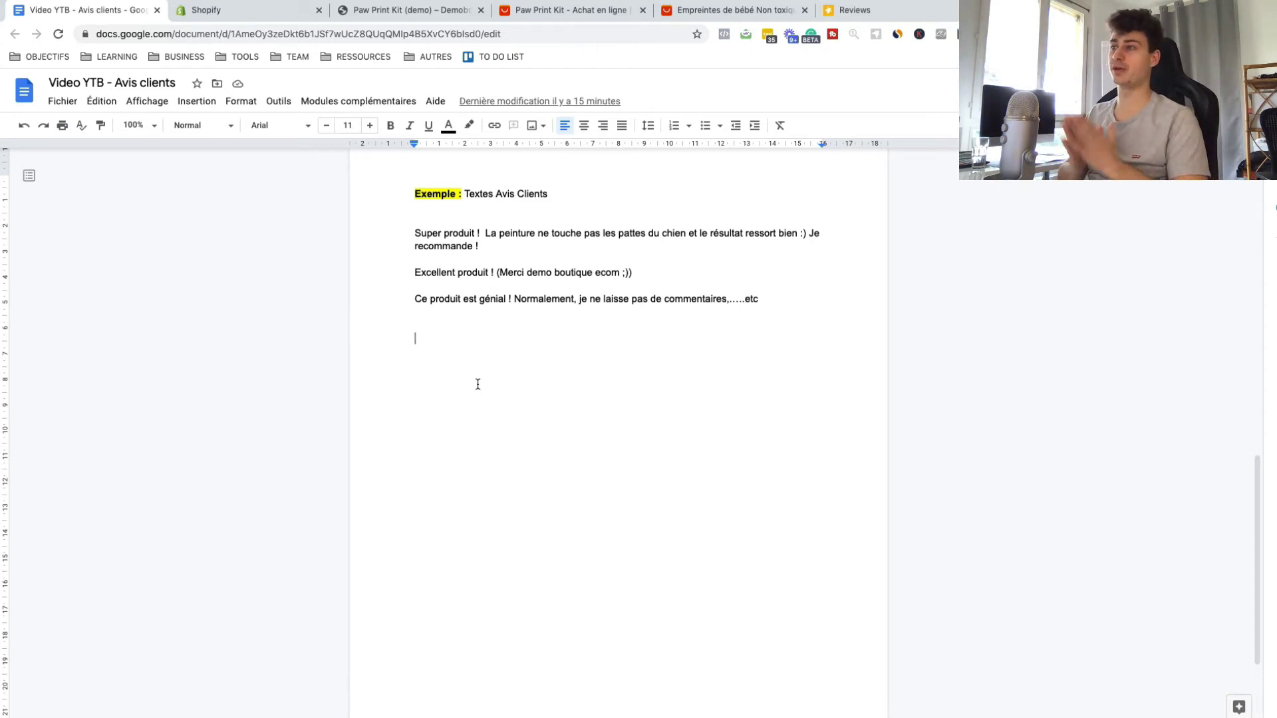
mouse_move(723, 1)
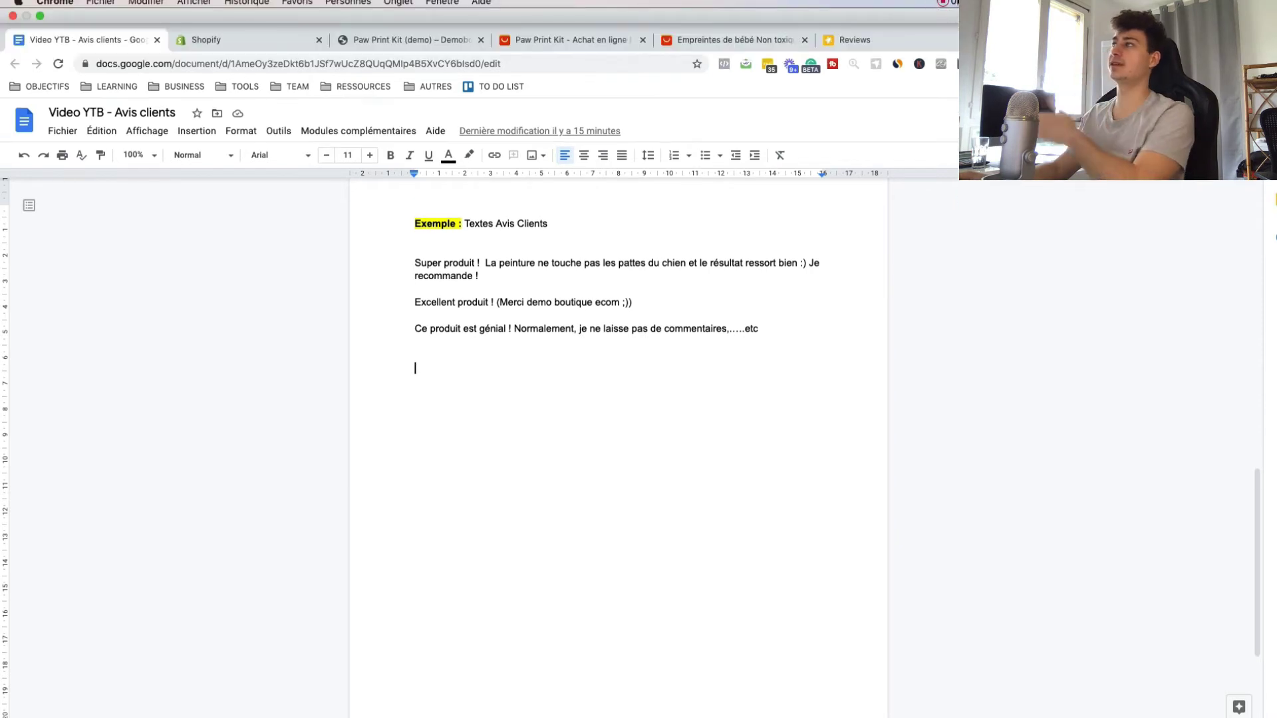
Step: Copy the first example text, beginning "Super produit !", into the content of the review being edited in Ryviu
triple_click(437, 270)
key("super+c")
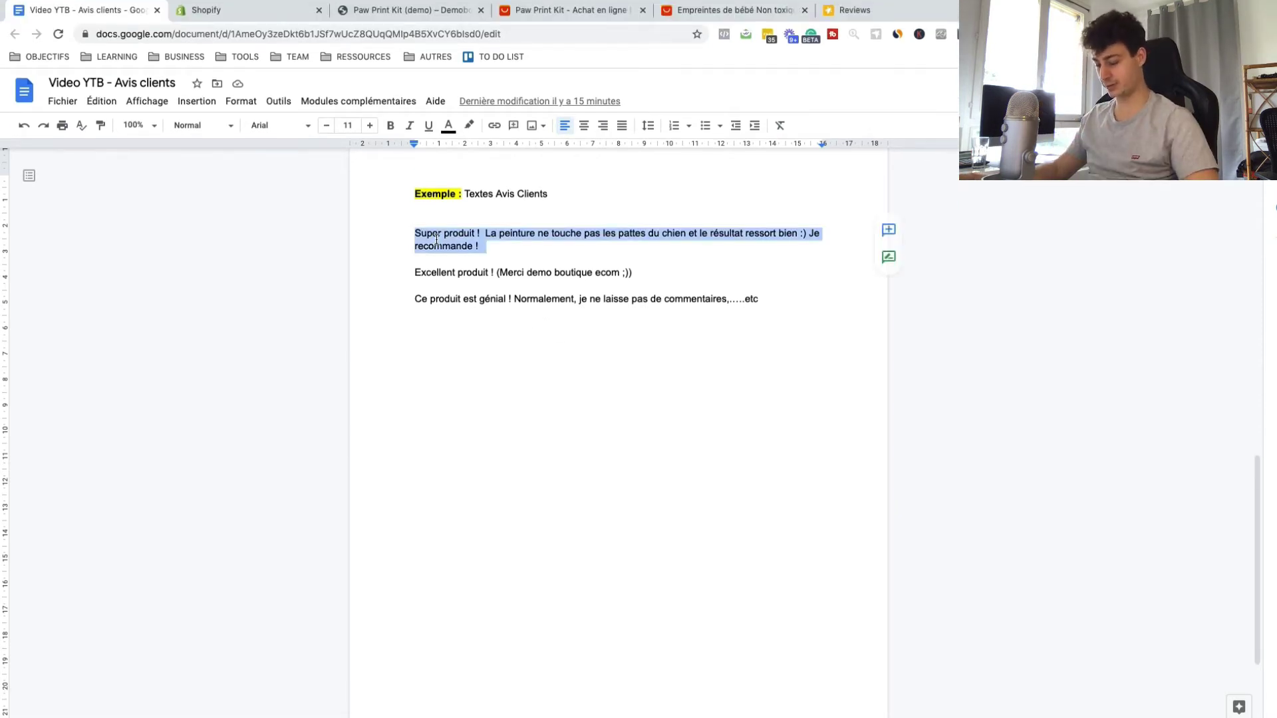
left_click(851, 10)
left_click(609, 463)
key("super+v")
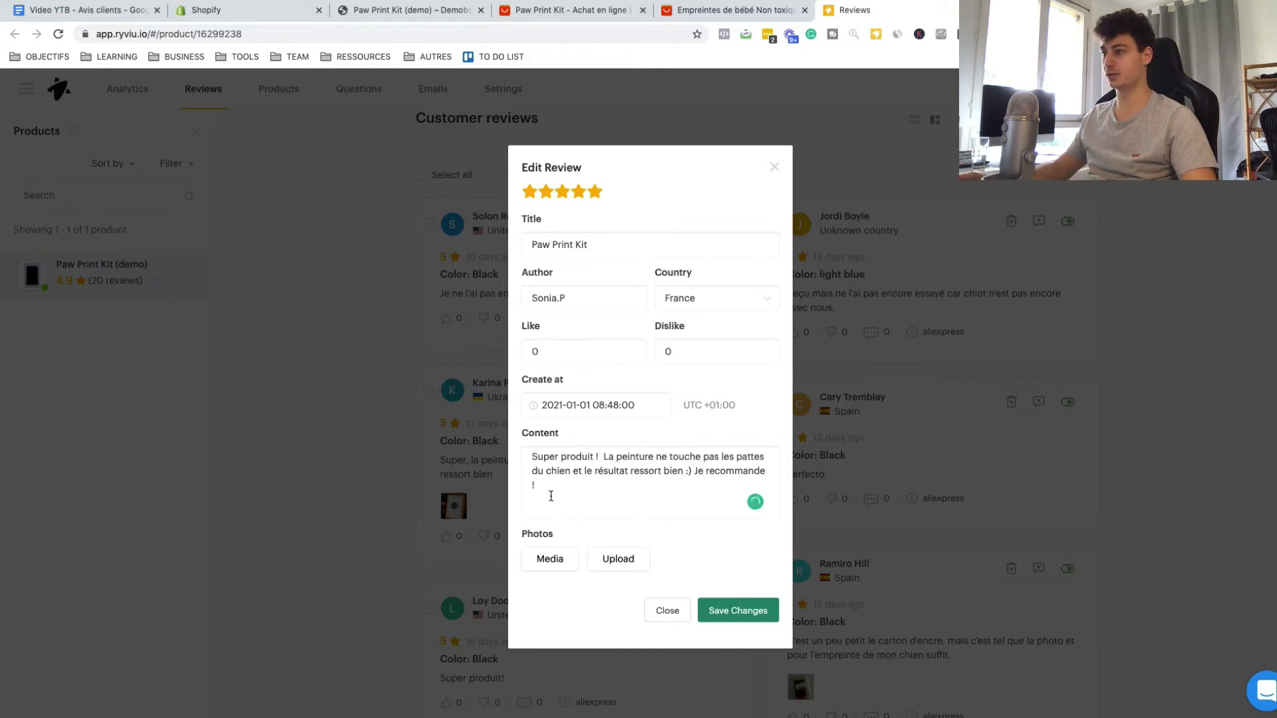
Step: Upload the photo kfUca9e01d630c242ca9d1f62eab371882dQ.jpg from the 60226c2b66c44 image folder to the review
left_click(619, 559)
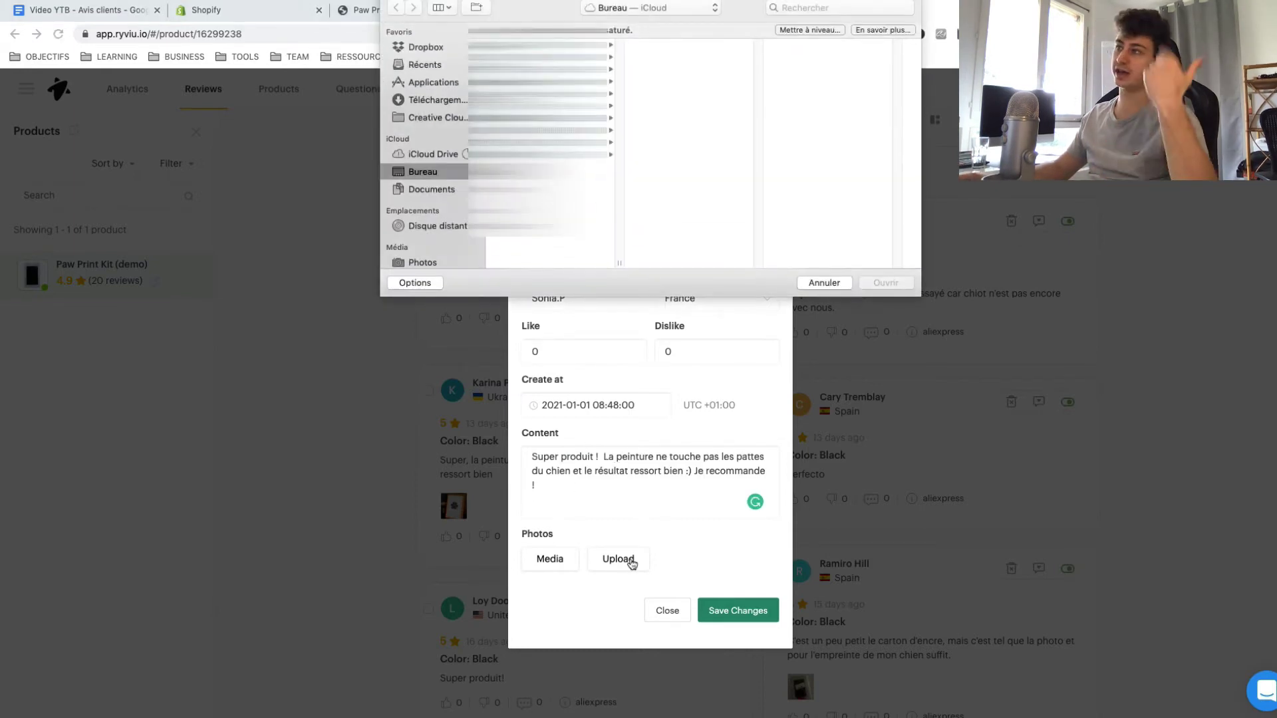
left_click(538, 81)
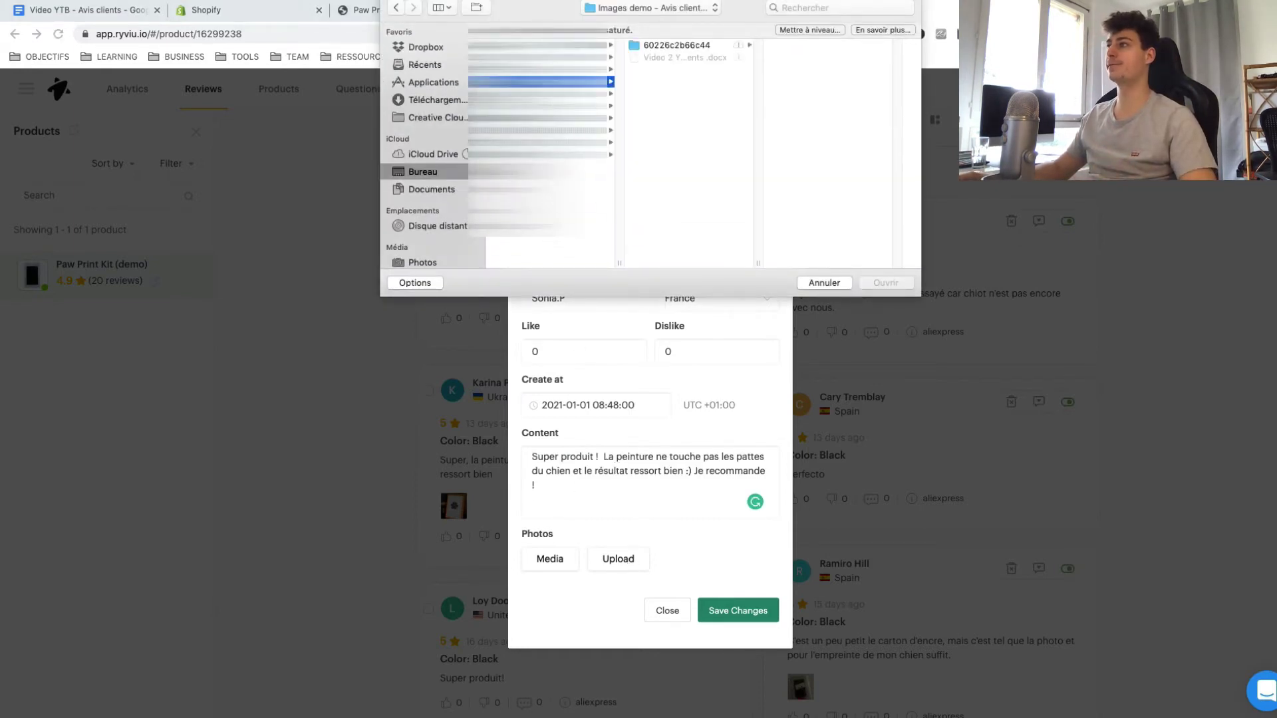
left_click(707, 47)
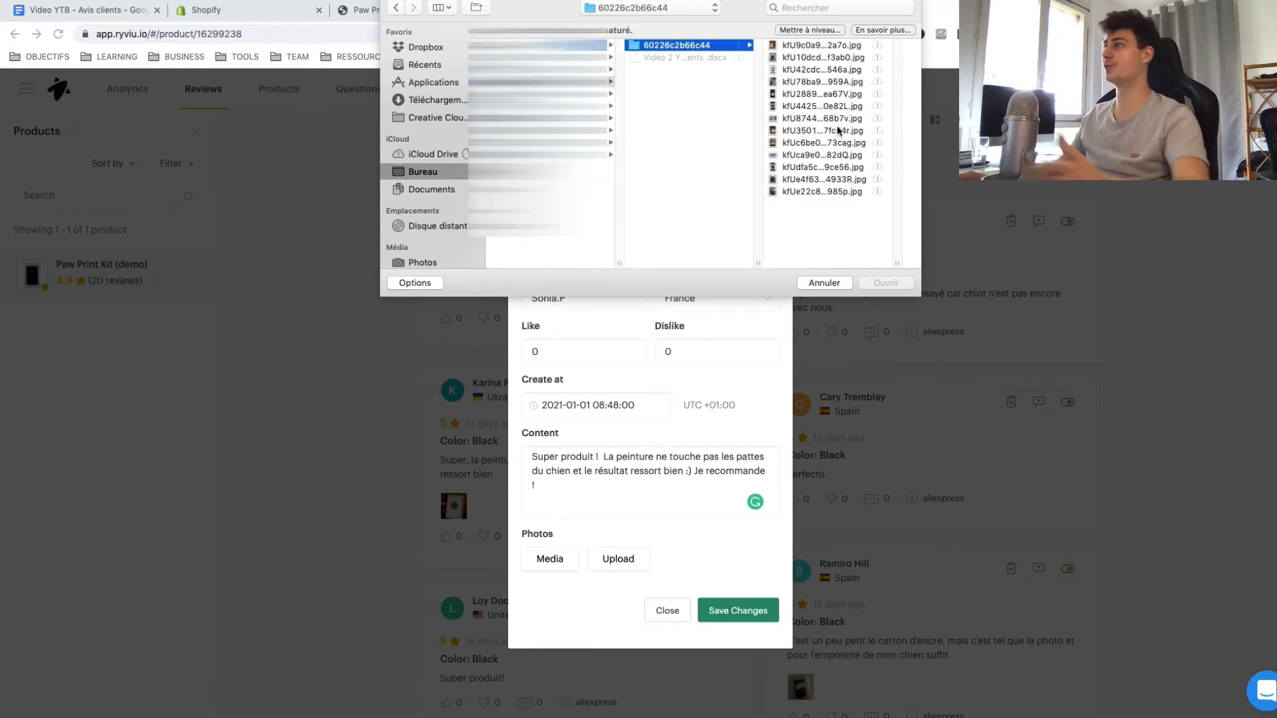
left_click(806, 155)
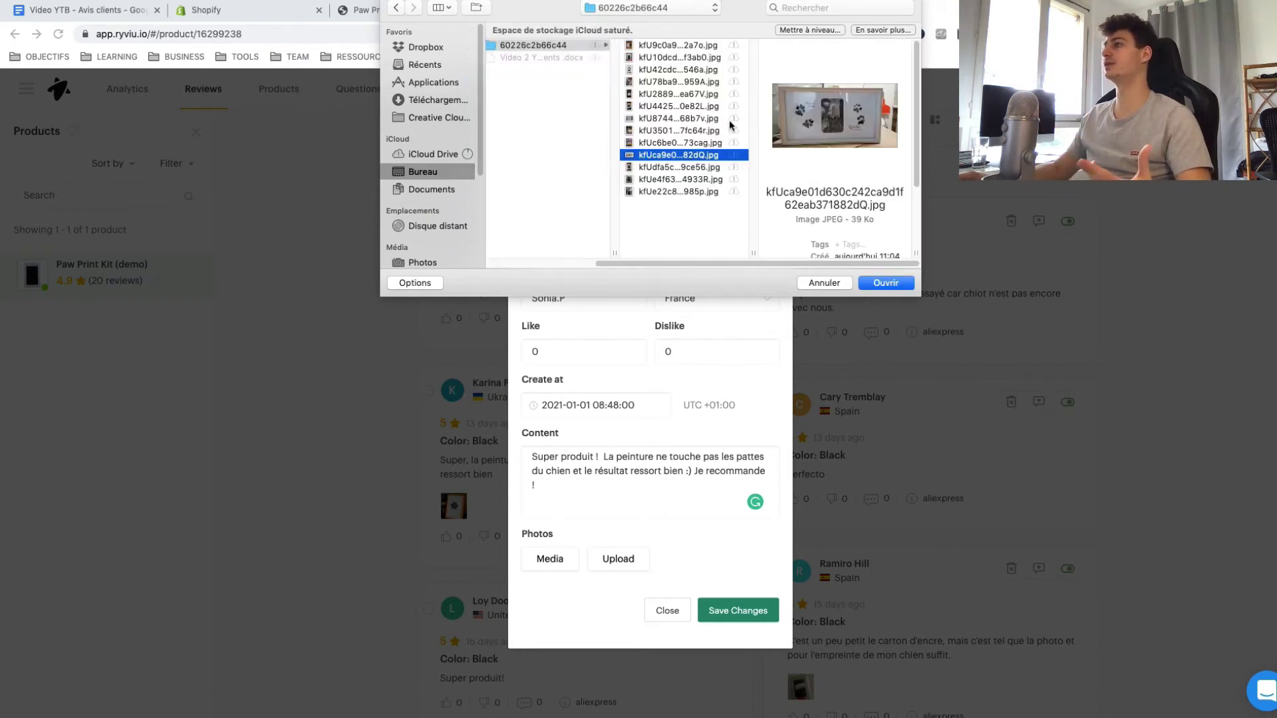
left_click(885, 283)
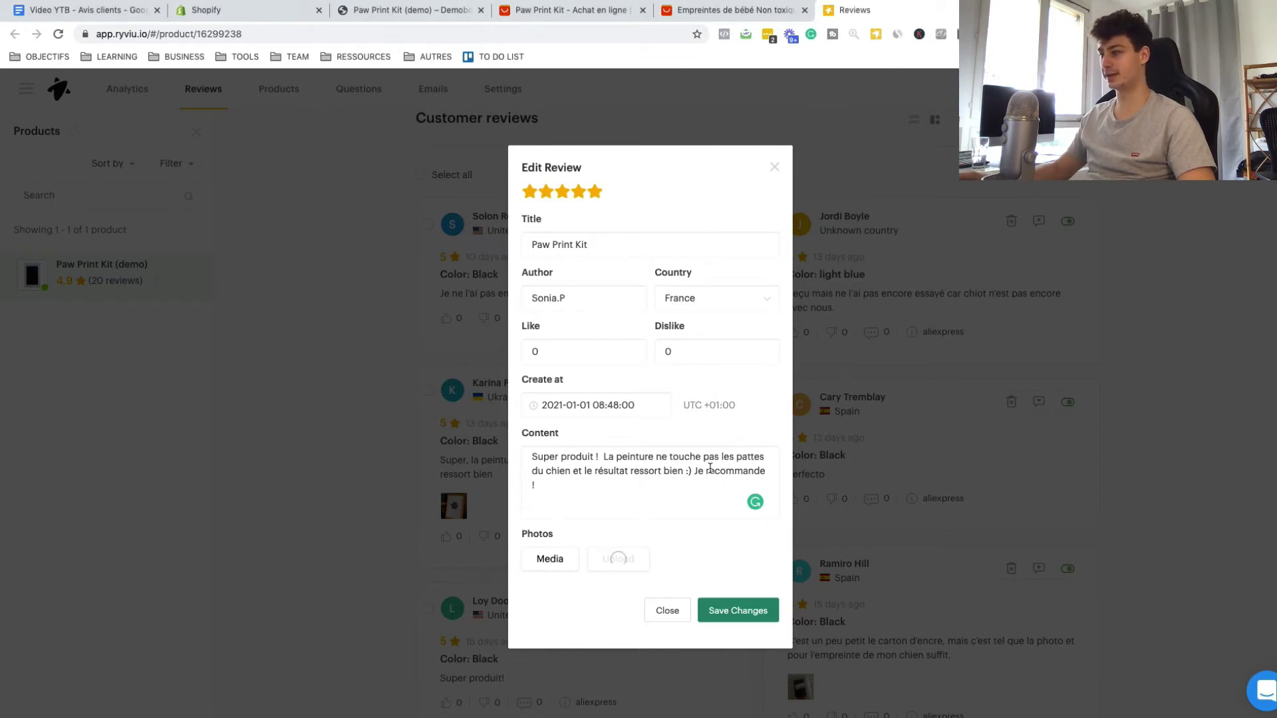
Step: Save the changes to the review beginning "Super produit !"
left_click(738, 632)
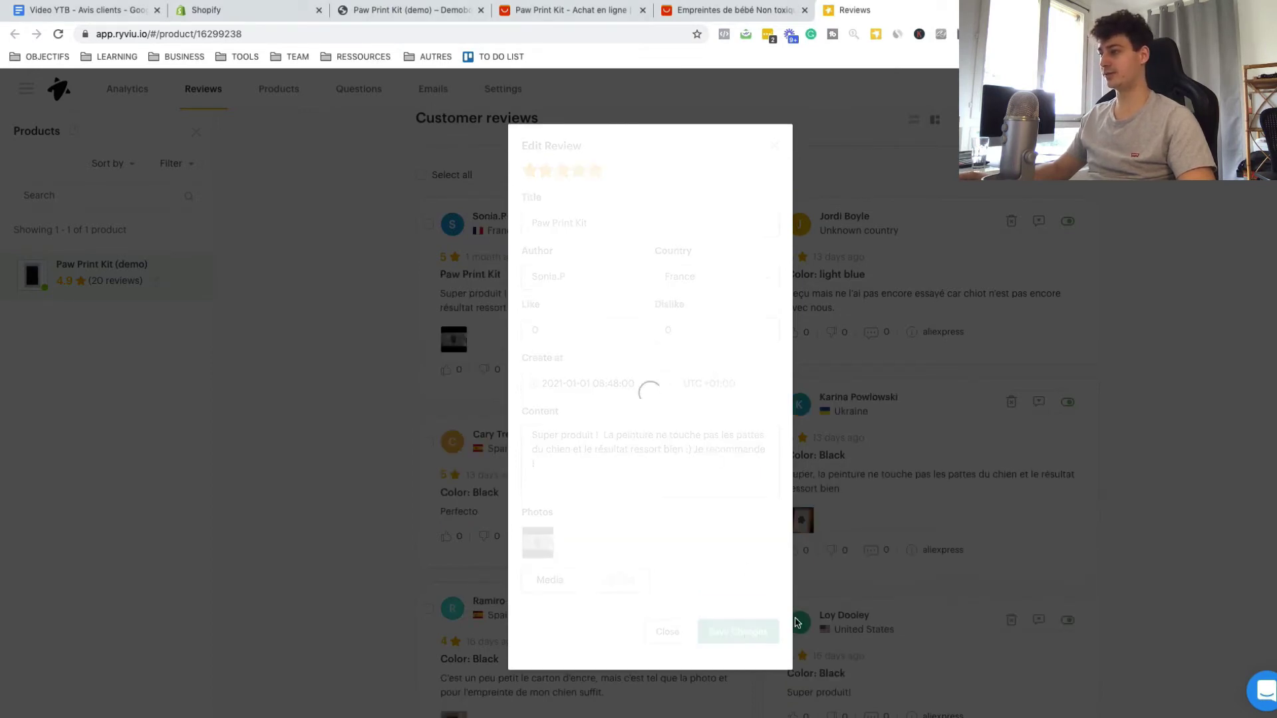
Step: Copy the example text "Excellent produit ! (Merci demo boutique ecom ;))" from the Google Docs document into the second review's content in Ryviu
left_click(137, 6)
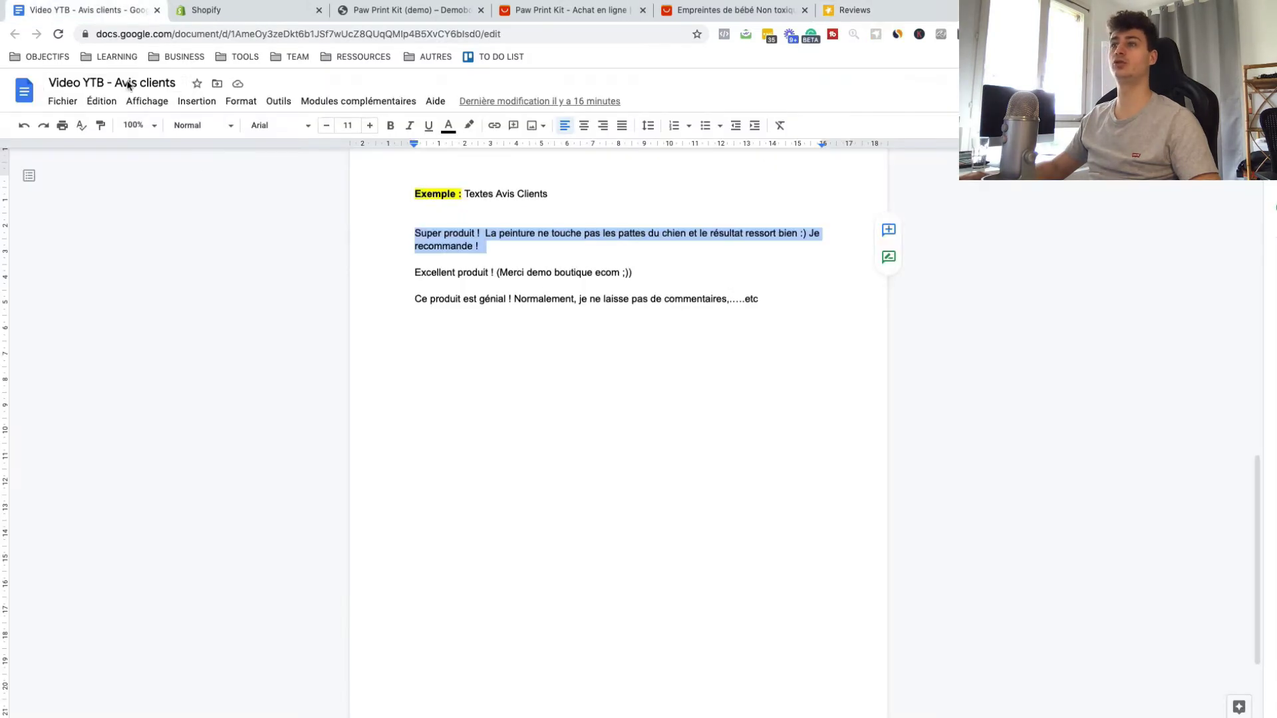
triple_click(445, 279)
key("ctrl+c")
left_click(865, 10)
left_click(620, 456)
key("ctrl+v")
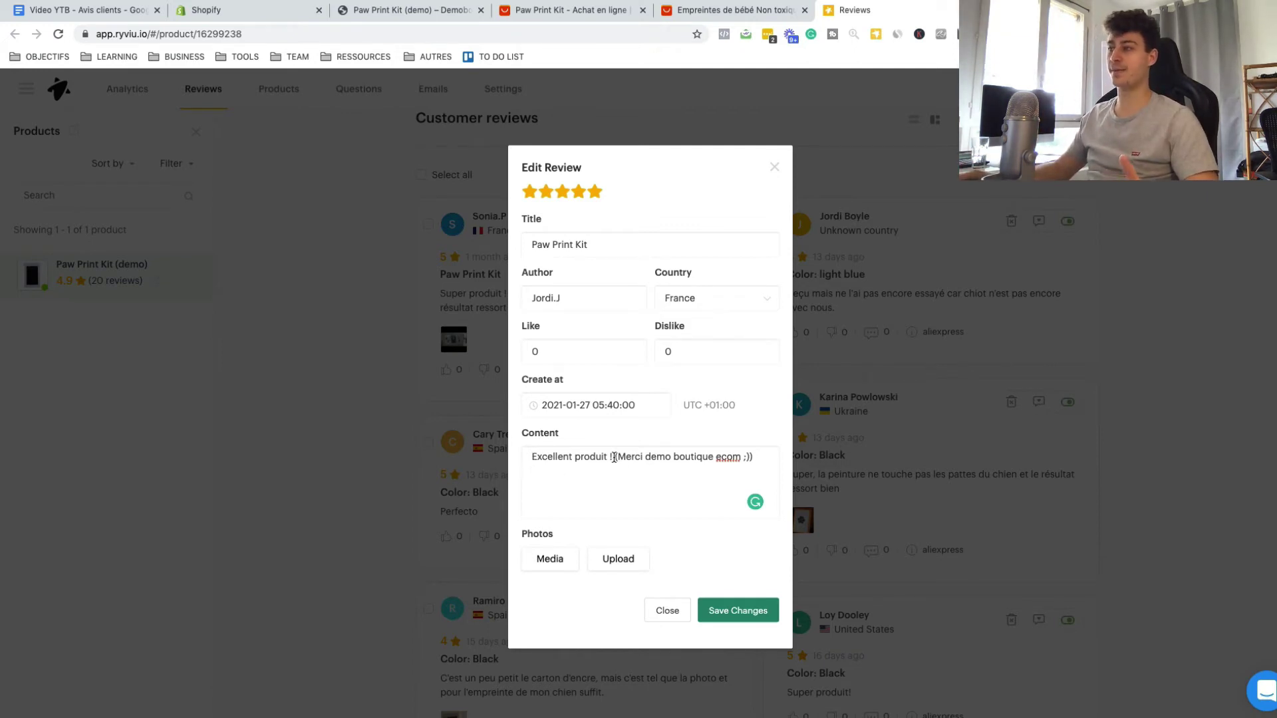
left_click_drag(613, 458, 735, 455)
left_click(655, 458)
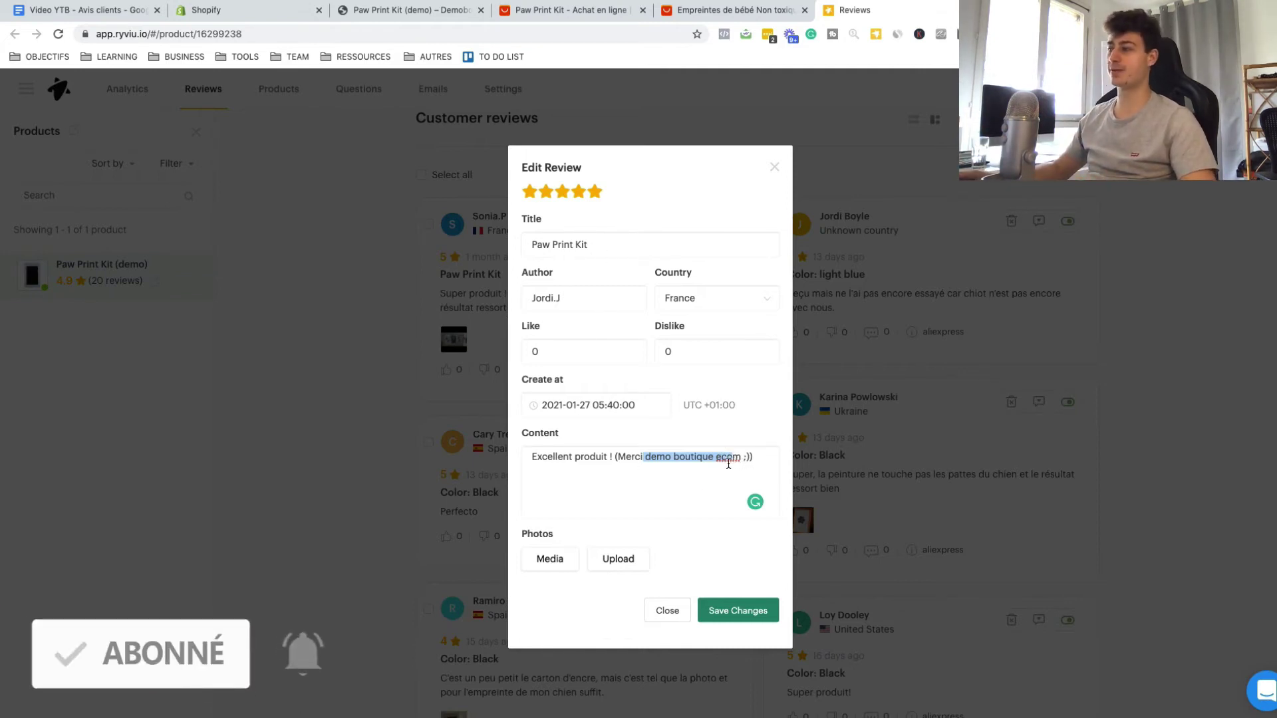
left_click(700, 496)
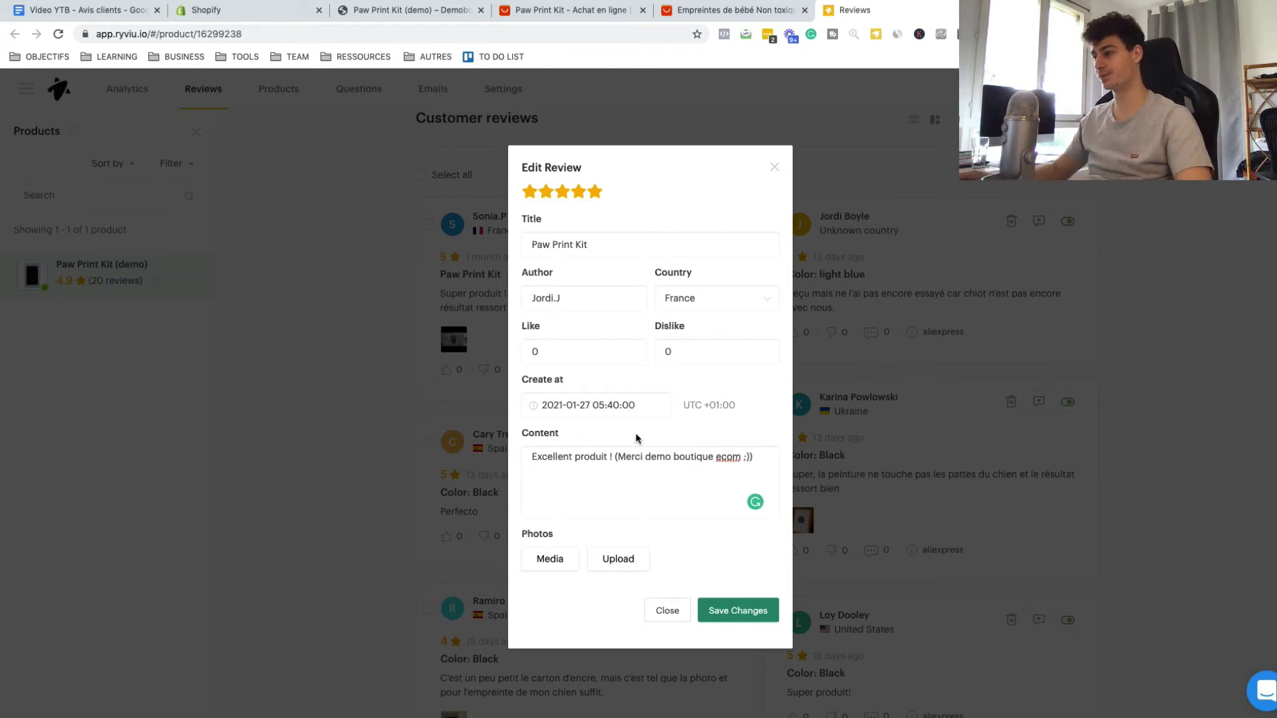
Step: Upload the photo kfUdfa5cad4b8c342b7be32e8157e299ce56.jpg from the 60226c2b66c44 folder to the review and save the changes
left_click(626, 564)
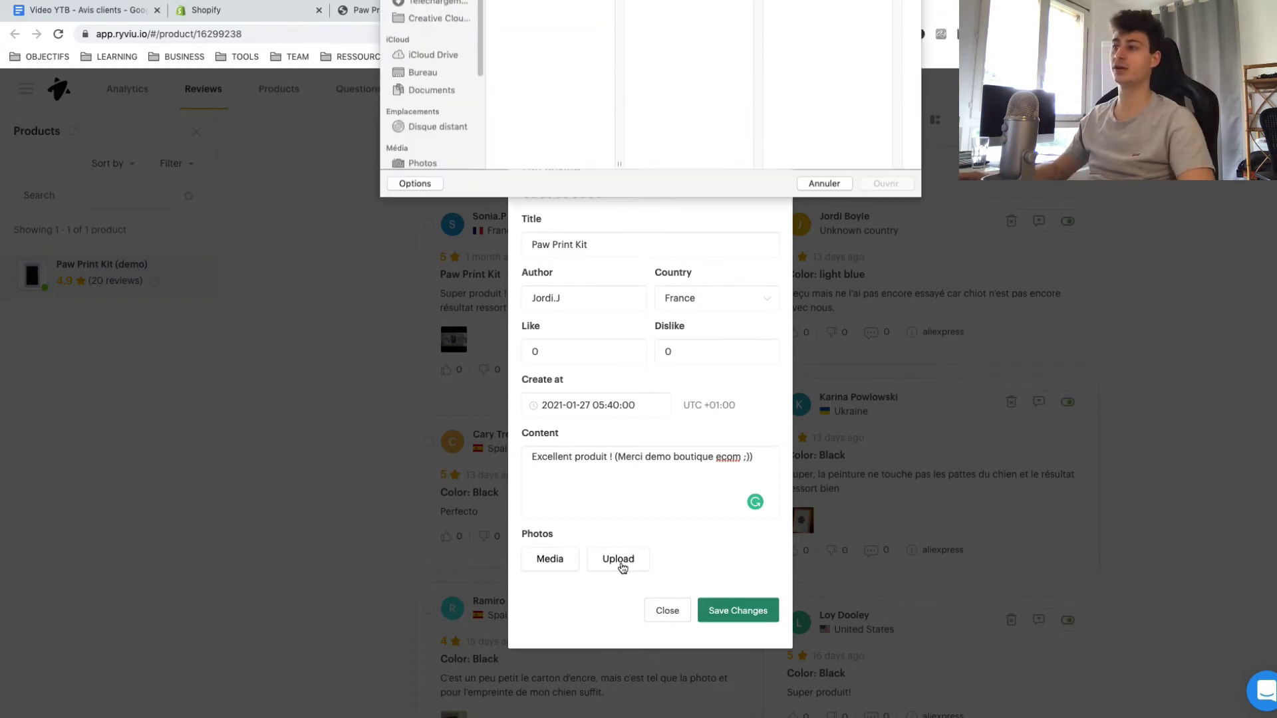
left_click(540, 167)
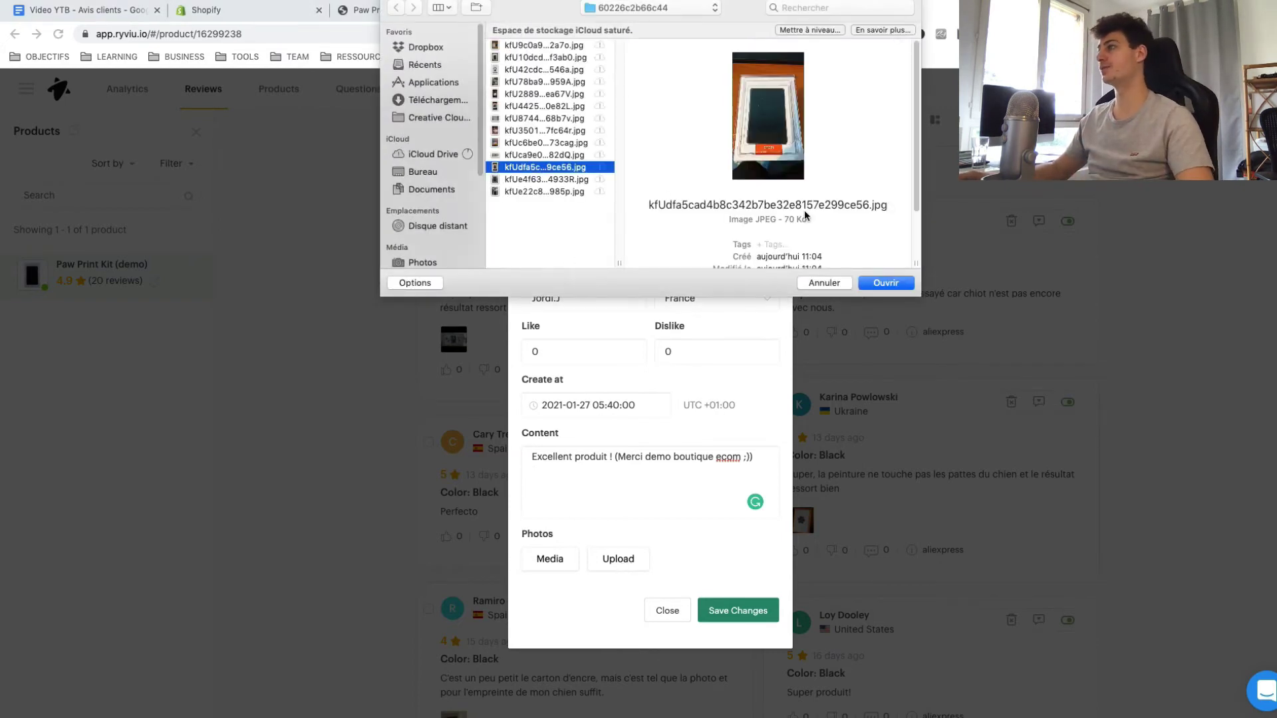
left_click(891, 284)
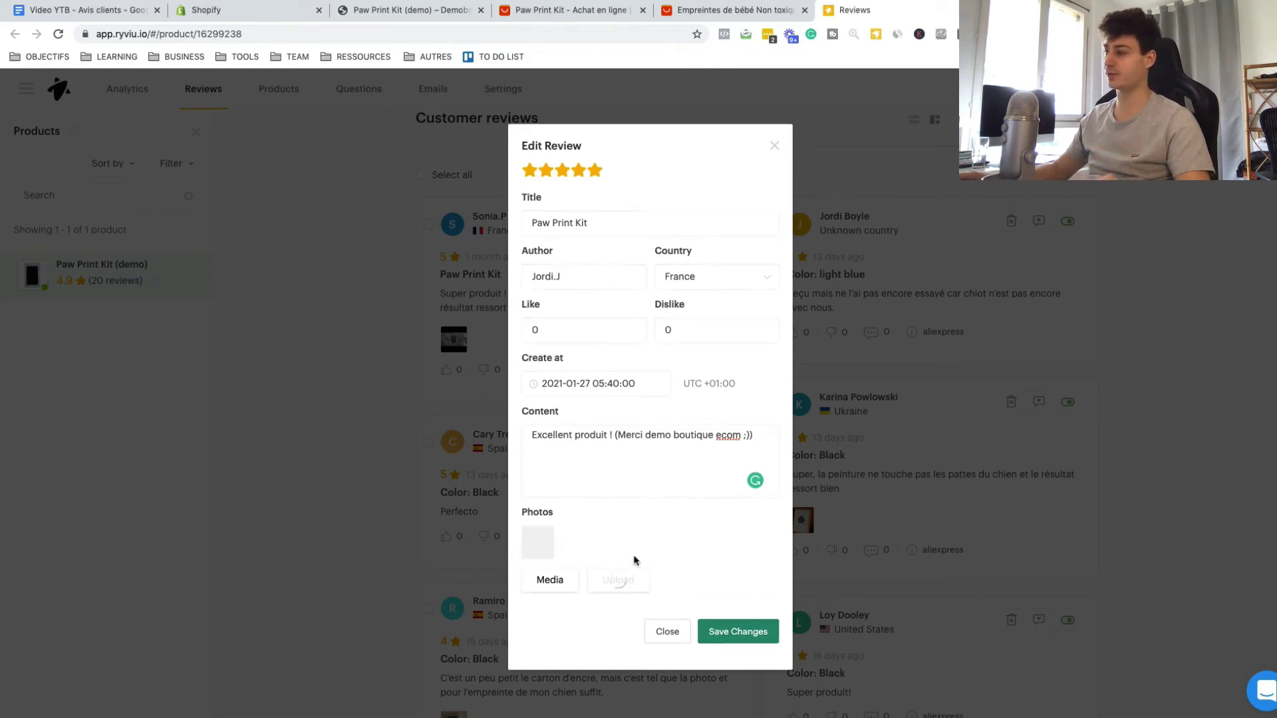
left_click(738, 632)
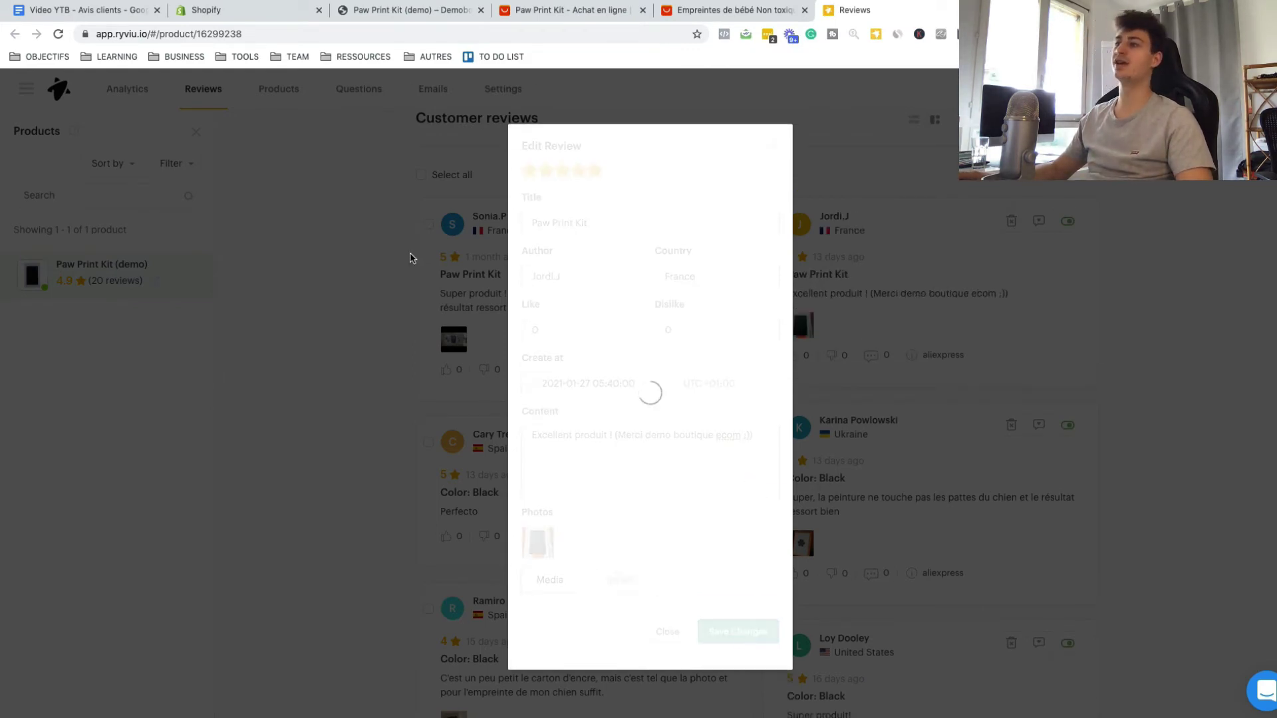
Step: Look through the product's reviews and open them in the CSV Live Editor for Paw Print Kit (demo)
scroll(632, 319, "down", 1)
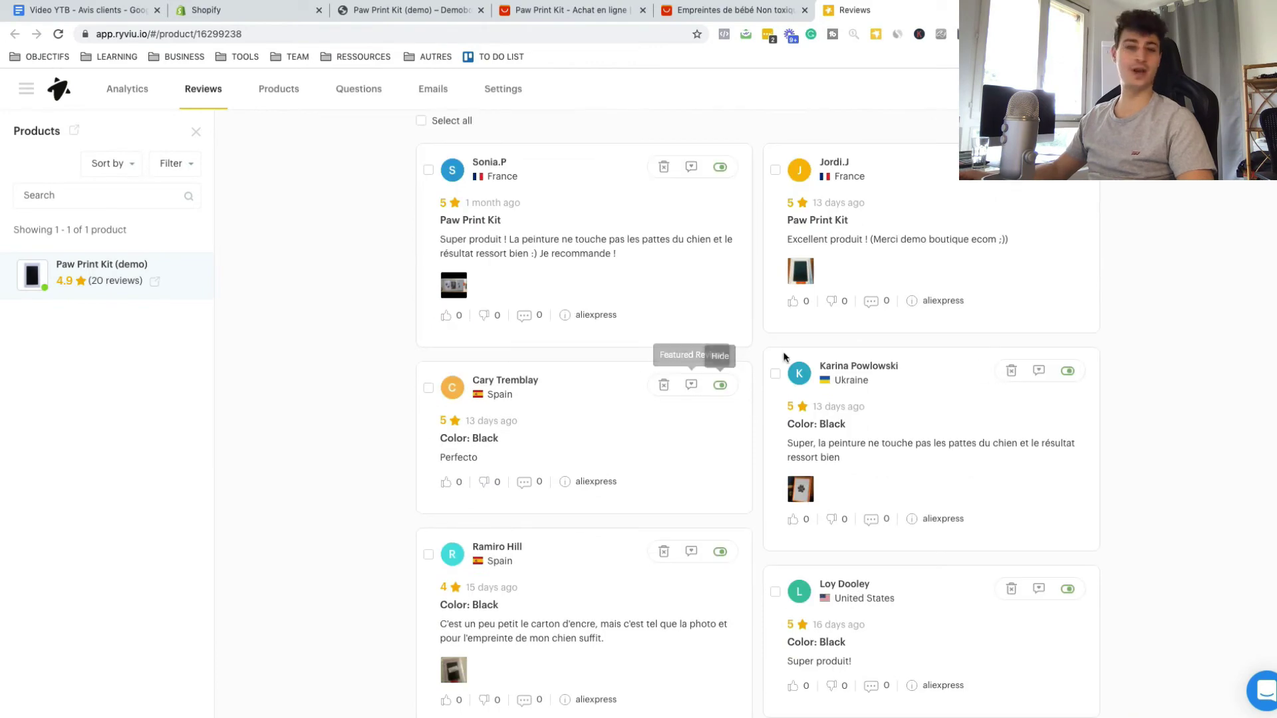
scroll(668, 433, "down", 2)
scroll(835, 402, "down", 15)
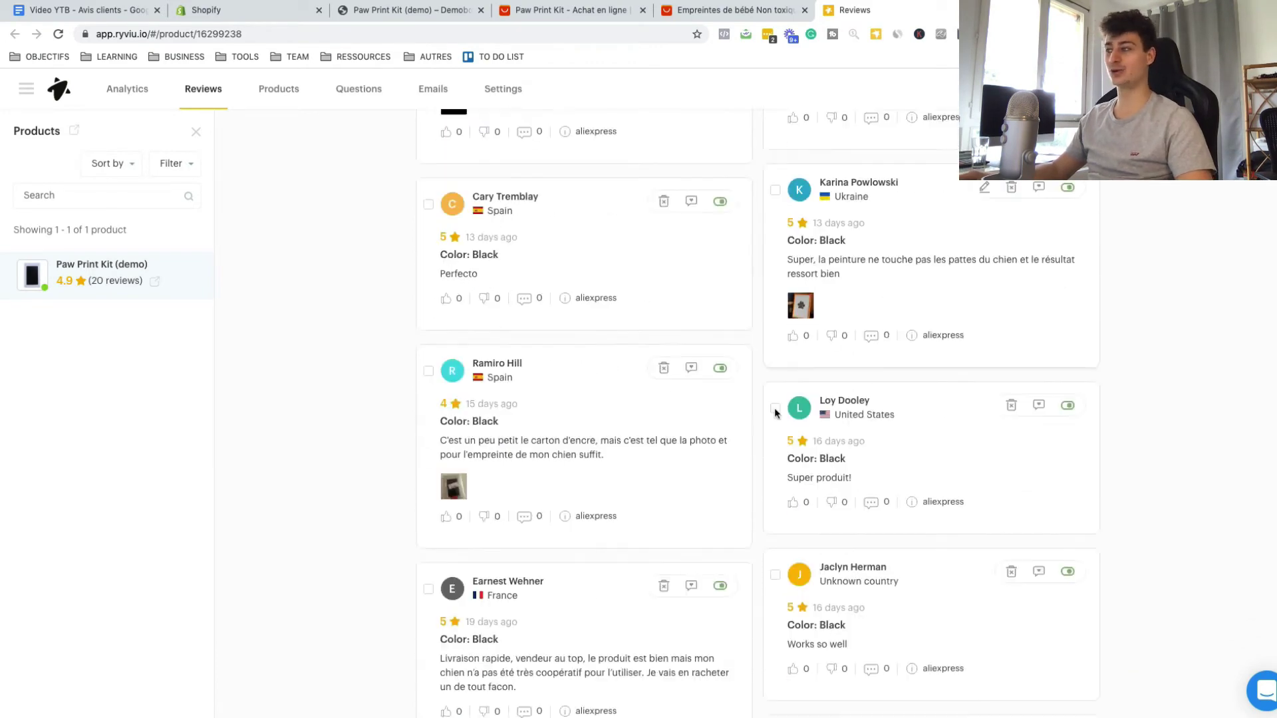
scroll(371, 455, "down", 5)
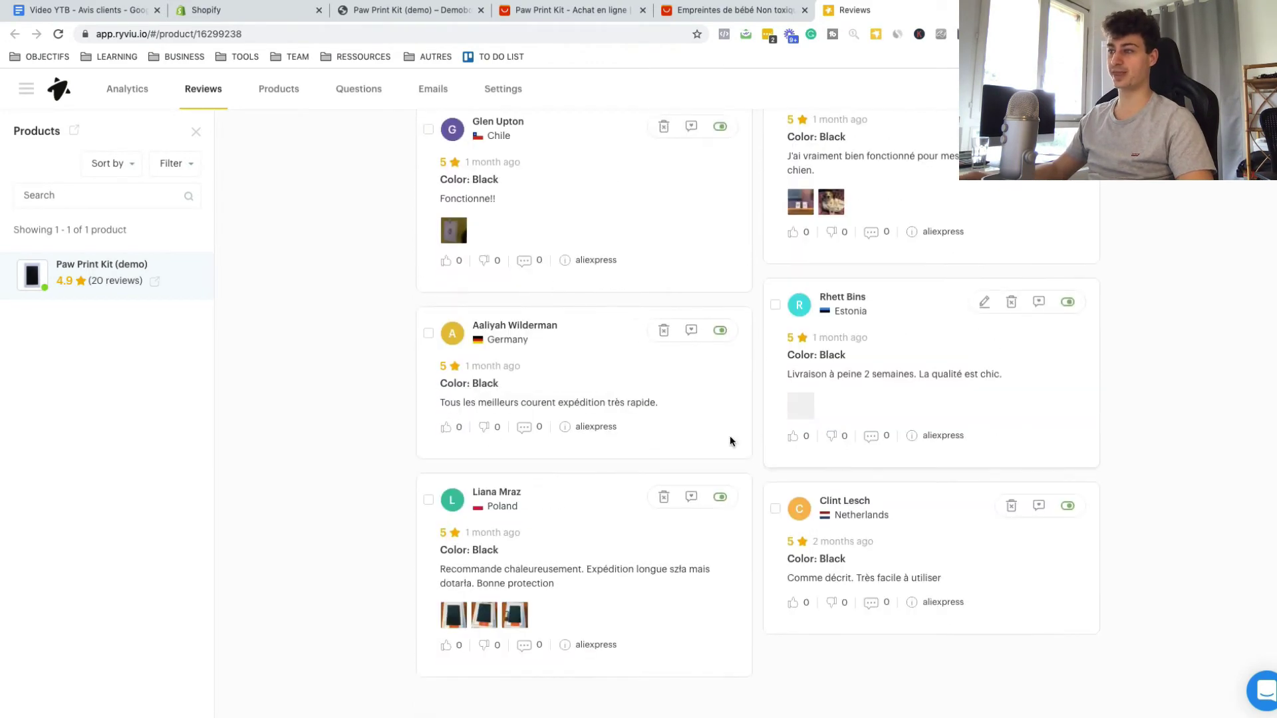
scroll(898, 525, "up", 20)
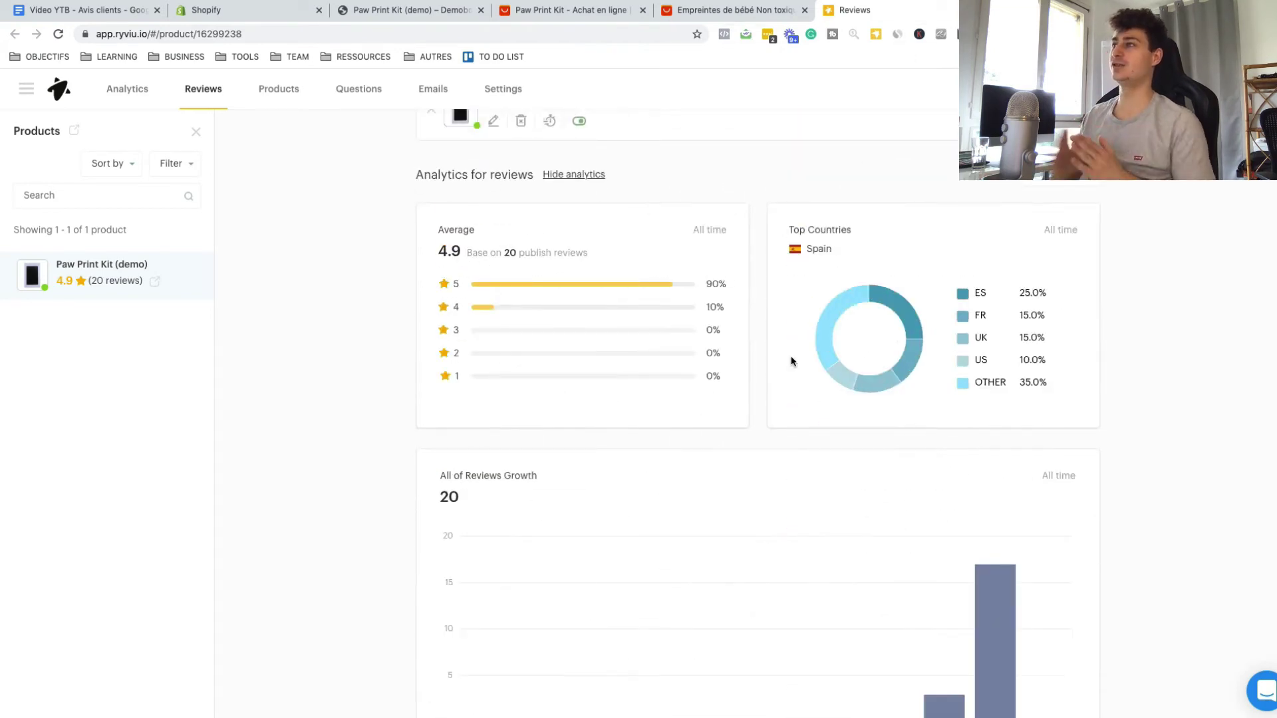
scroll(869, 421, "up", 3)
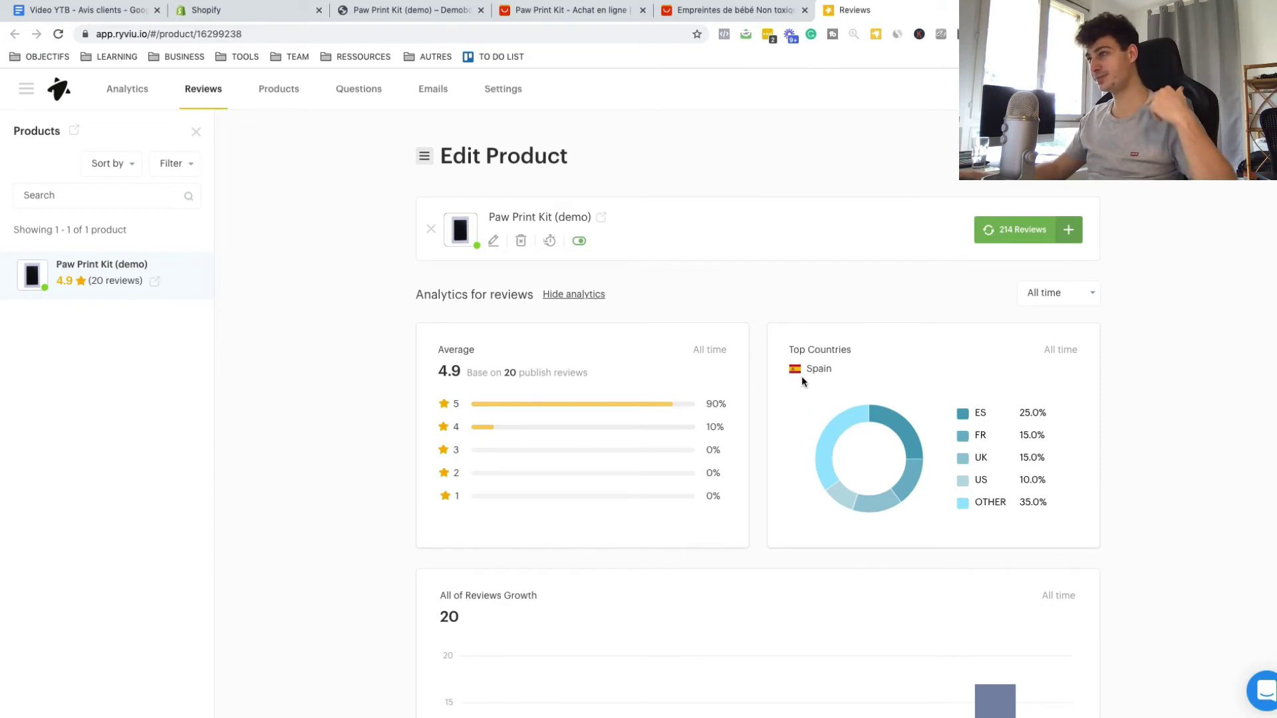
left_click(551, 244)
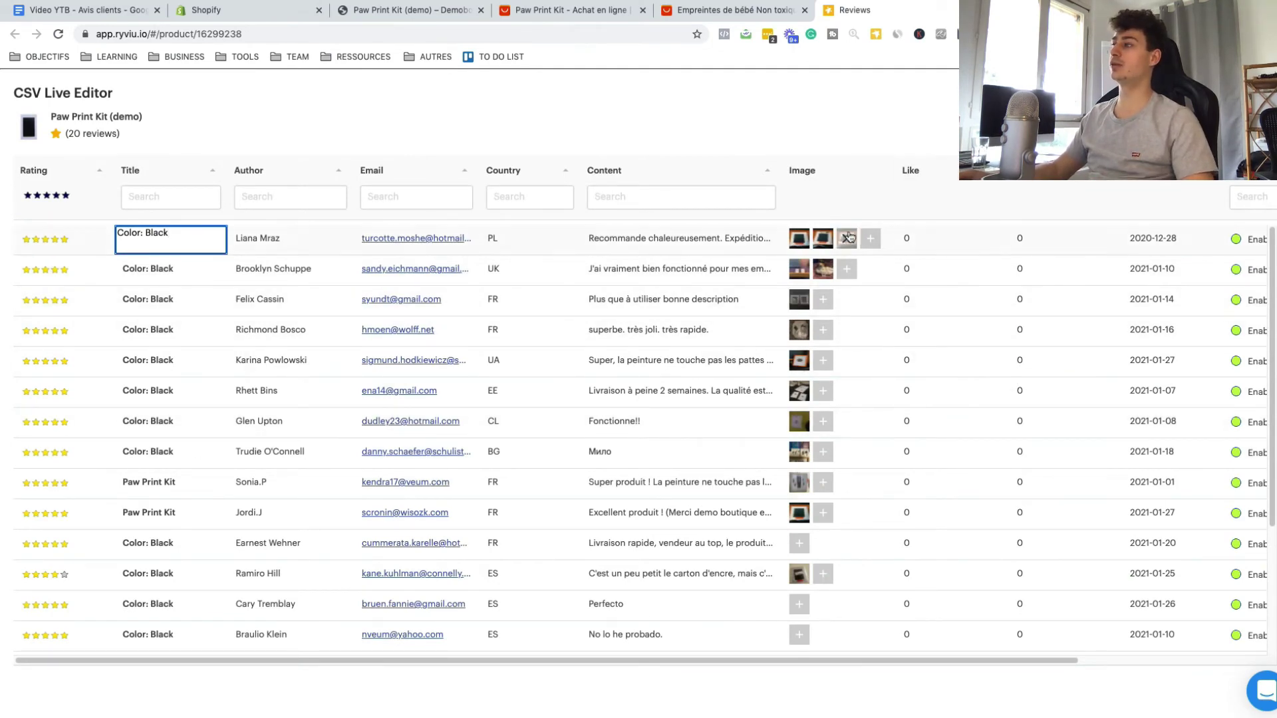
scroll(799, 359, "down", 3)
scroll(798, 412, "up", 3)
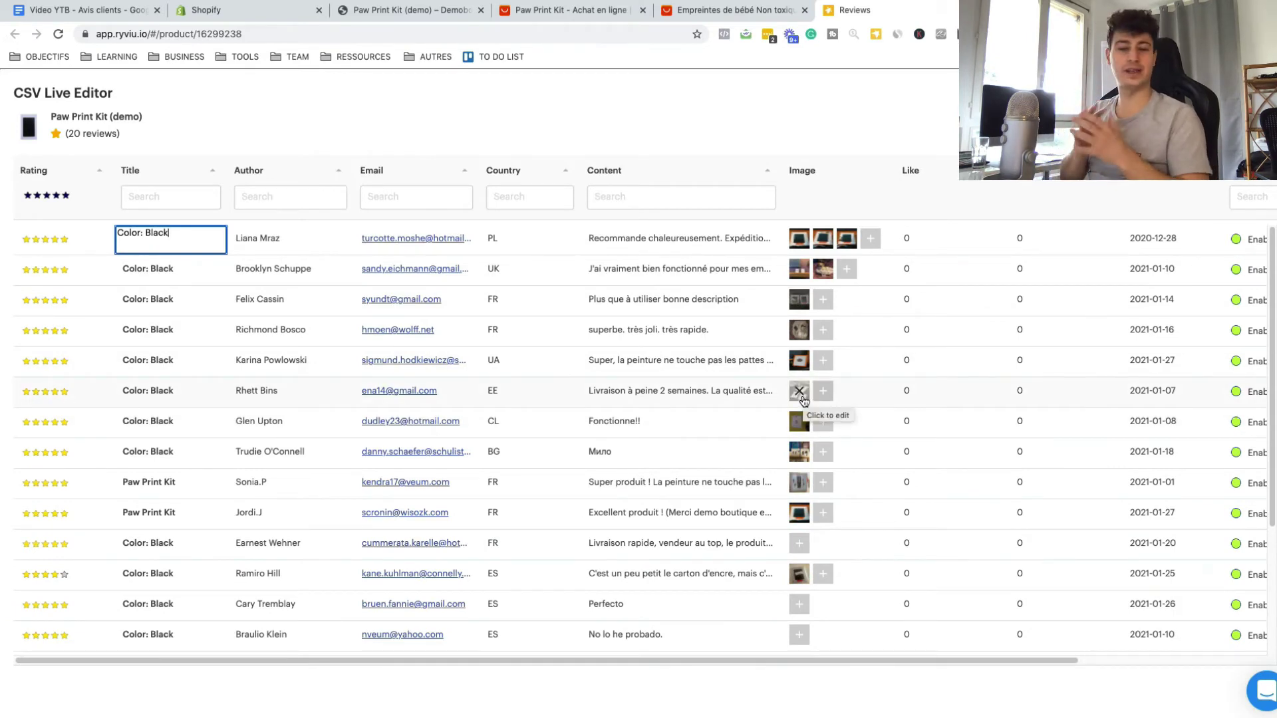
Step: Remove the image from the review with the text "superbe. très joli. très rapide."
left_click(800, 336)
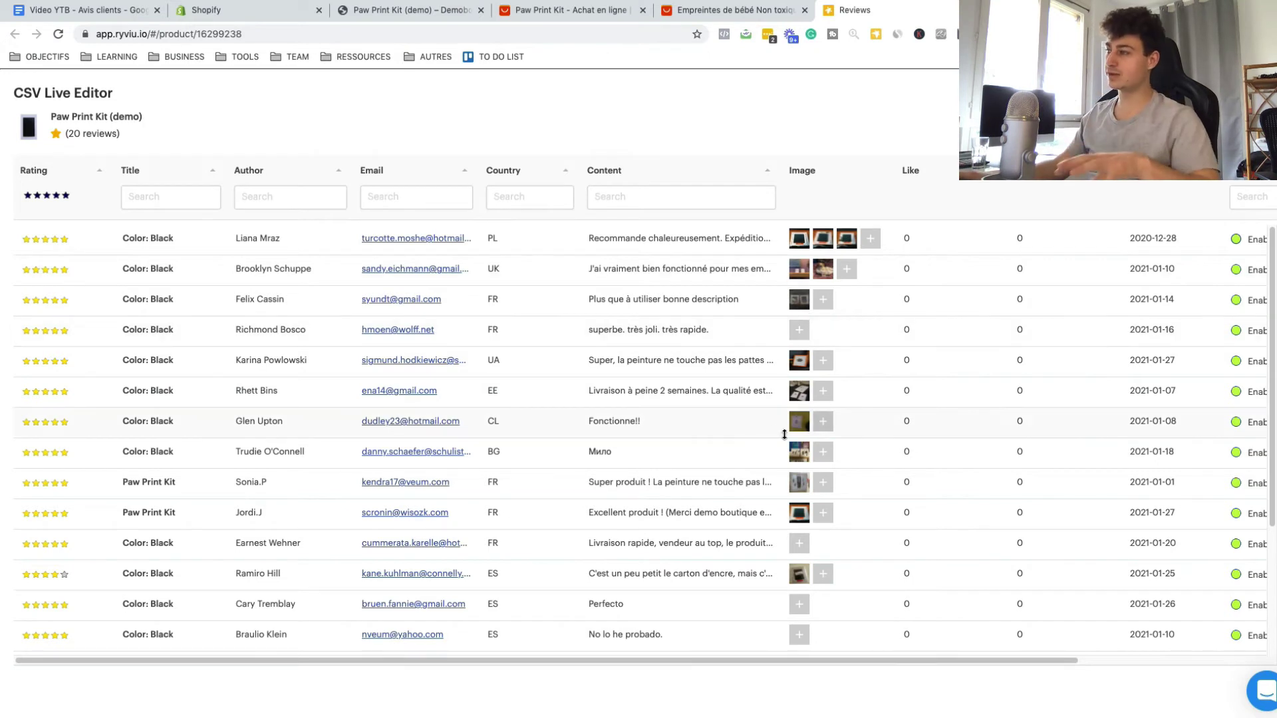
scroll(826, 408, "down", 1)
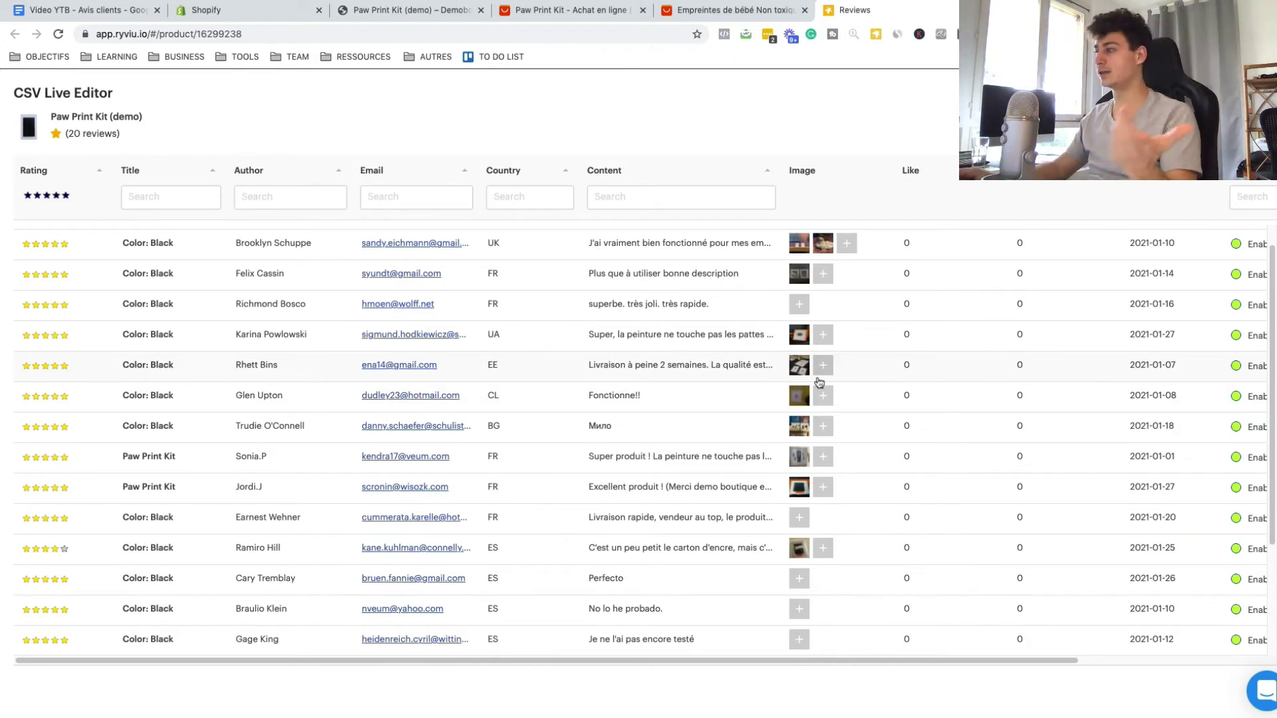
mouse_move(805, 397)
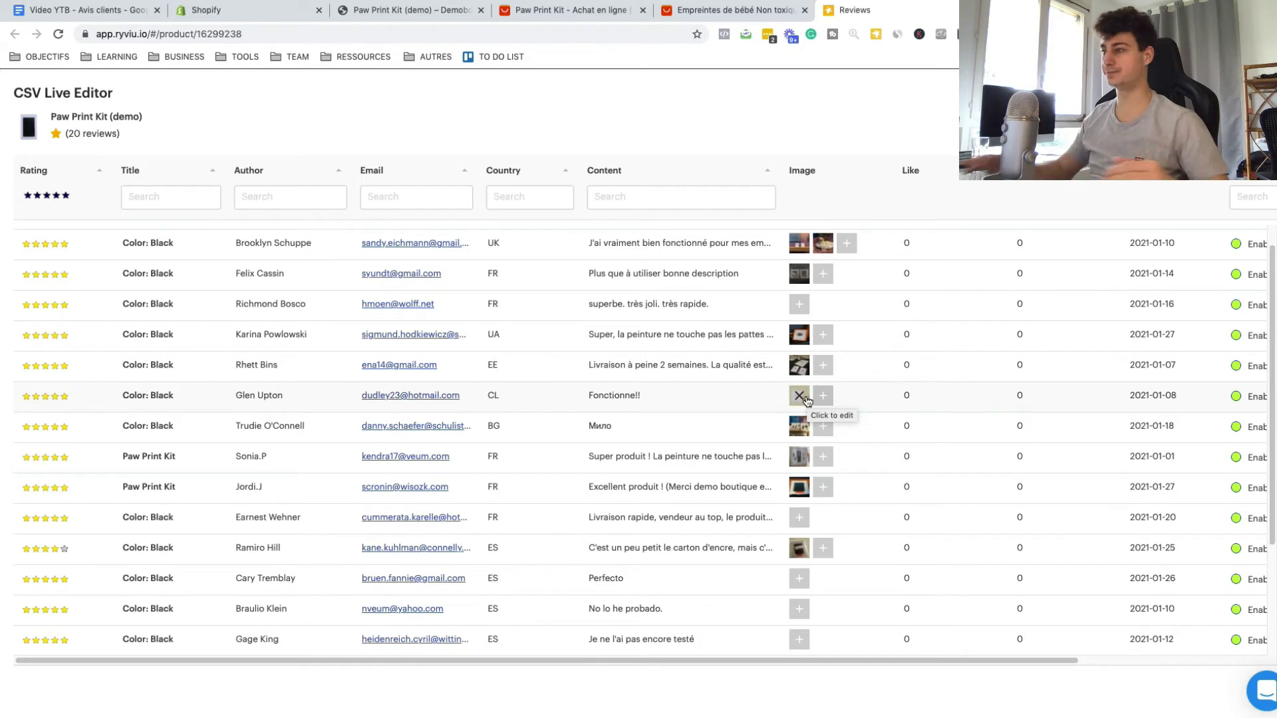
scroll(336, 383, "up", 1)
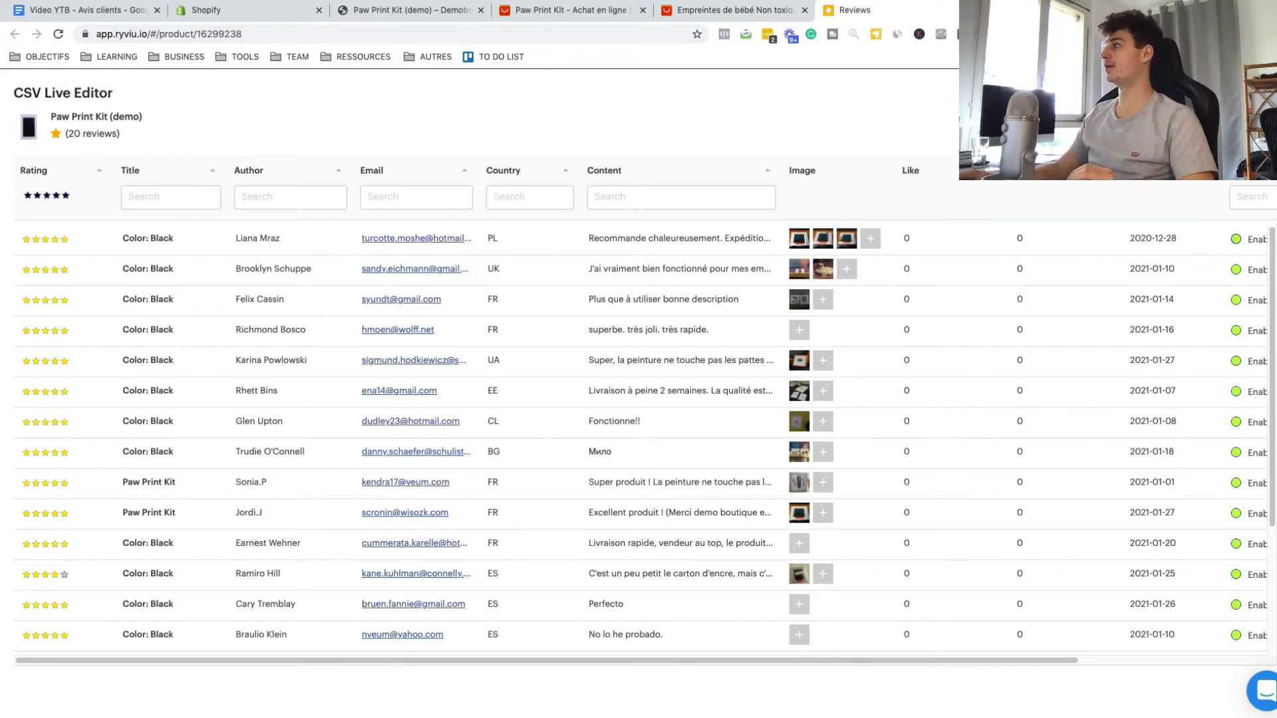
Step: Add 18 blank reviews to the Paw Print Kit (demo) review table
left_click(1131, 123)
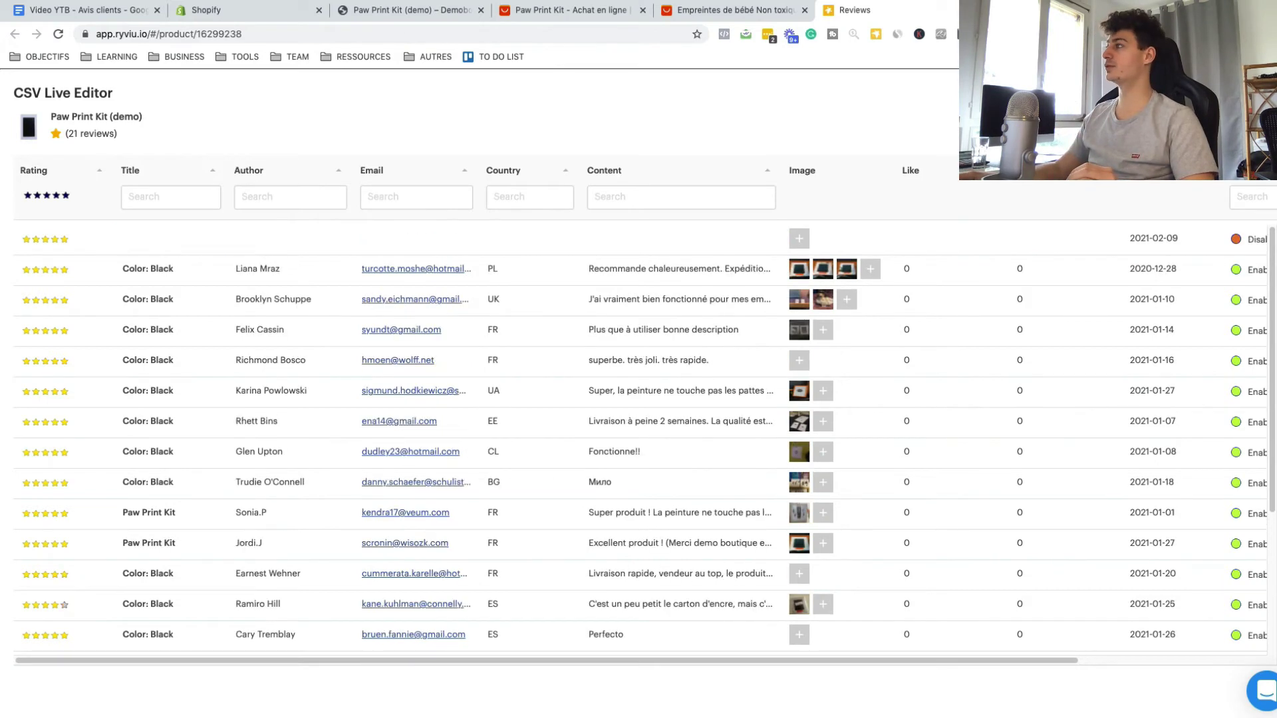
left_click(1131, 123)
left_click(1131, 123)
left_click(1131, 123)
left_click(1130, 123)
left_click(1131, 123)
left_click(1131, 123)
left_click(1131, 123)
left_click(1130, 123)
left_click(1131, 123)
left_click(1130, 123)
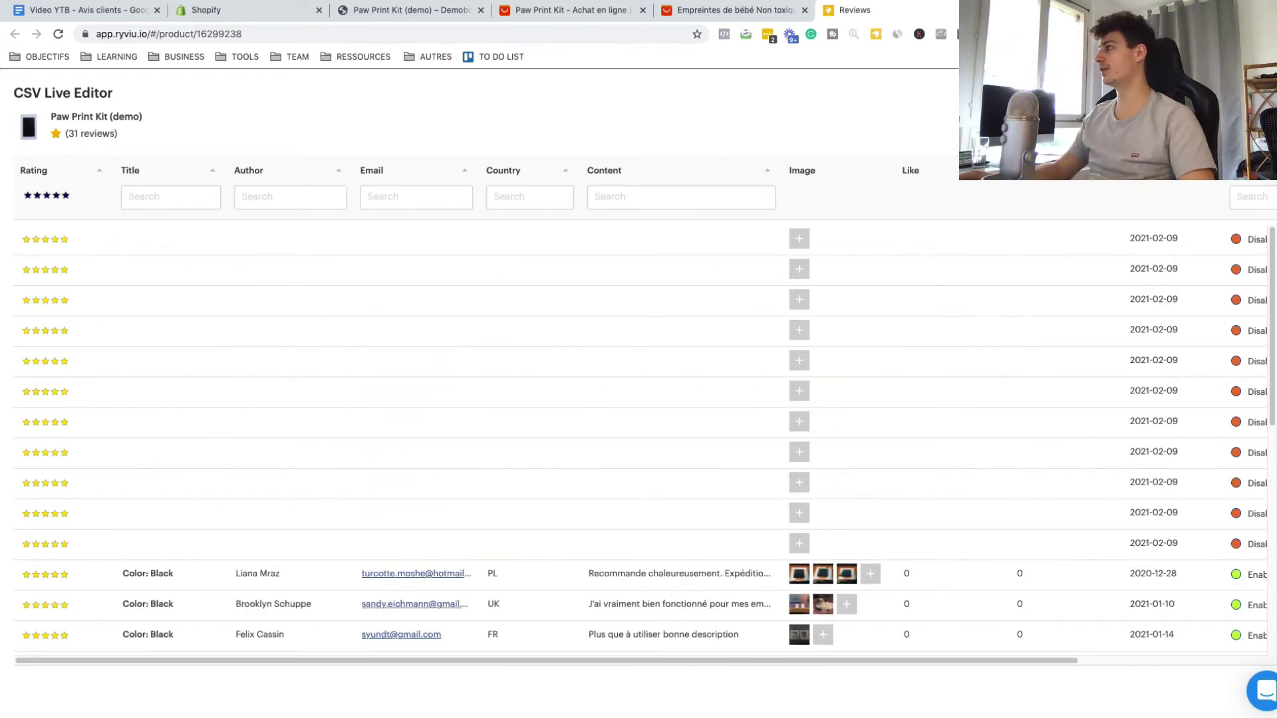
left_click(1130, 123)
left_click(1130, 123)
left_click(1130, 123)
left_click(1130, 123)
left_click(1131, 123)
left_click(1131, 123)
left_click(1131, 123)
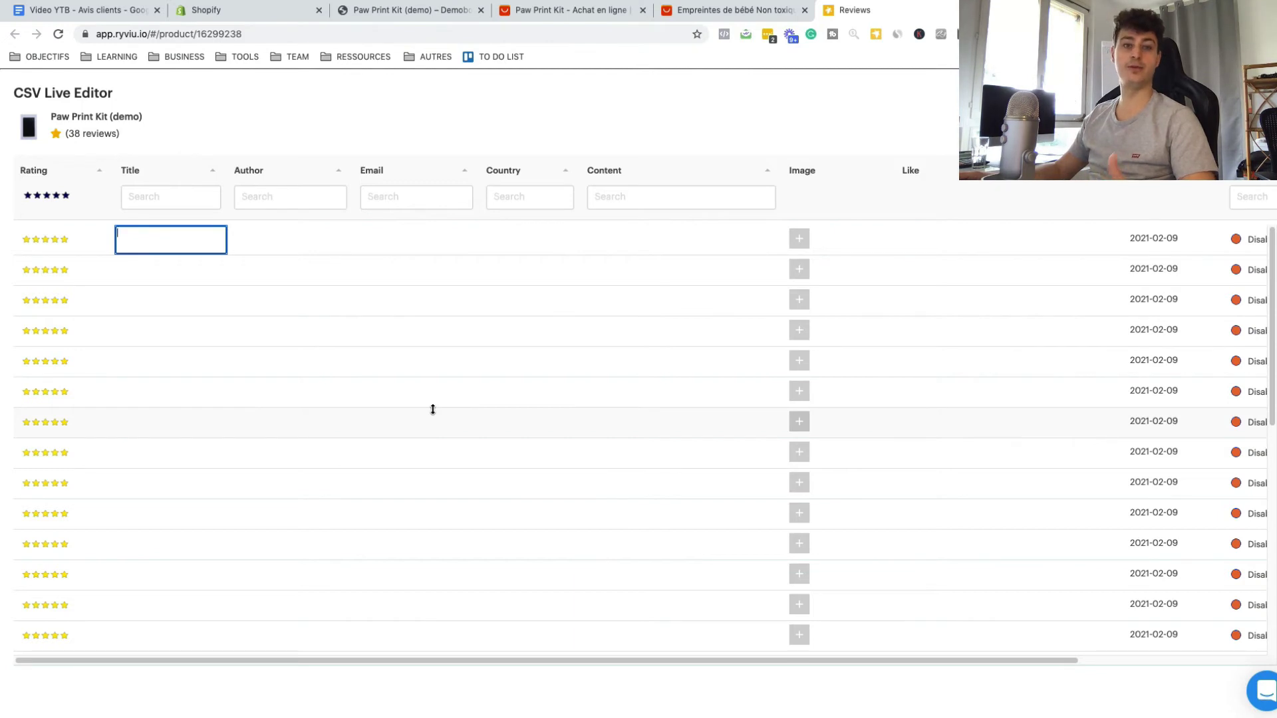
Step: Copy the title "Paw Print Kit" from the "Super produit !" review into the titles of the "Мило" and "Fonctionne!!" reviews
scroll(431, 411, "down", 3)
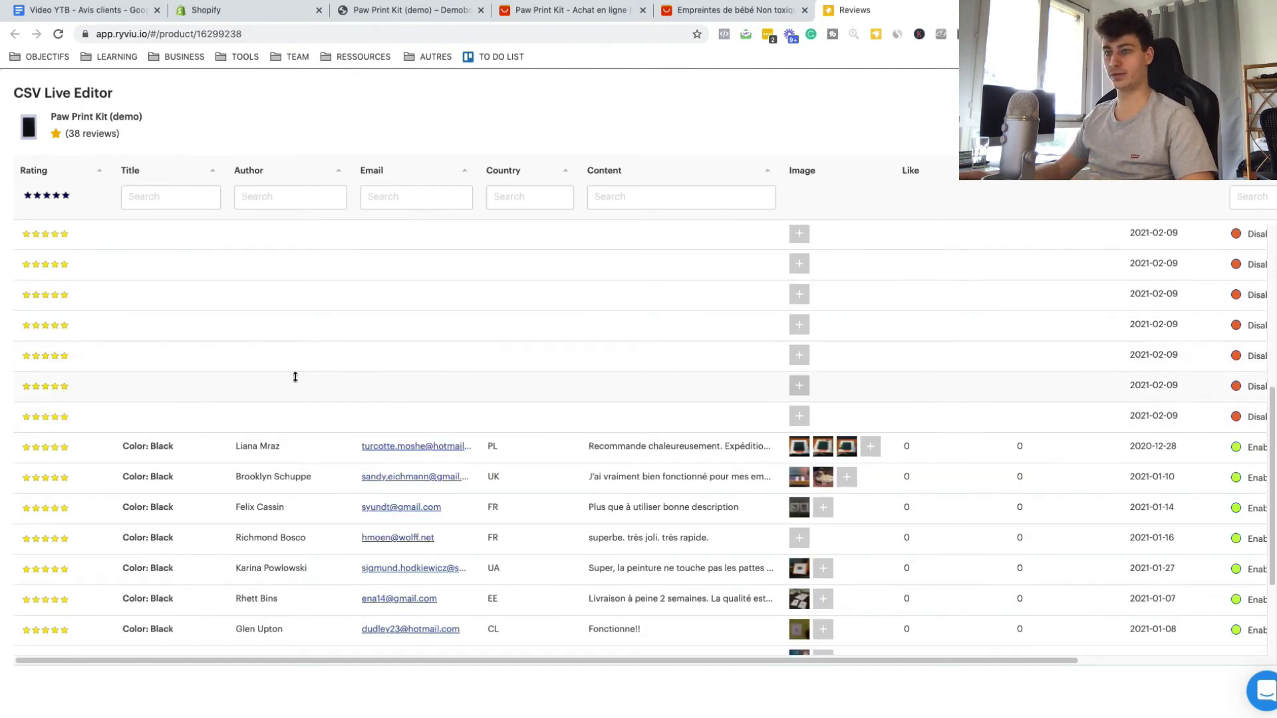
left_click(155, 422)
scroll(169, 429, "down", 2)
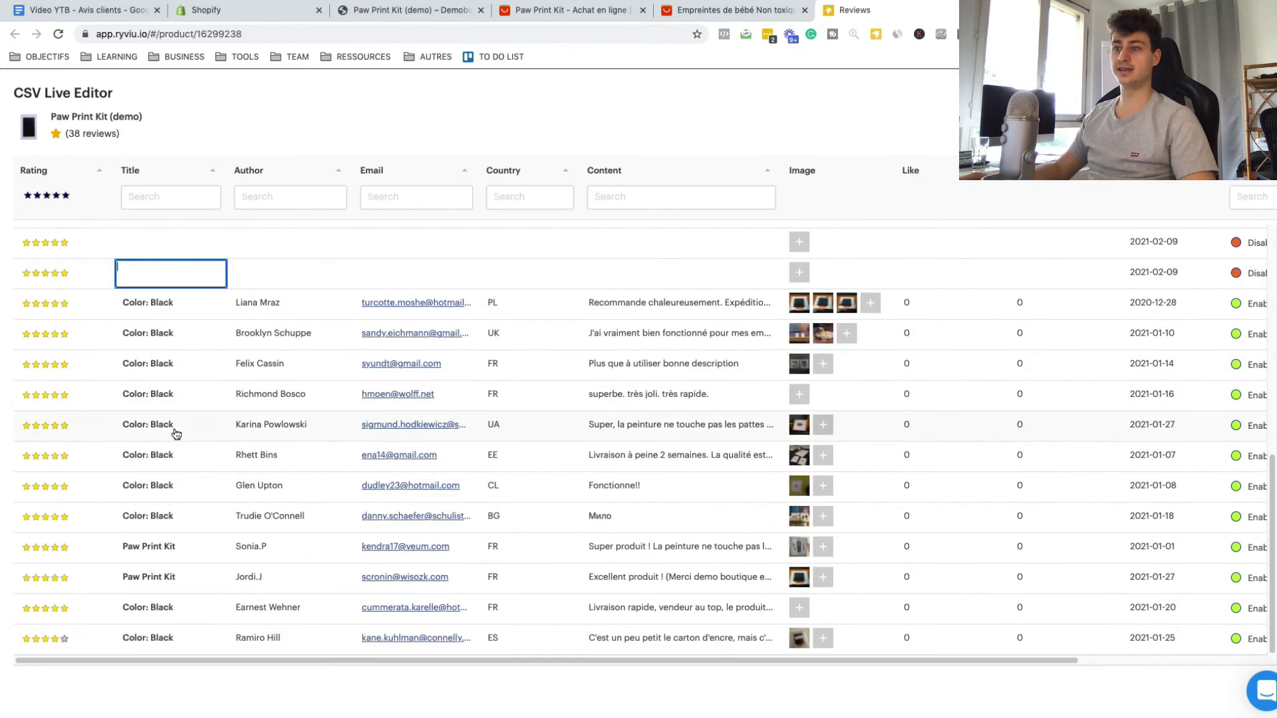
left_click(143, 550)
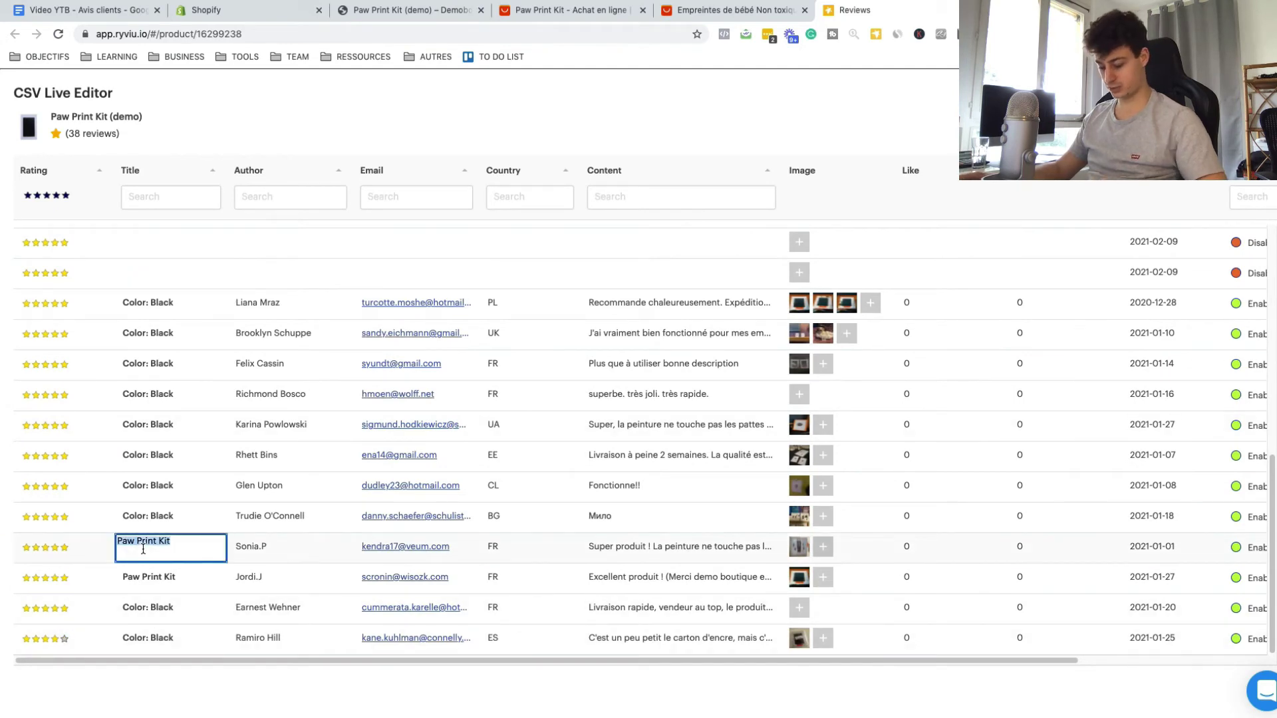
key("ctrl+c")
left_click(143, 516)
key("ctrl+v")
key("Return")
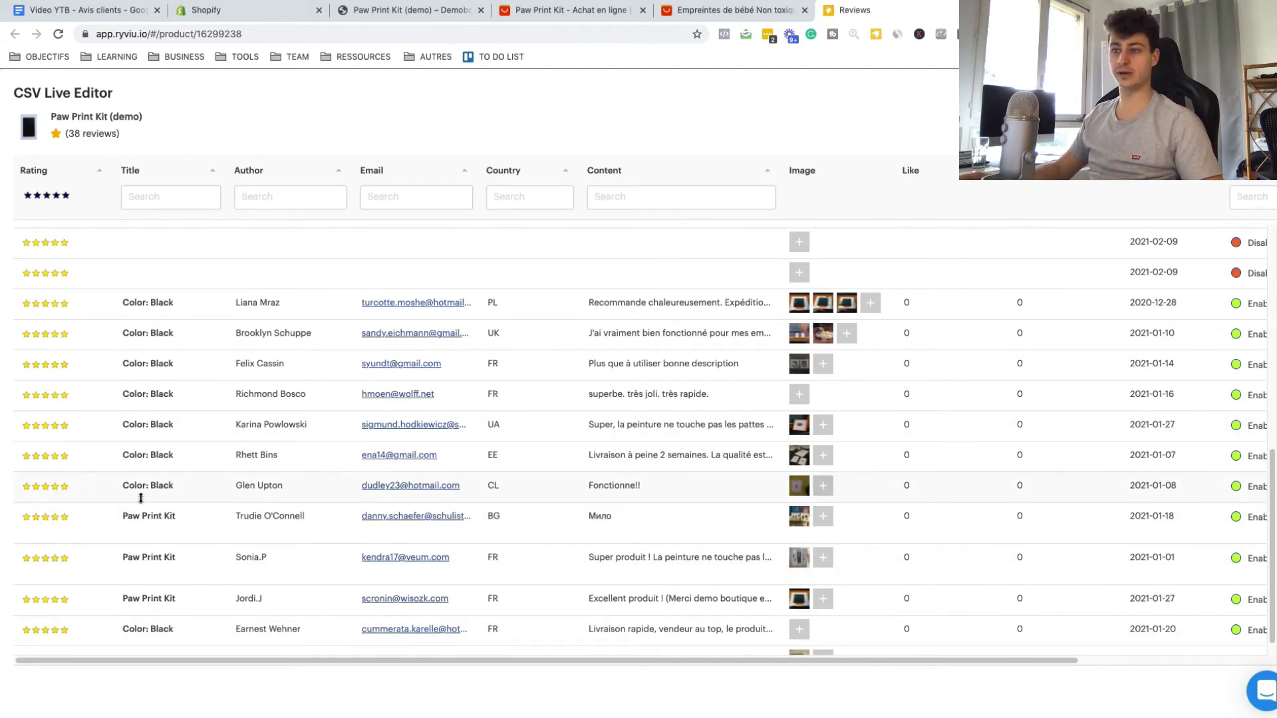
left_click(139, 488)
key("ctrl+v")
key("Return")
left_click(136, 459)
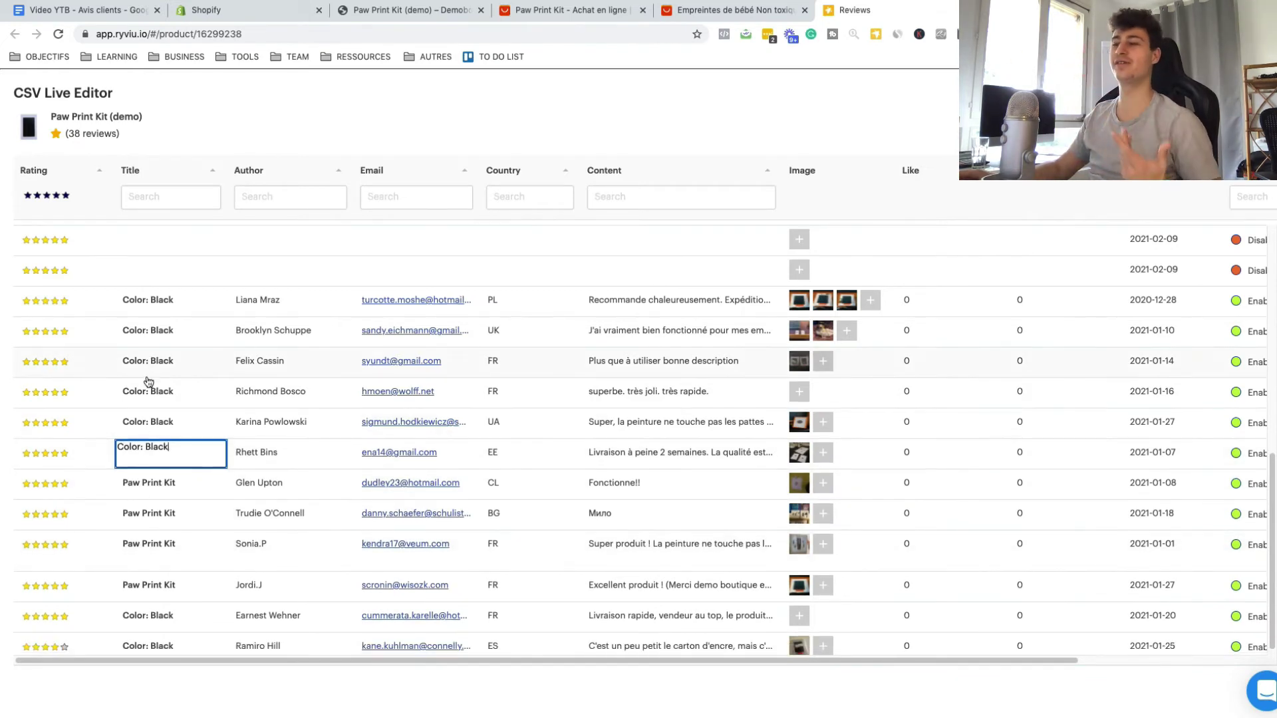
Step: Fill in the title "Paw Print Kit" for the three lowest blank reviews, just above the imported ones
scroll(148, 376, "up", 4)
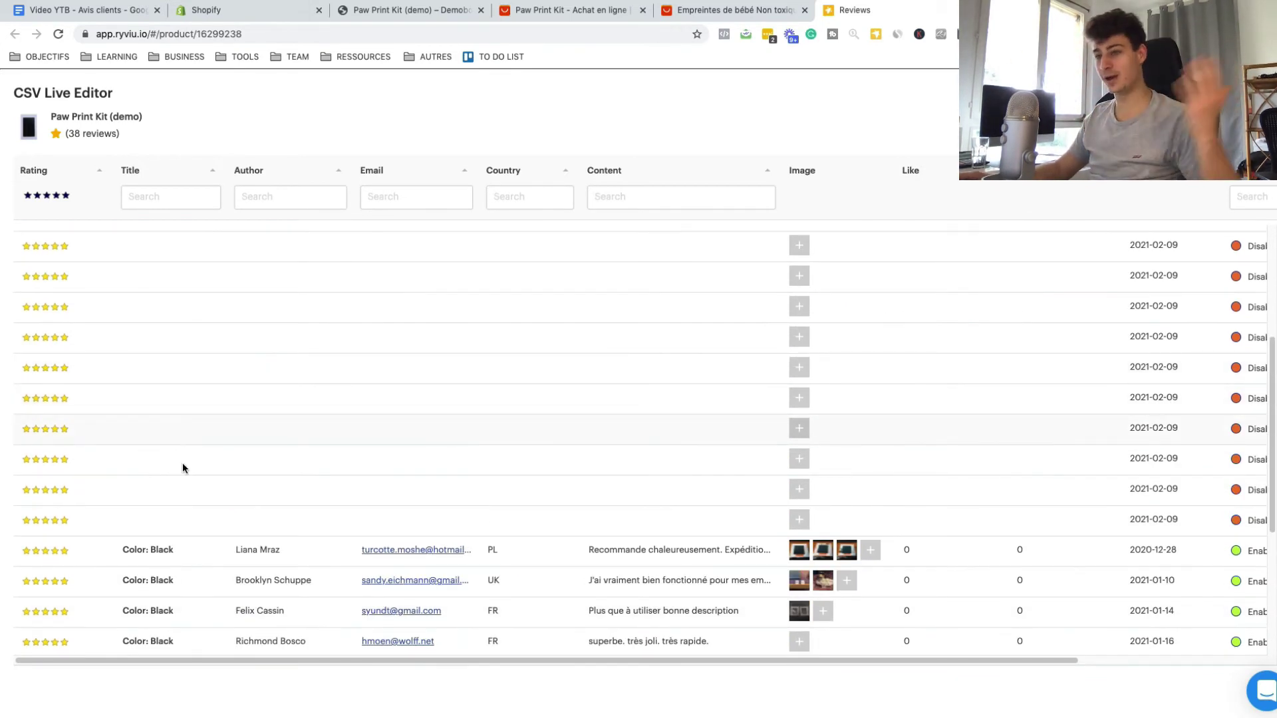
left_click(160, 524)
key("ctrl+v")
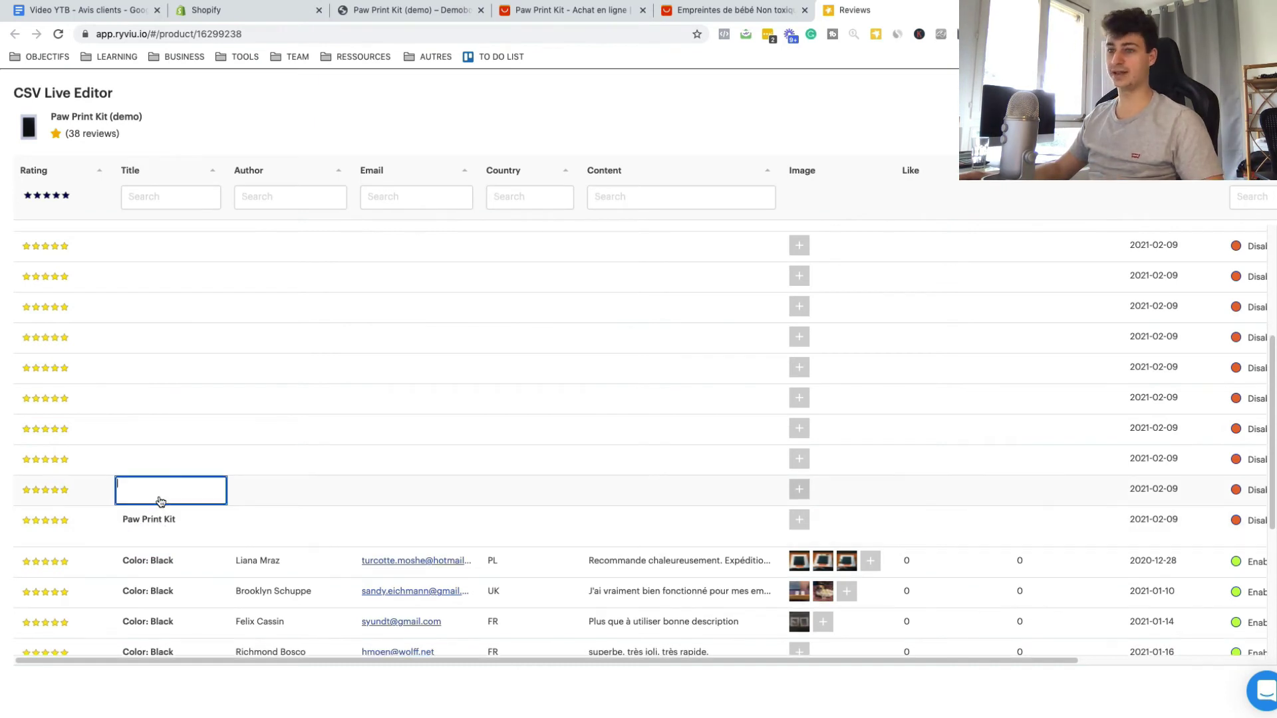
left_click(157, 498)
key("ctrl+v")
left_click(157, 459)
key("ctrl+v")
left_click(163, 426)
Step: Set the country of the lowest new review to France, leaving its author and email fields empty
left_click(261, 529)
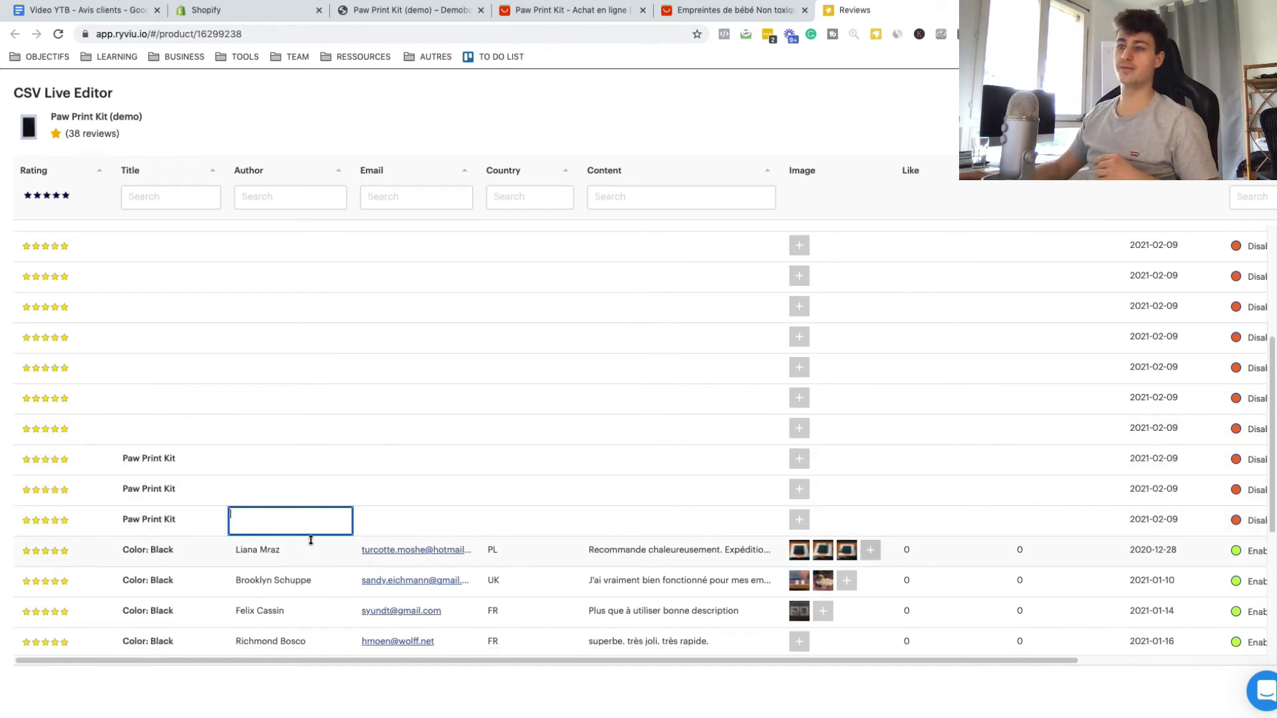
scroll(270, 546, "down", 2)
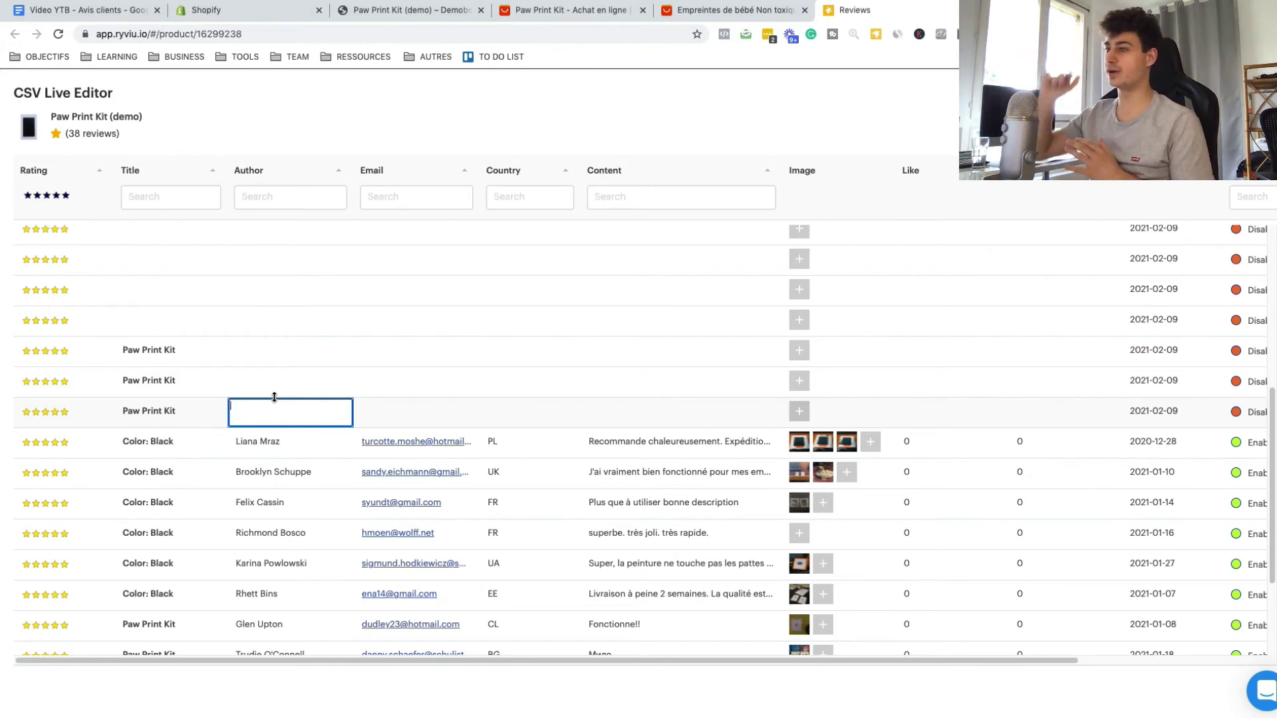
left_click(427, 421)
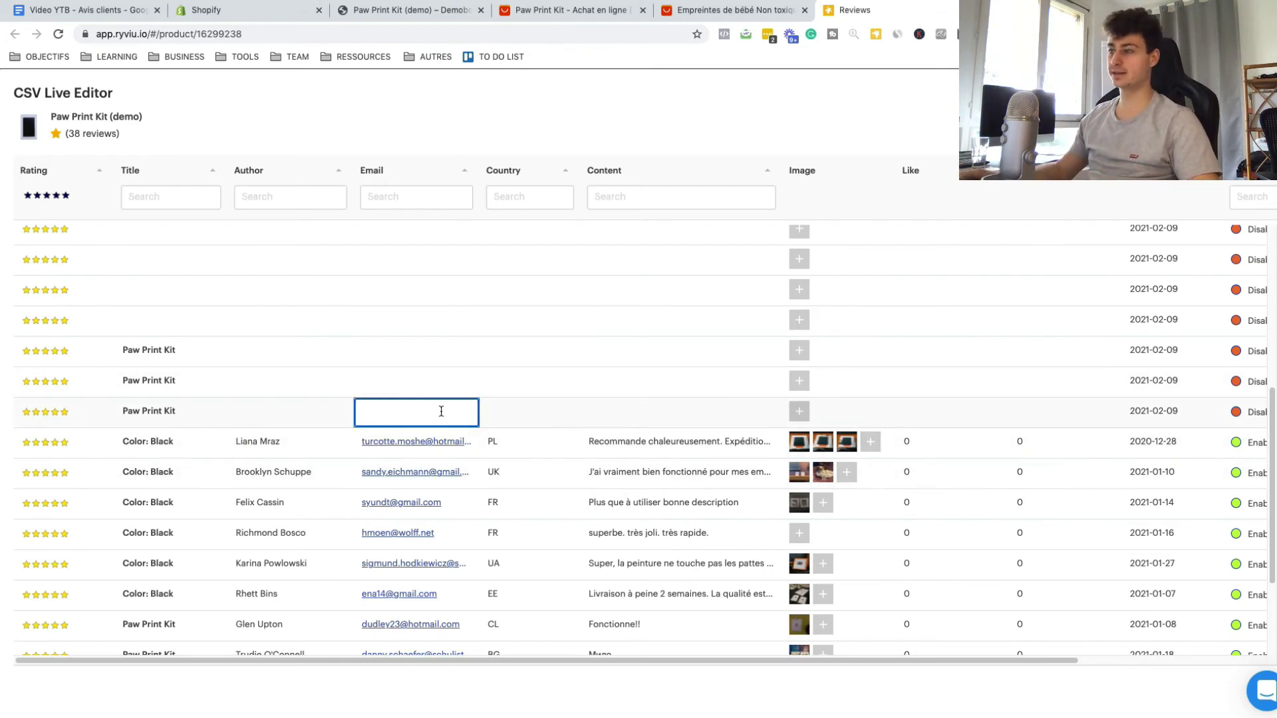
left_click(521, 411)
type("fr")
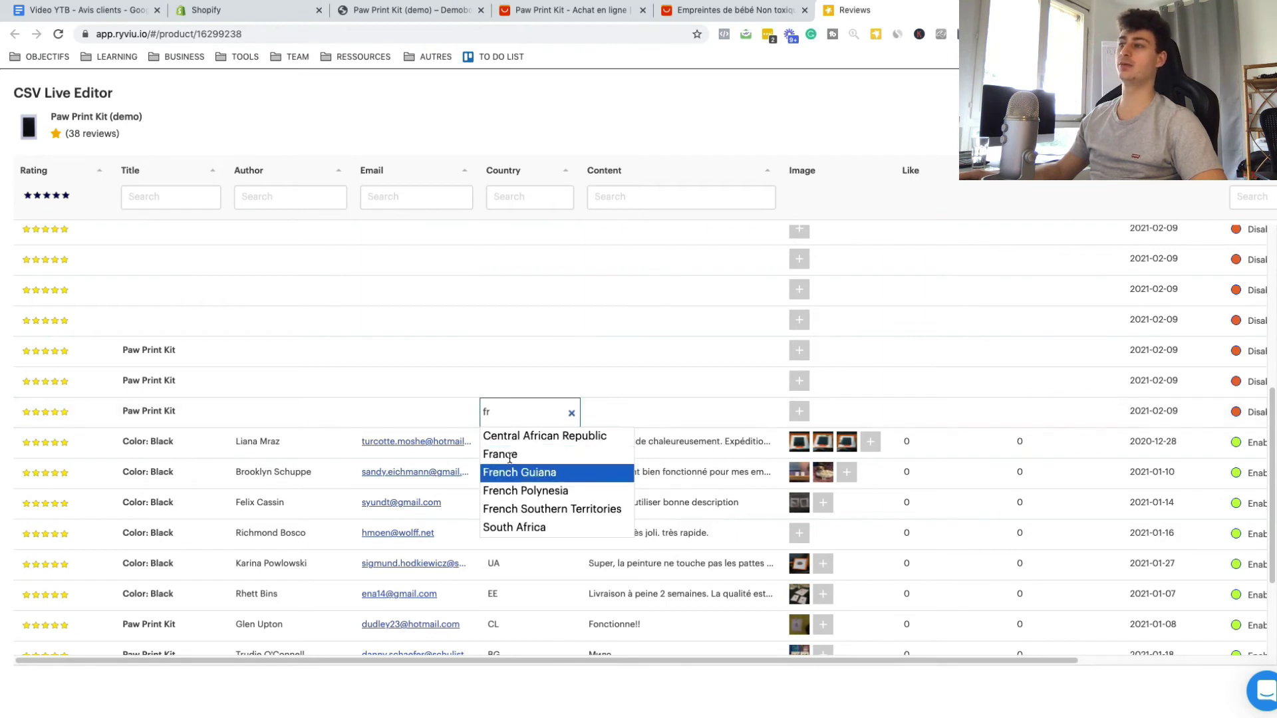
key("Return")
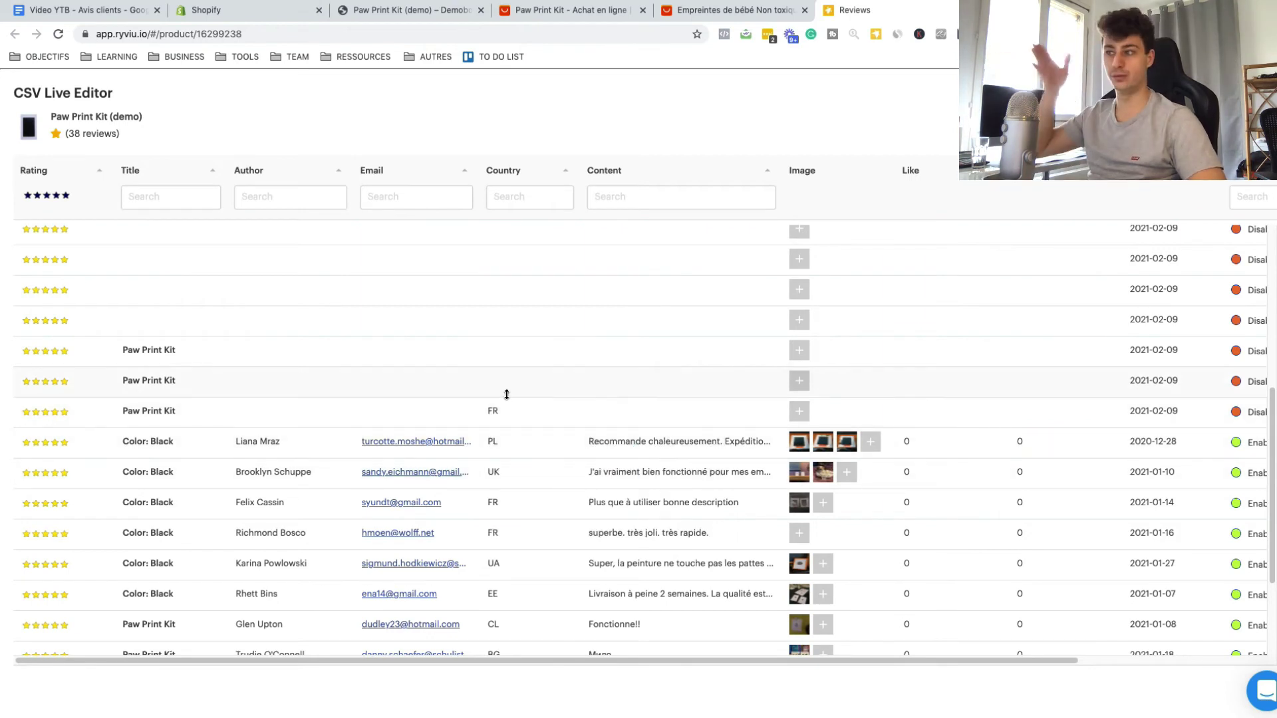
Step: Set the country to France for the other two new "Paw Print Kit" reviews, directly above the one already set
left_click(505, 386)
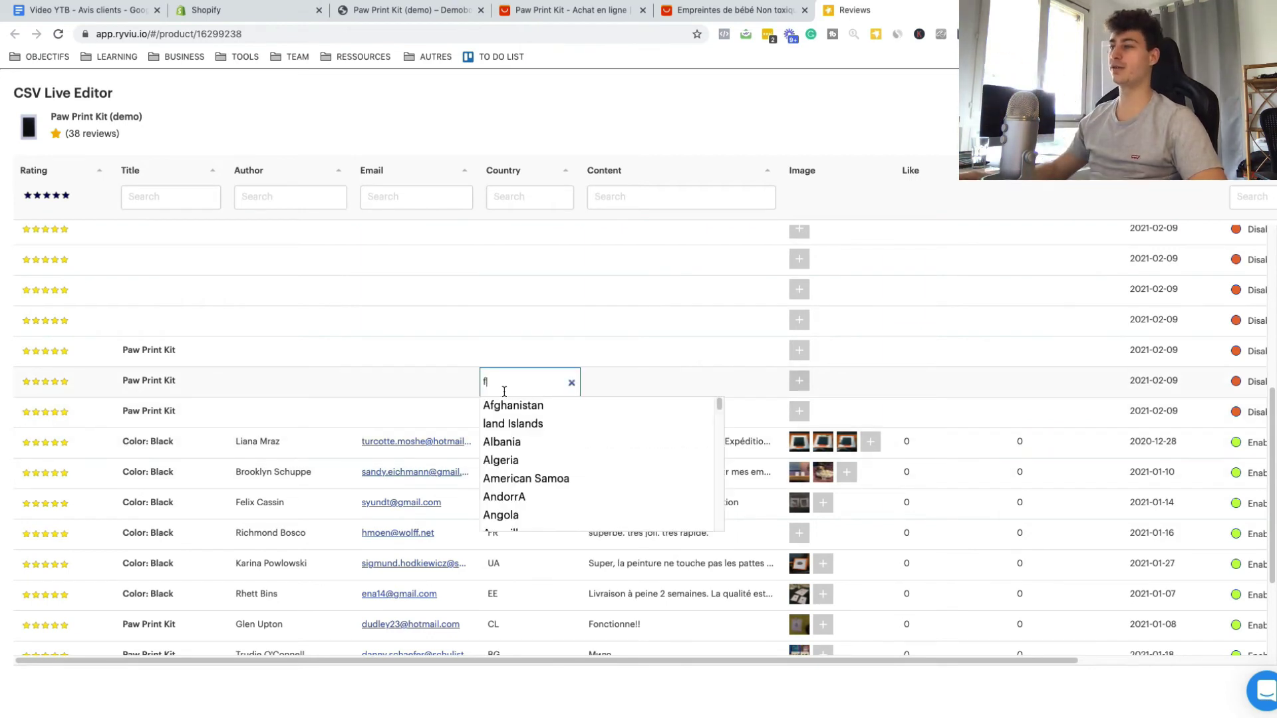
type("fr")
key("Return")
left_click(504, 358)
type("fr")
key("Return")
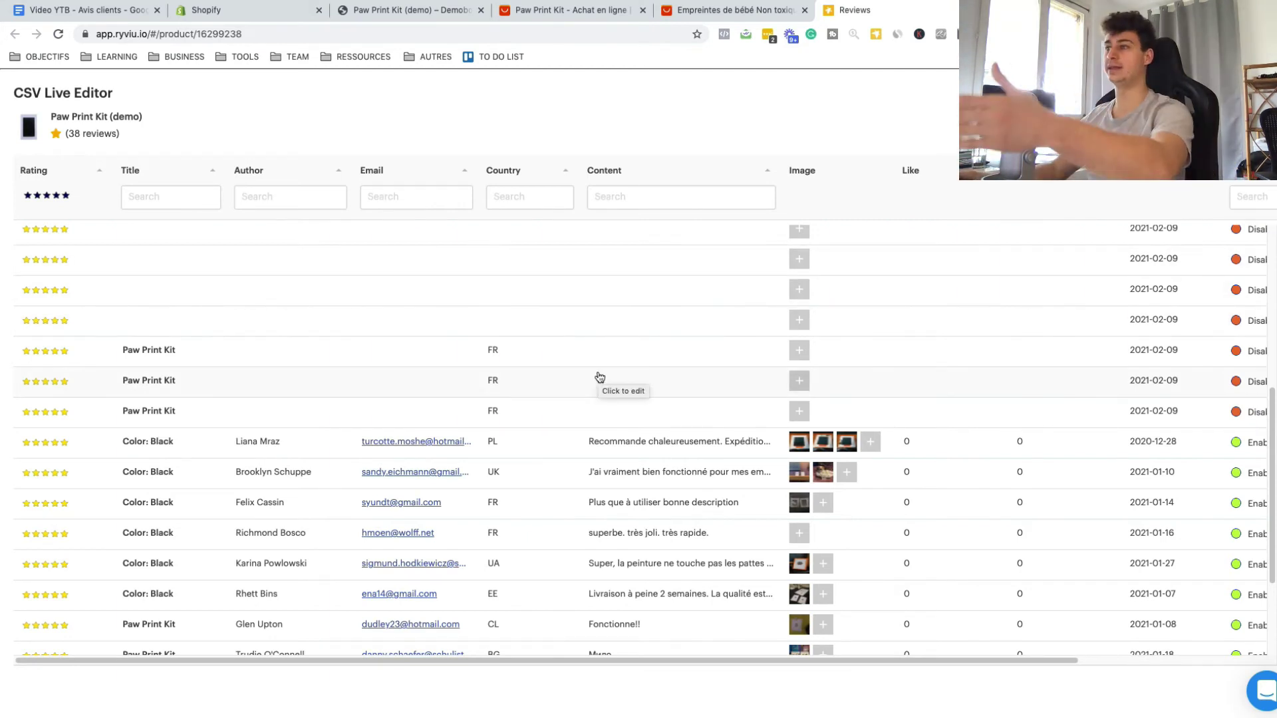
Step: Consult the sample customer review texts in the Google Docs document, leaving the content of the blank reviews empty
scroll(650, 283, "up", 4)
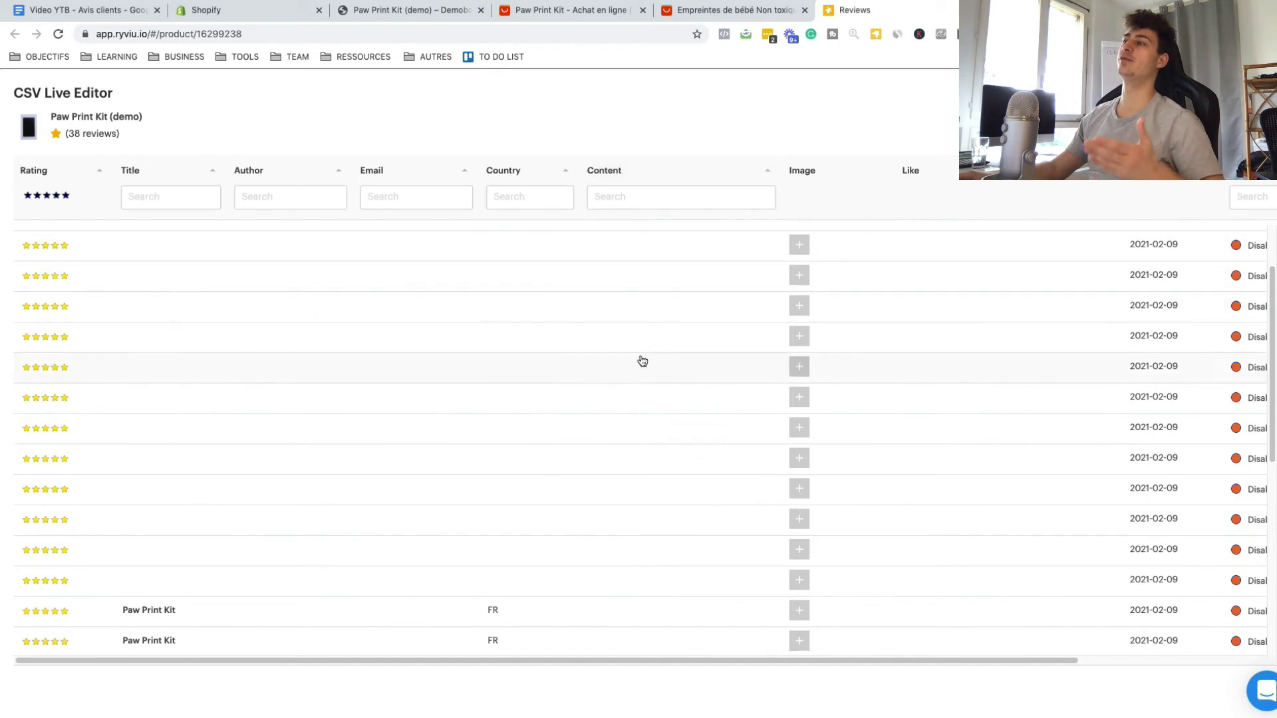
left_click(641, 246)
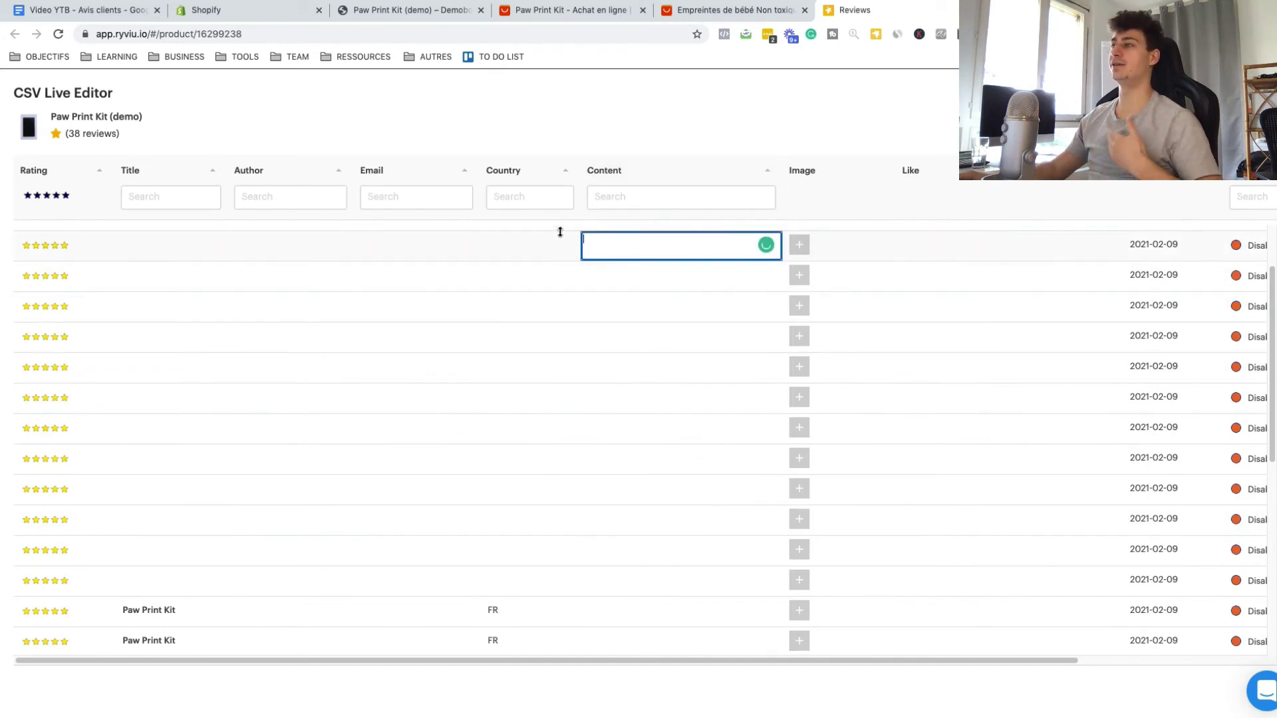
left_click(85, 12)
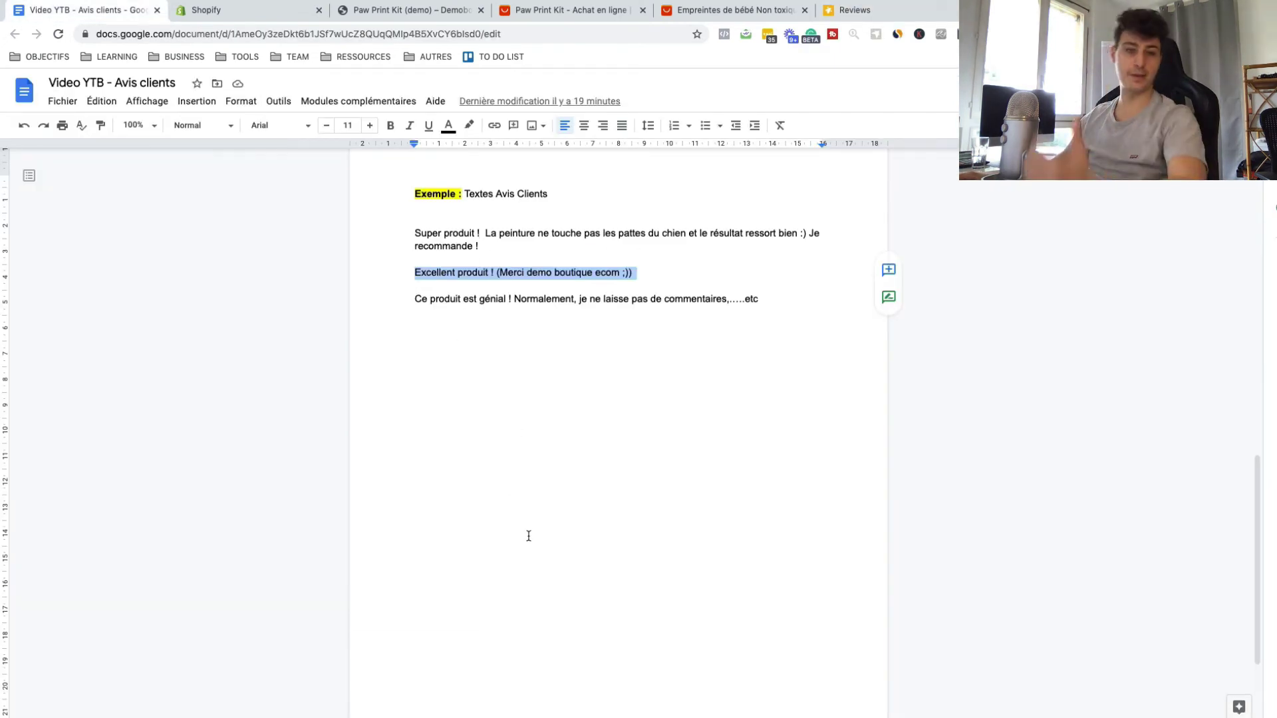
key("ctrl+shift+Tab")
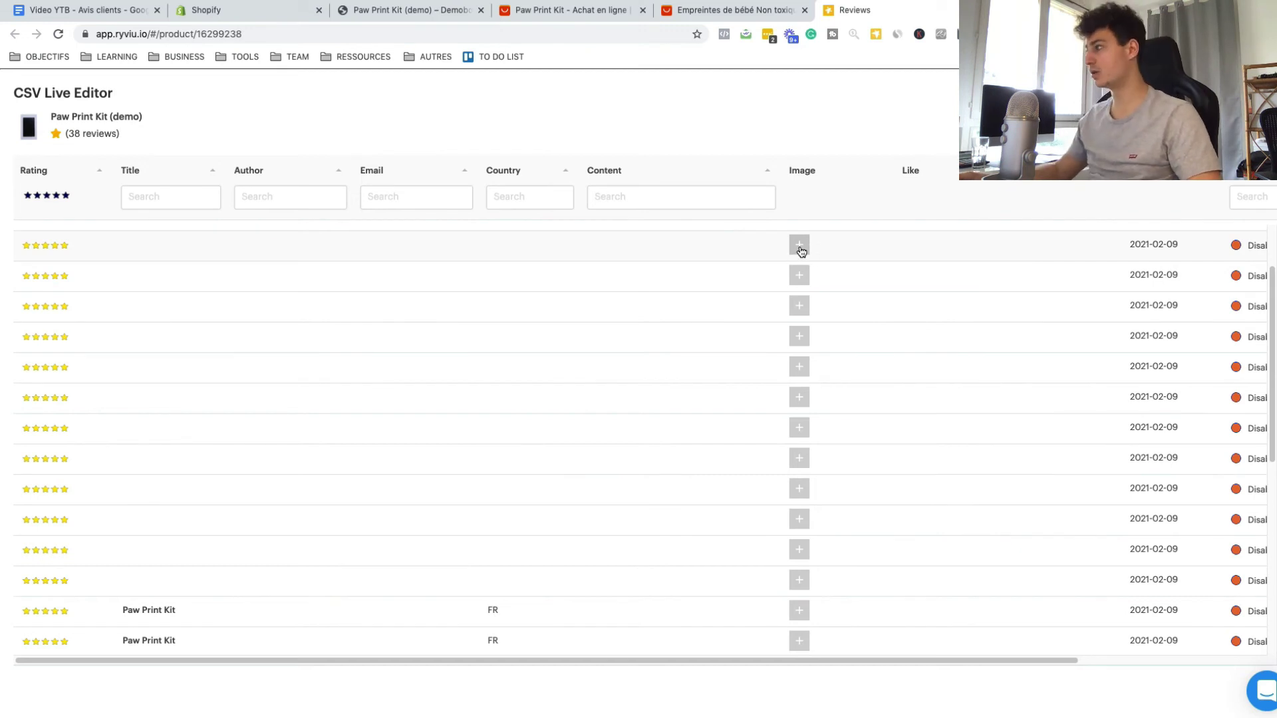
Step: Change the status of the first, second, third and fifth blank reviews in the table to Enable
scroll(1243, 280, "right", 2)
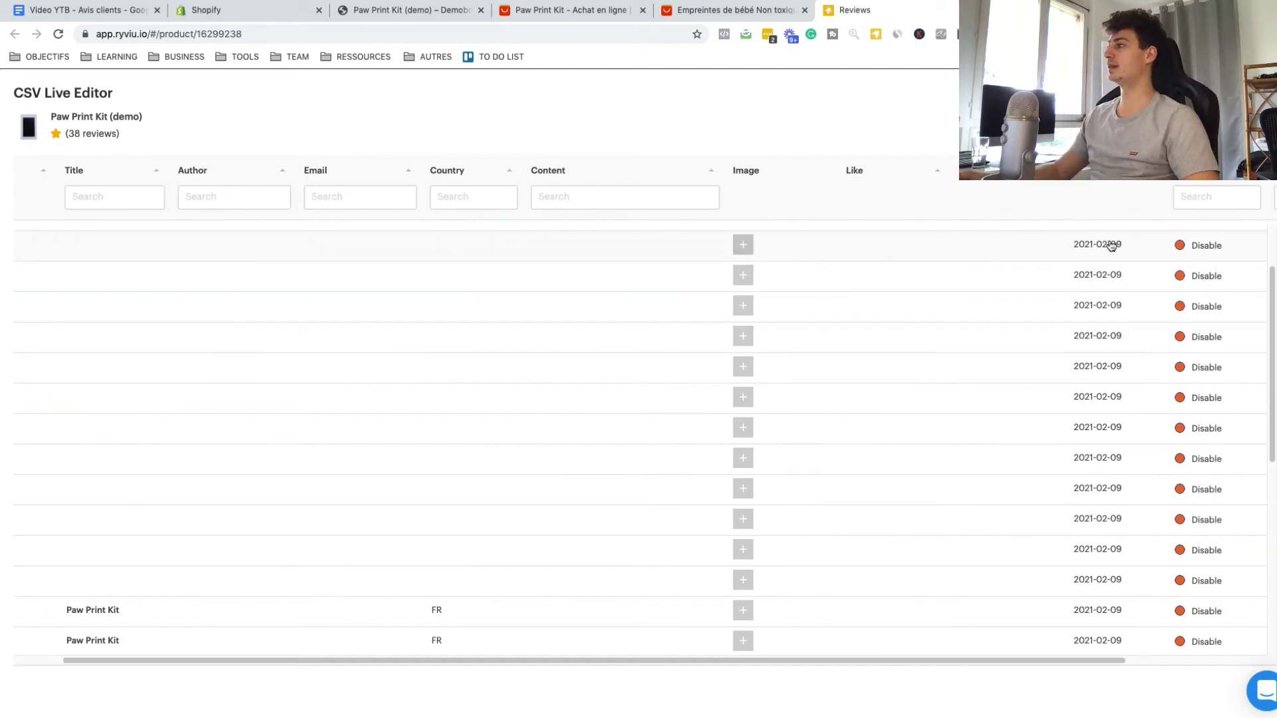
scroll(1106, 322, "down", 2)
scroll(1091, 427, "up", 3)
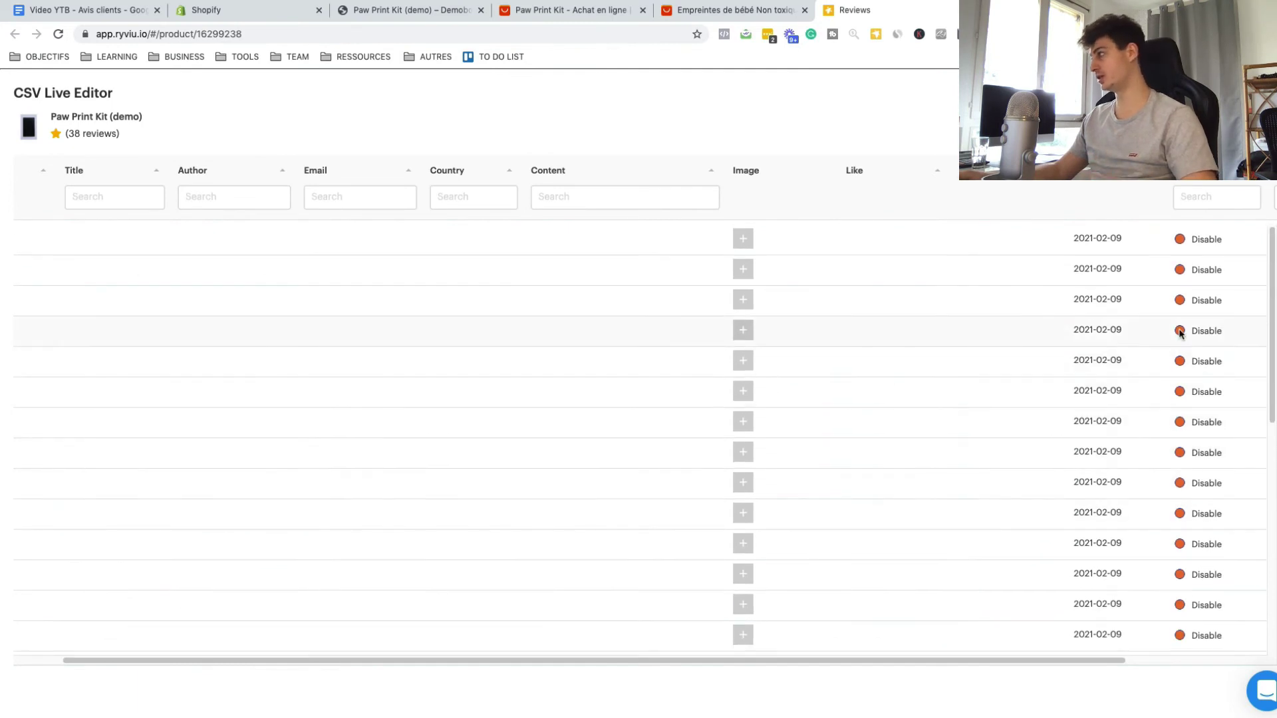
left_click(1197, 241)
left_click(1189, 263)
left_click(1202, 269)
left_click(1189, 294)
left_click(1206, 298)
left_click(1189, 323)
left_click(1205, 351)
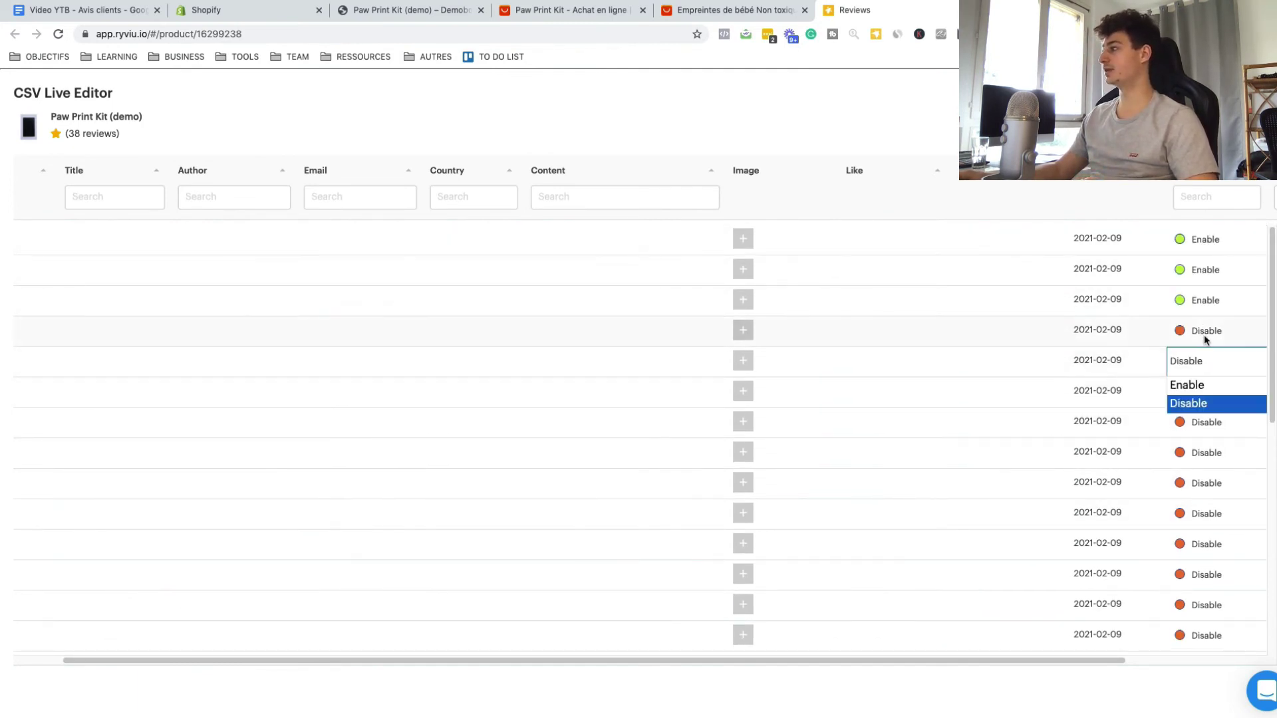
left_click(1189, 385)
left_click(1207, 353)
left_click(1203, 383)
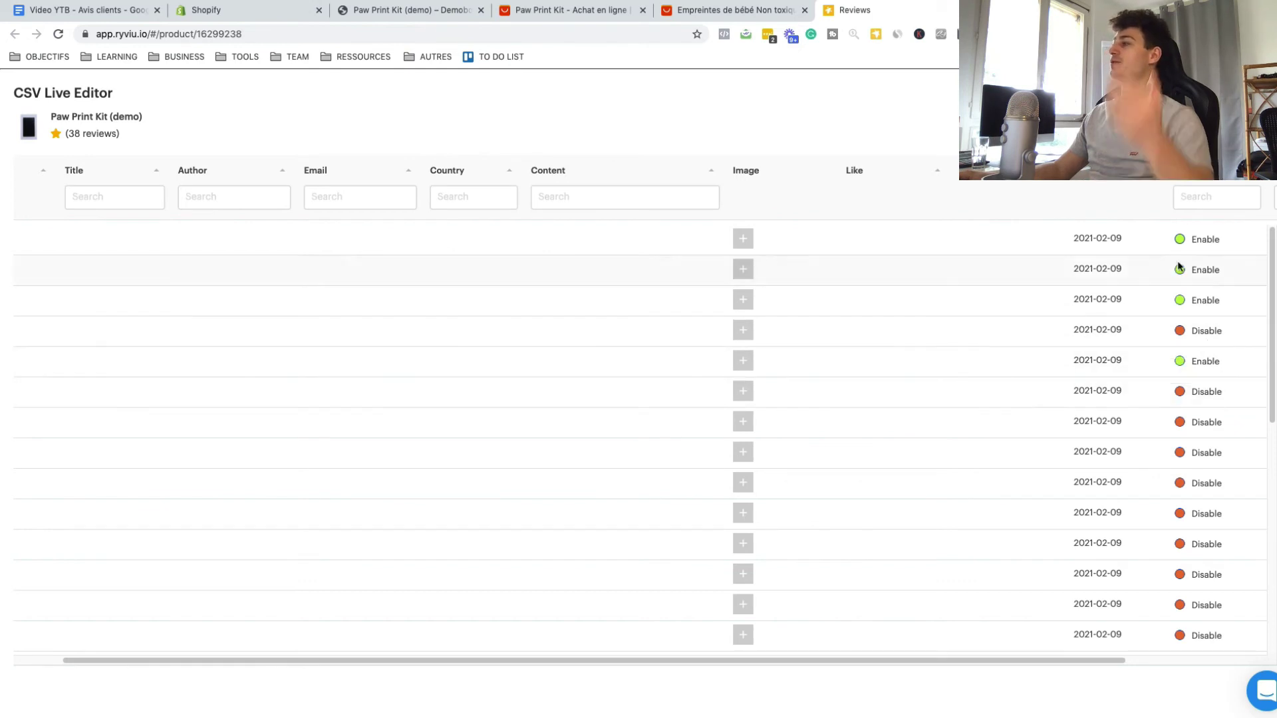
Step: Look over the review table, and close the CSV Live Editor and both AliExpress product pages
scroll(1137, 564, "down", 3)
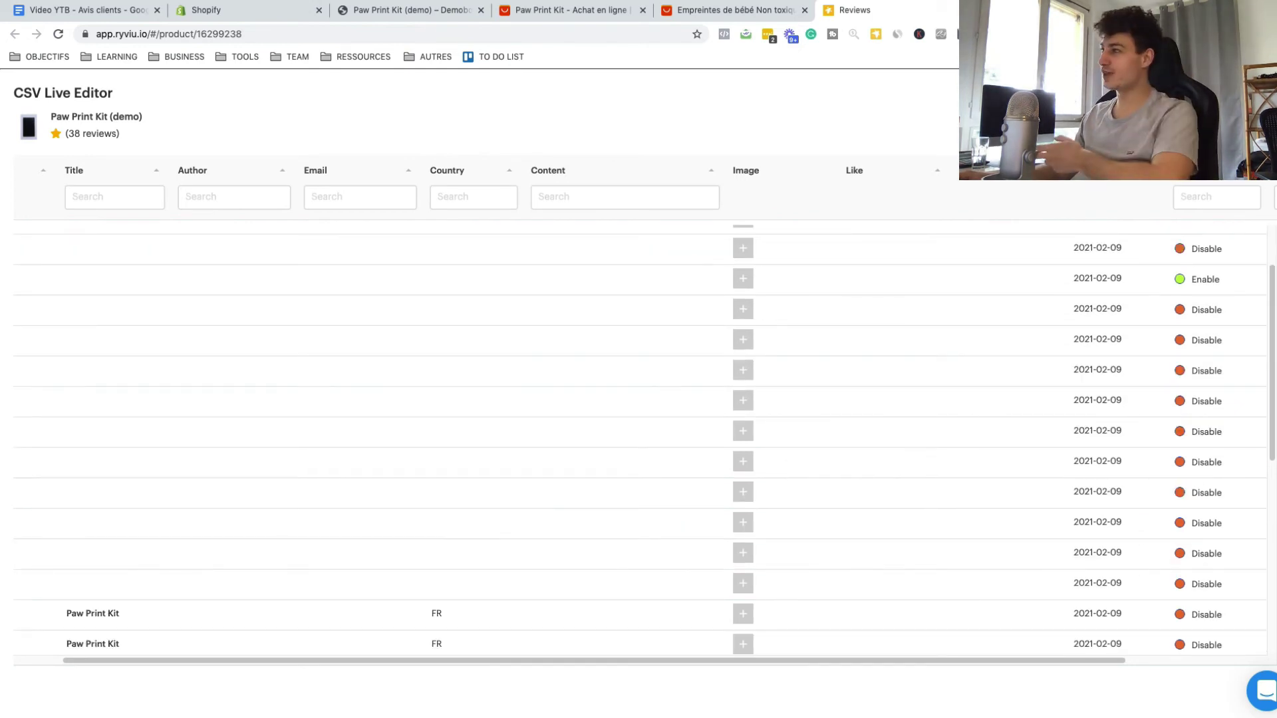
scroll(552, 416, "down", 6)
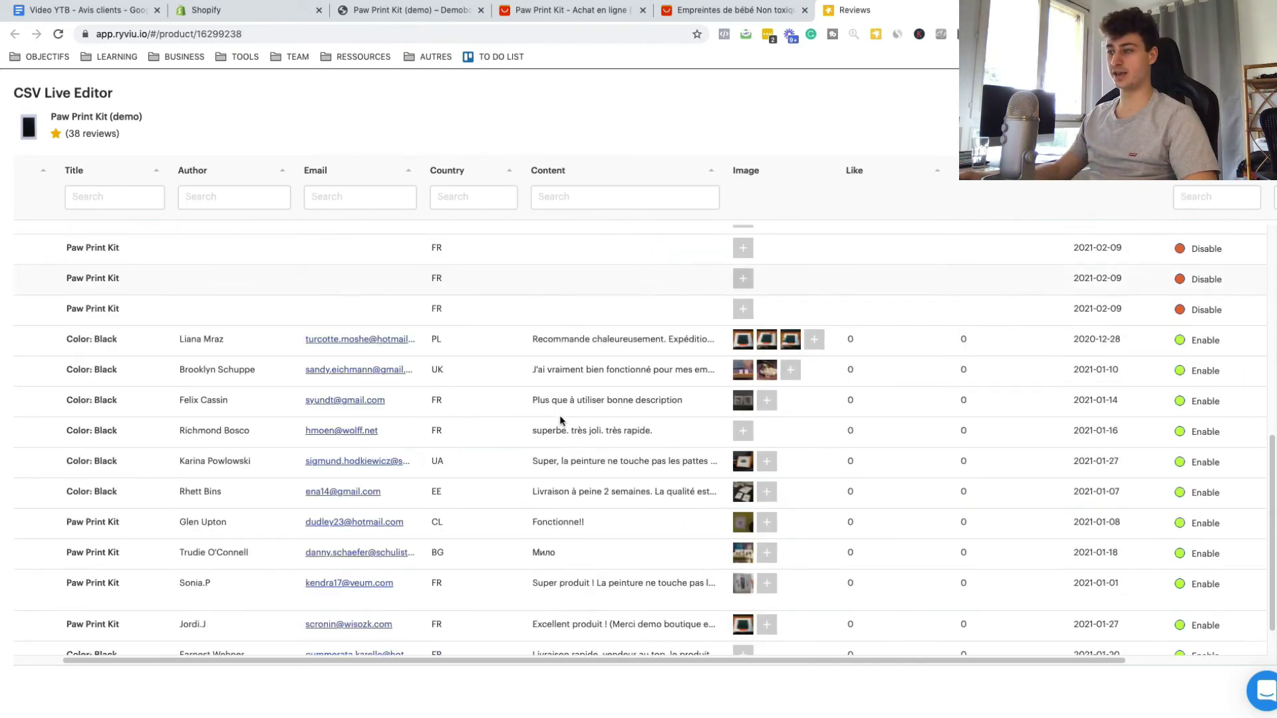
scroll(552, 416, "up", 7)
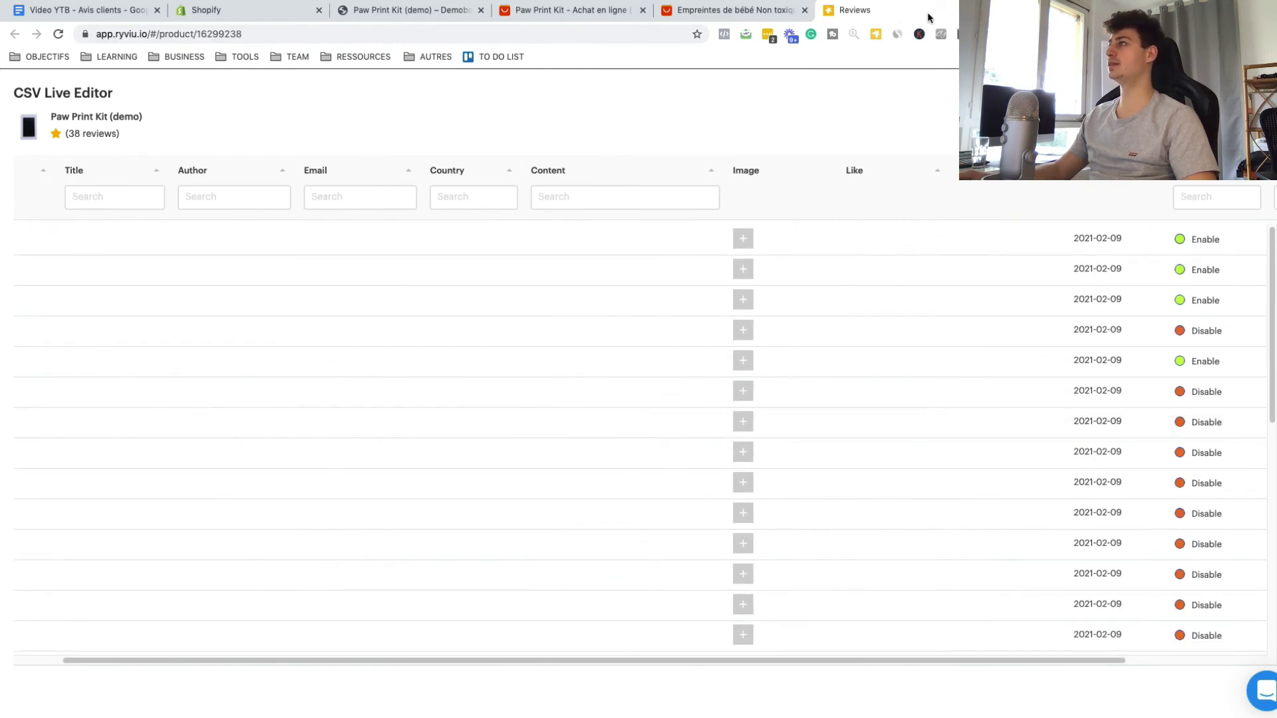
key("super+w")
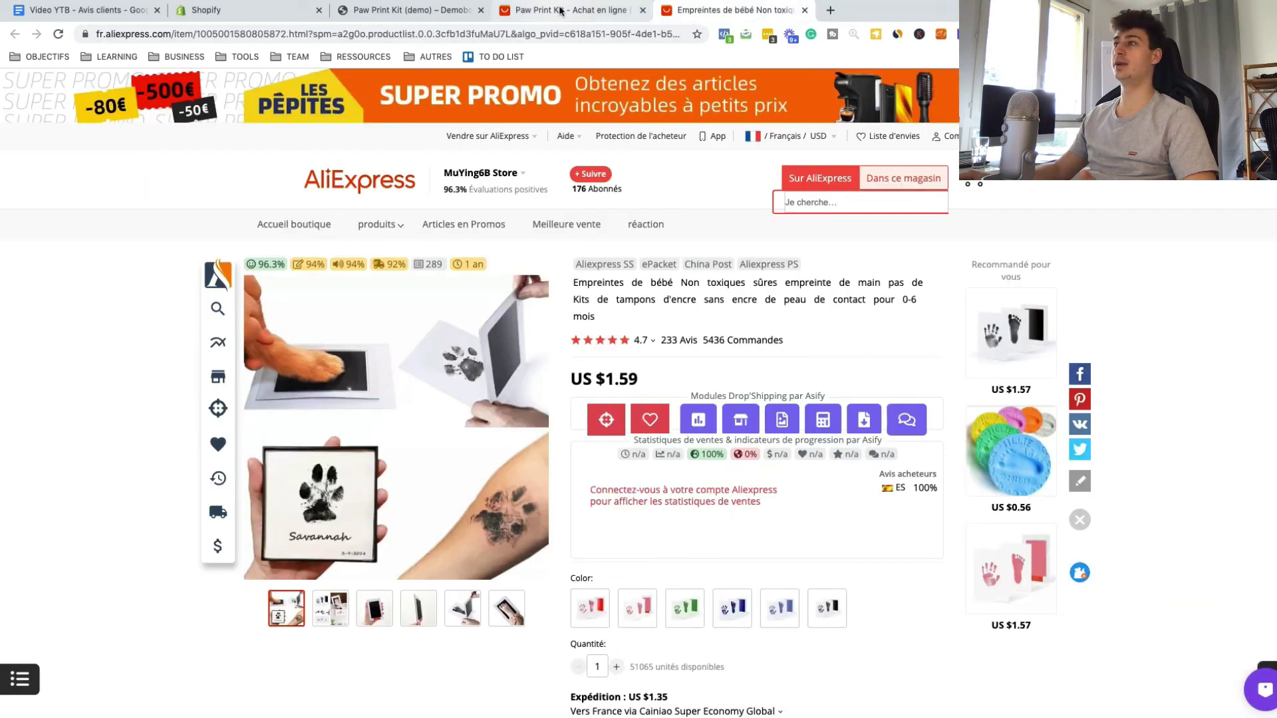
left_click(643, 11)
left_click(643, 11)
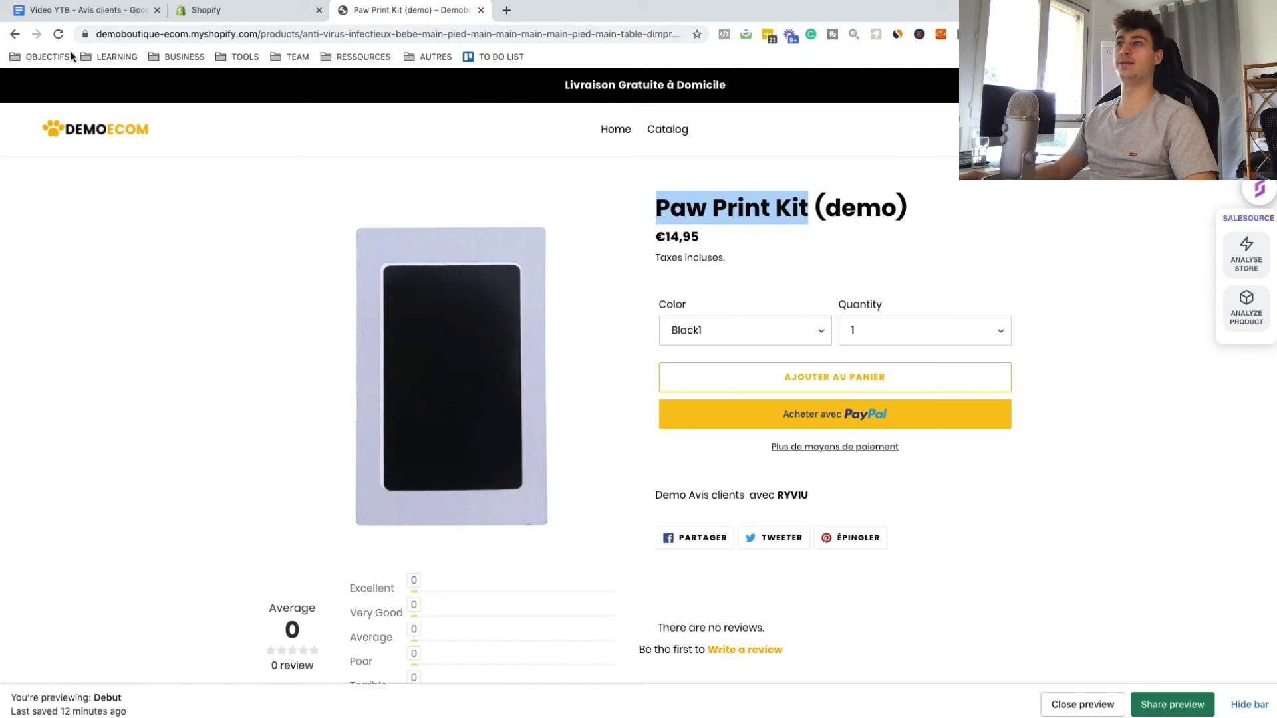
Step: Reload the Paw Print Kit (demo) product page in the store and check its rating summary and published reviews
left_click(57, 37)
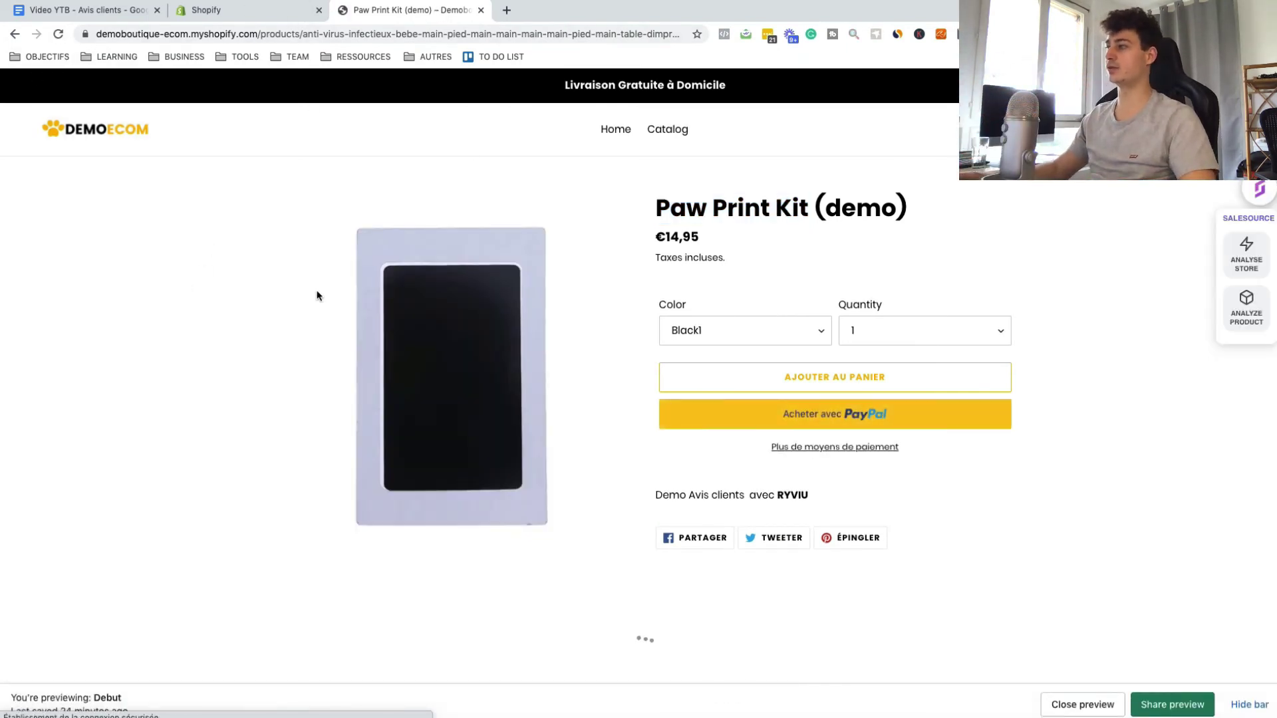
scroll(636, 318, "down", 6)
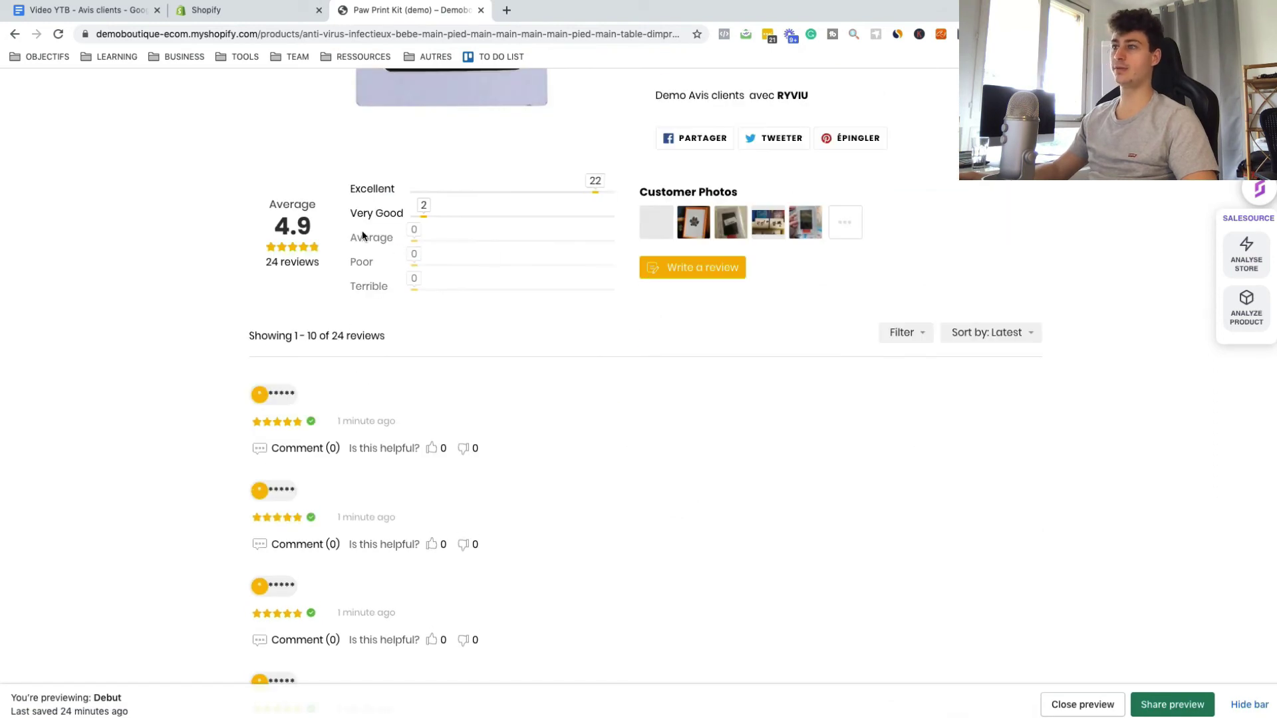
scroll(750, 199, "down", 1)
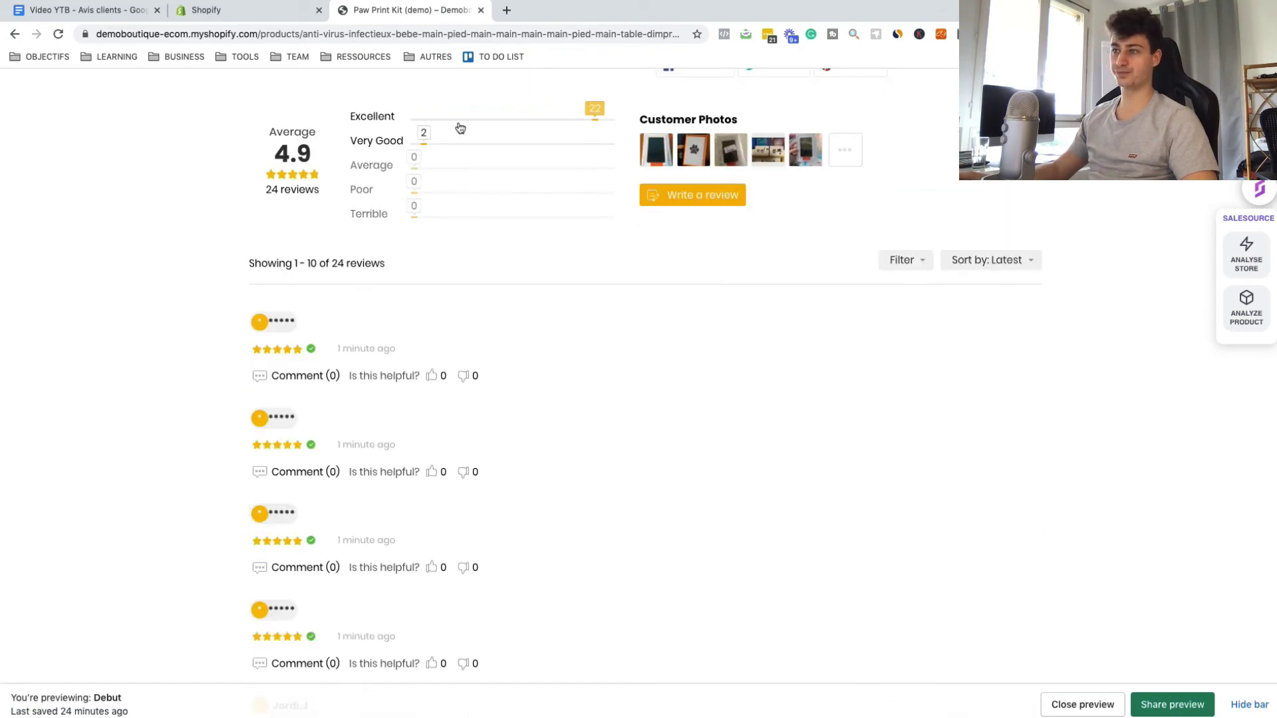
scroll(459, 128, "down", 14)
scroll(386, 367, "down", 4)
scroll(387, 371, "up", 20)
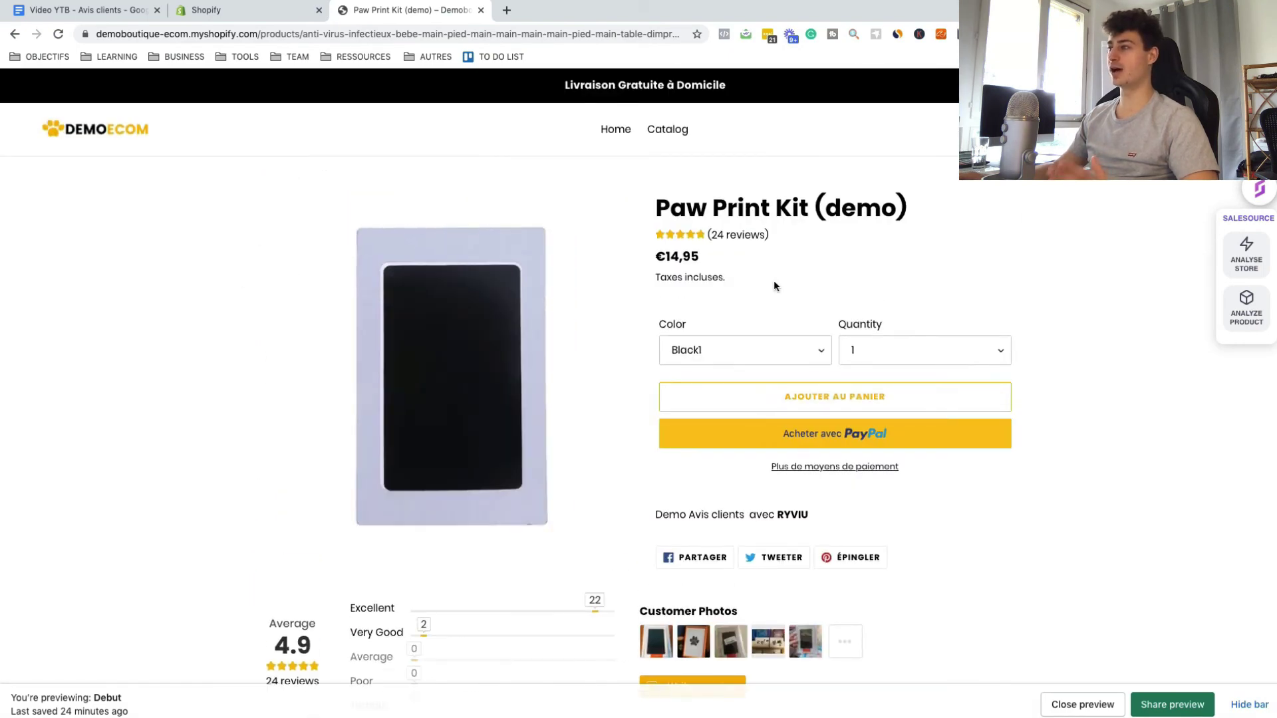
scroll(774, 286, "down", 5)
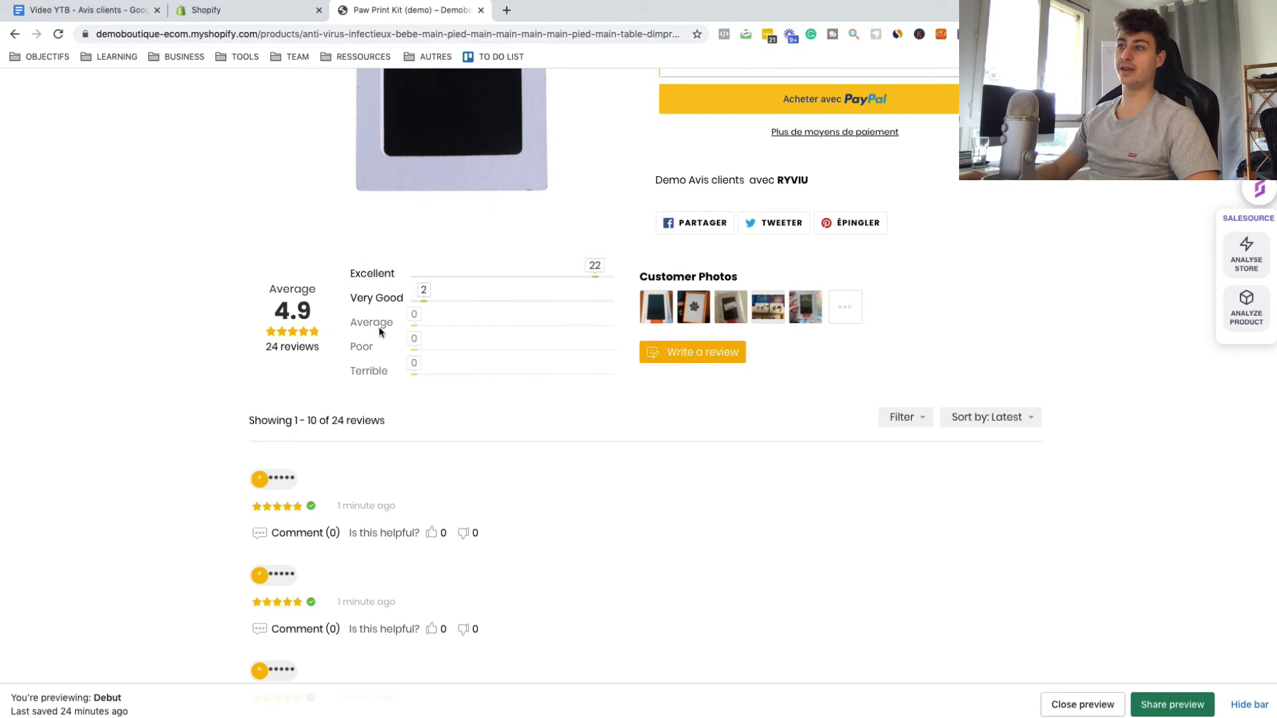
Step: Open Ryviu - Product Reviews from Shopify's installed applications and check the rating summary on the store's product page
left_click(279, 13)
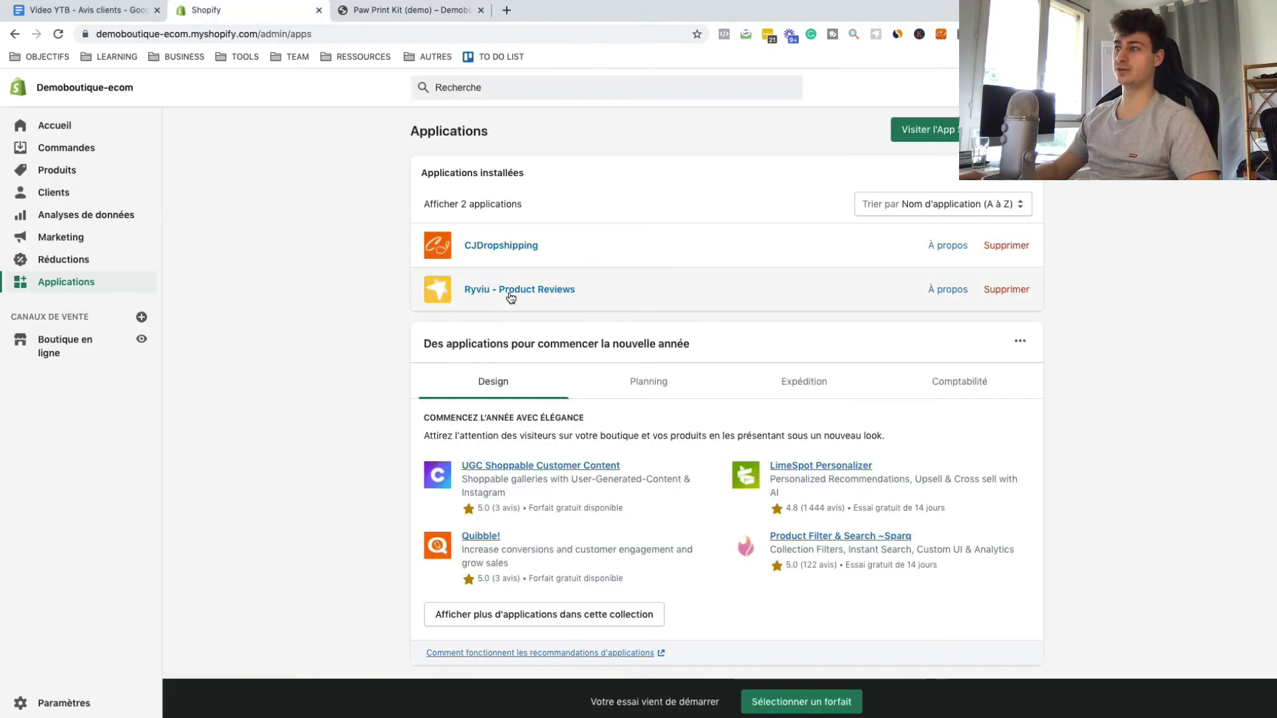
left_click(512, 290)
key("ctrl+Tab")
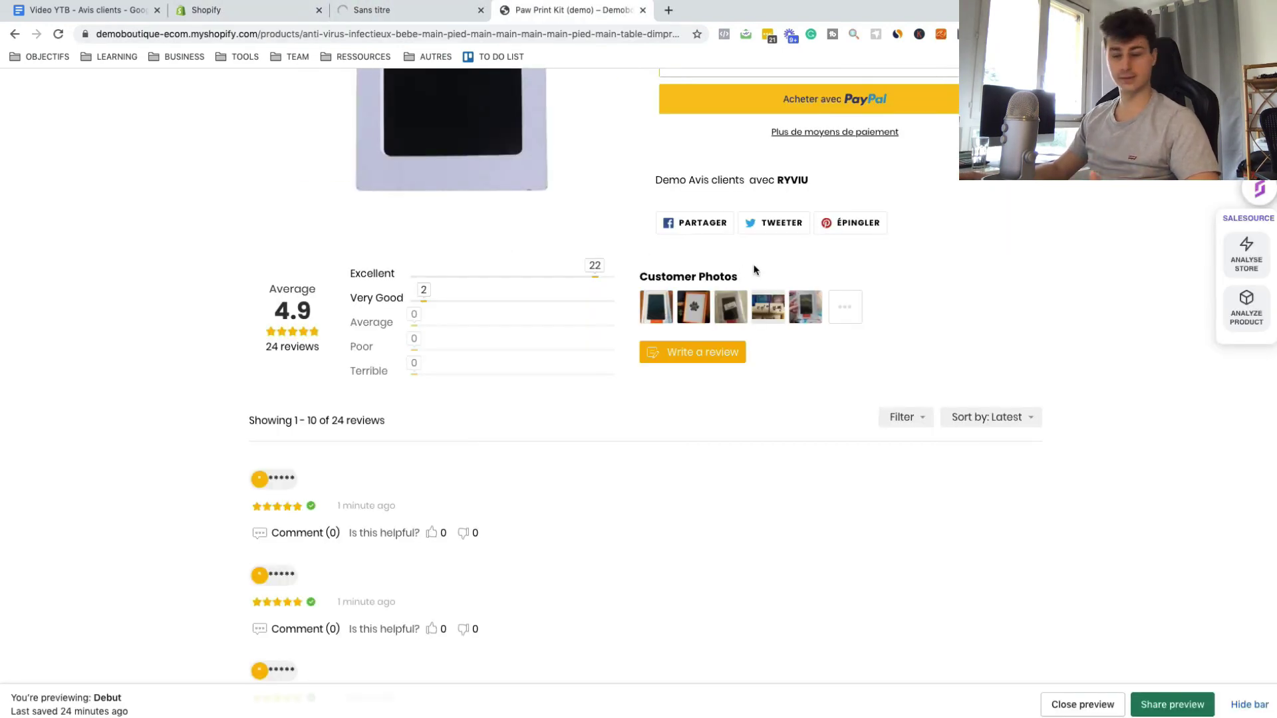
scroll(296, 473, "up", 2)
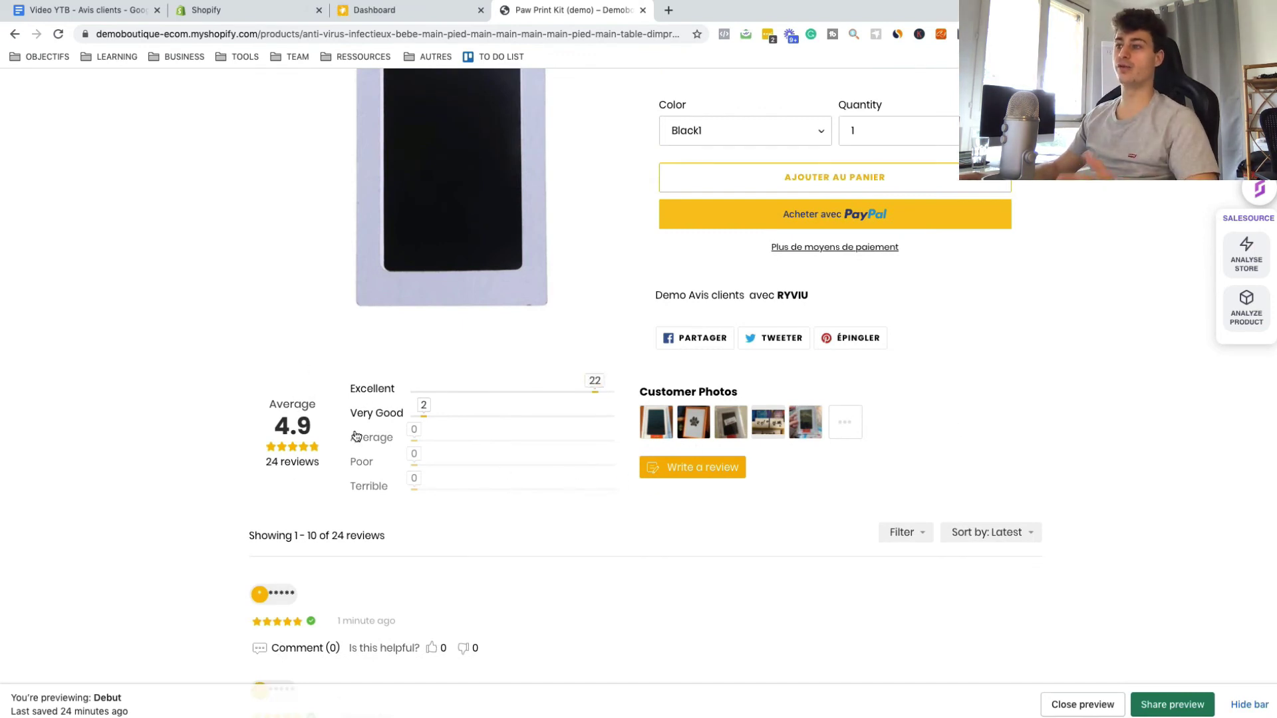
Step: Open the Customers Reviews widget settings in Ryviu and select the reviews per page value in the general section
key("ctrl+shift+Tab")
left_click(517, 91)
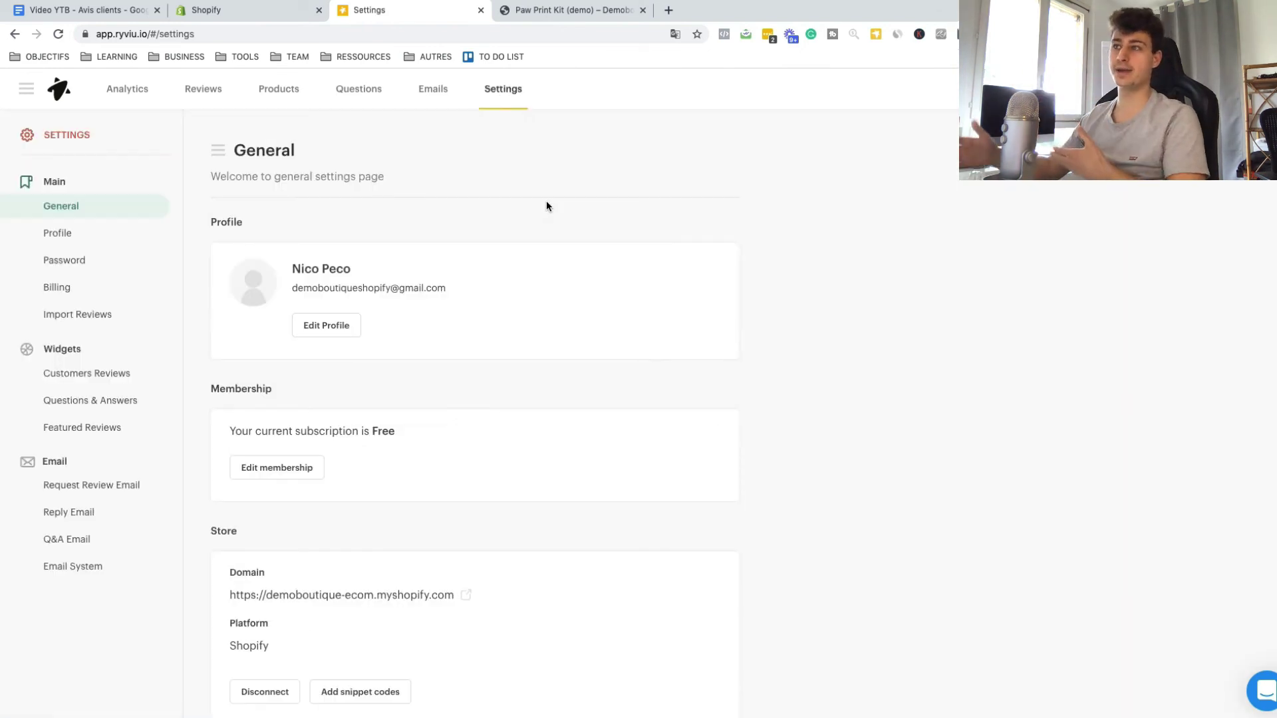
left_click(90, 376)
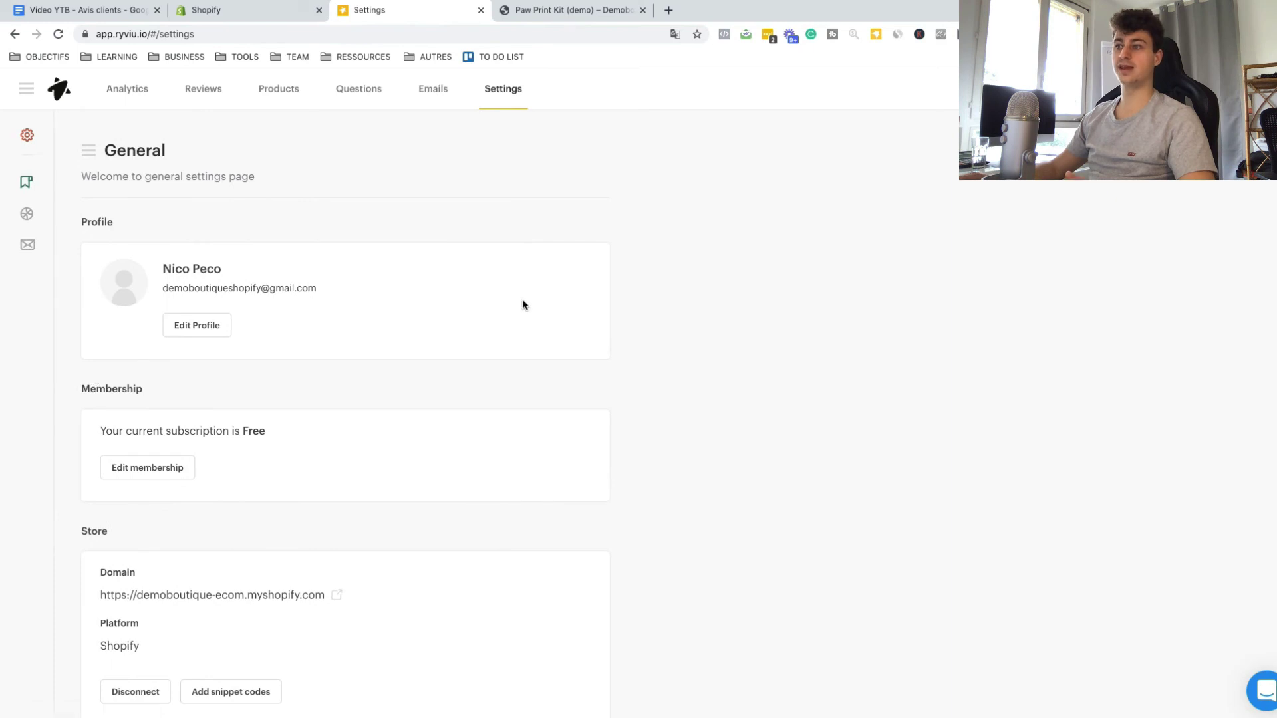
scroll(253, 333, "down", 2)
left_click(247, 325)
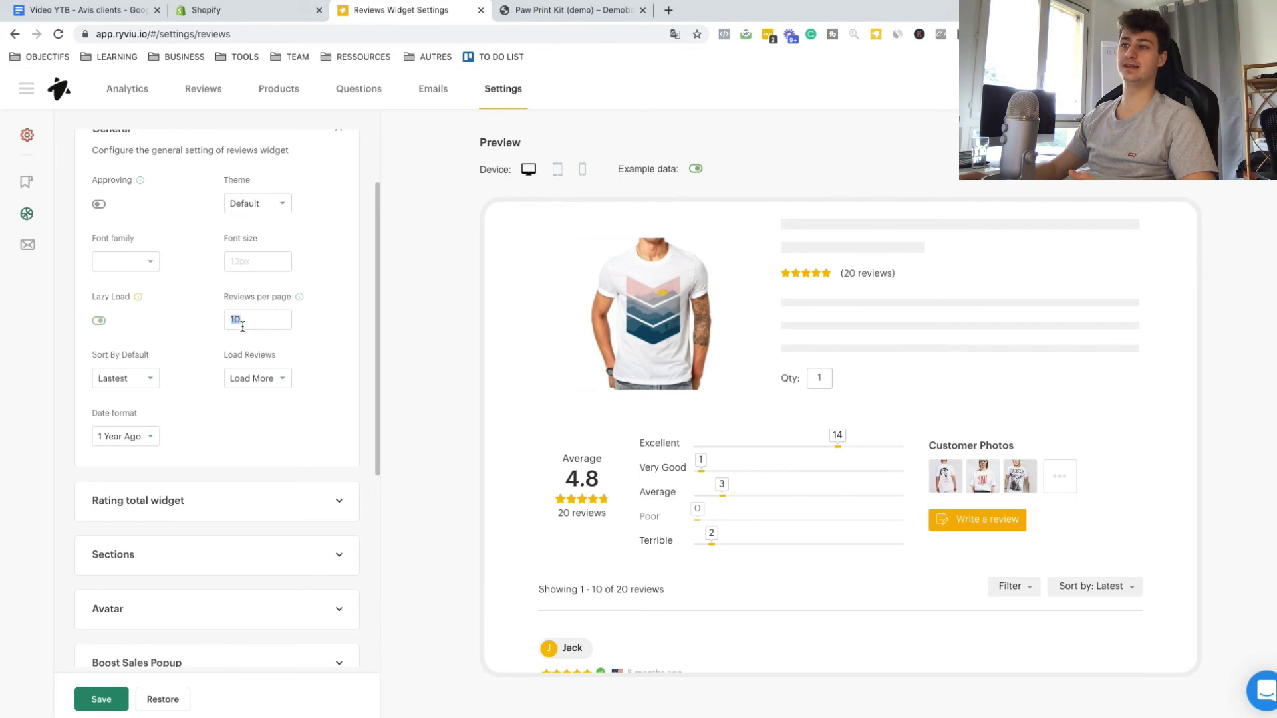
Step: Go through the reviews on the store's product page down to the end of the first batch
left_click(532, 10)
scroll(616, 328, "down", 5)
scroll(379, 283, "down", 15)
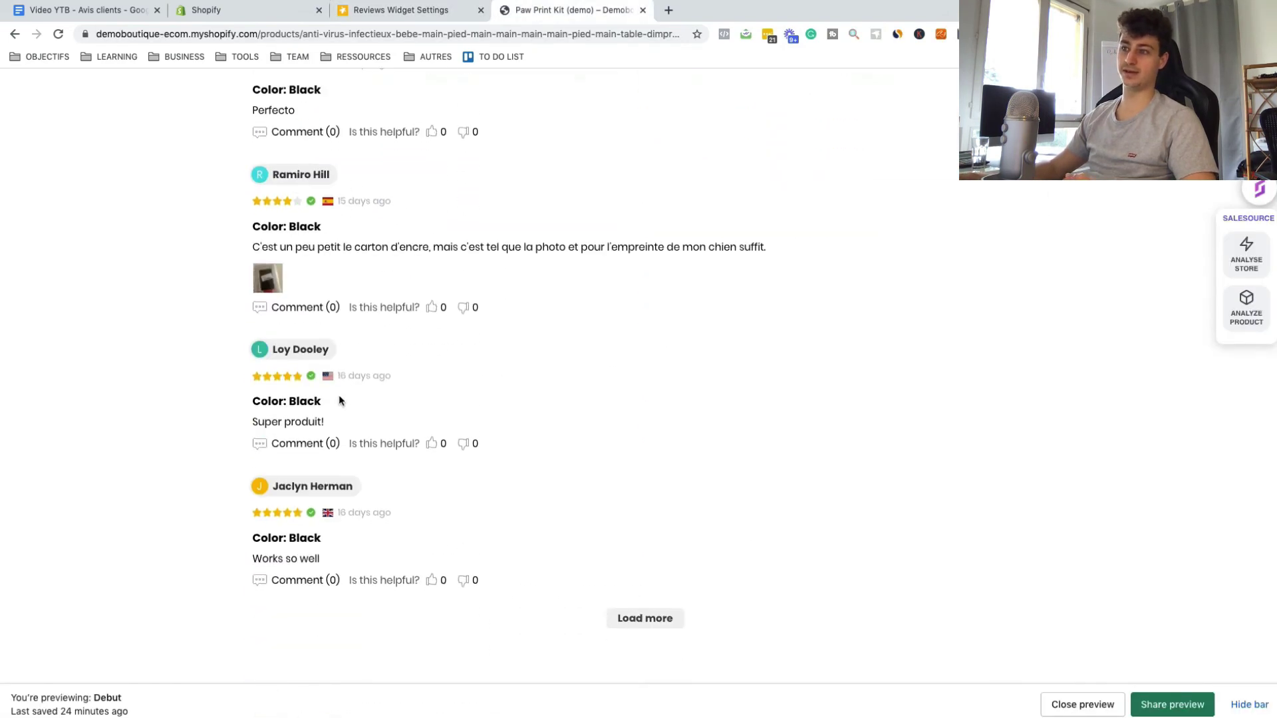
scroll(592, 279, "up", 4)
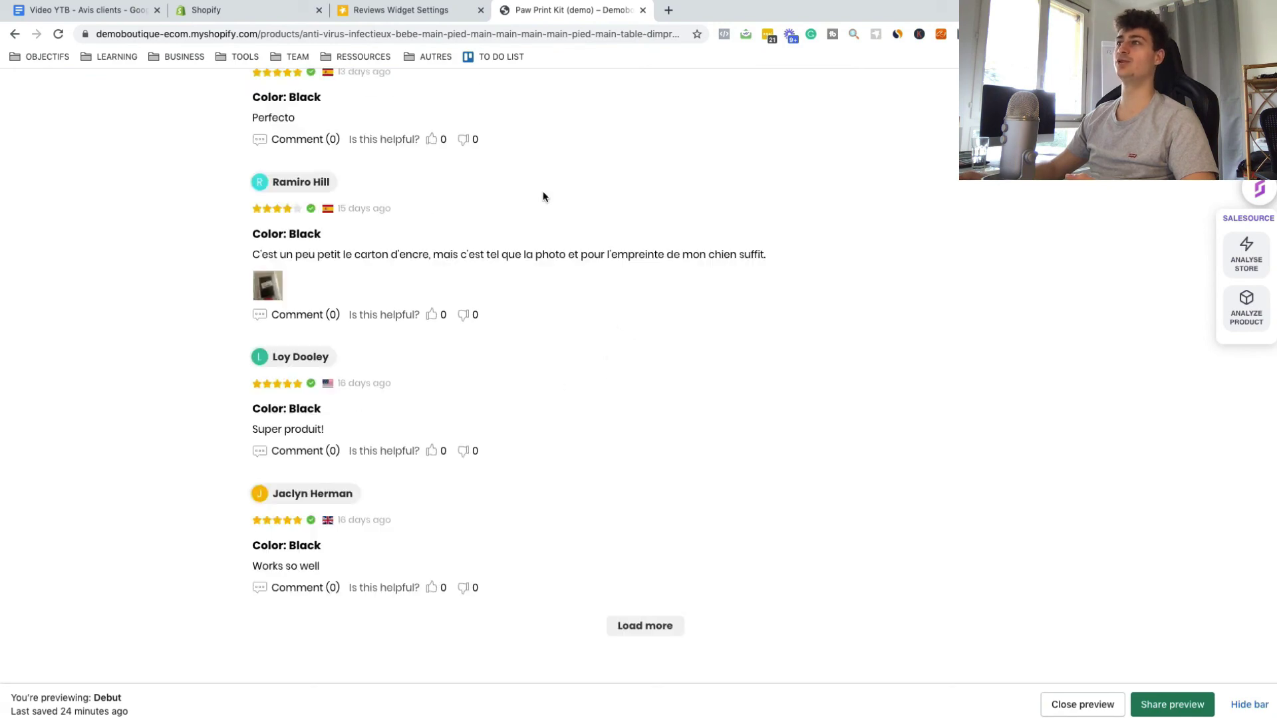
Step: Set the reviews widget theme to Masonry V2 in Ryviu and save the settings
left_click(426, 11)
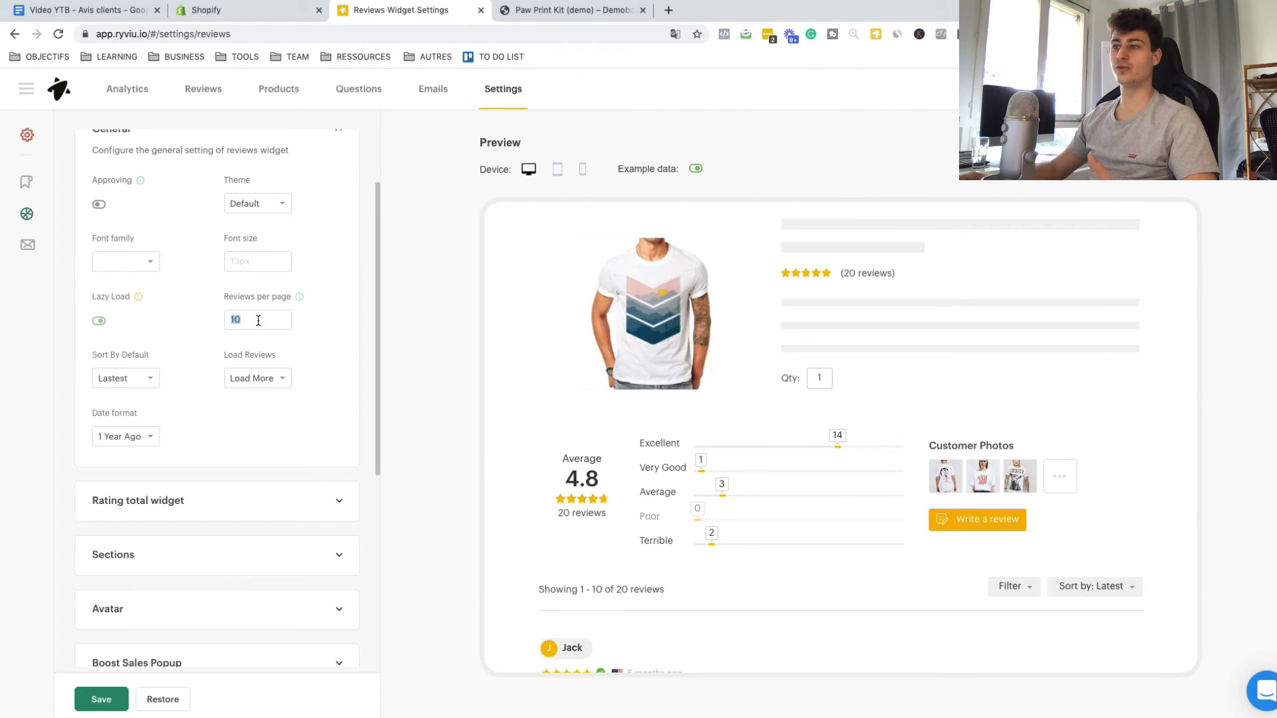
left_click(259, 203)
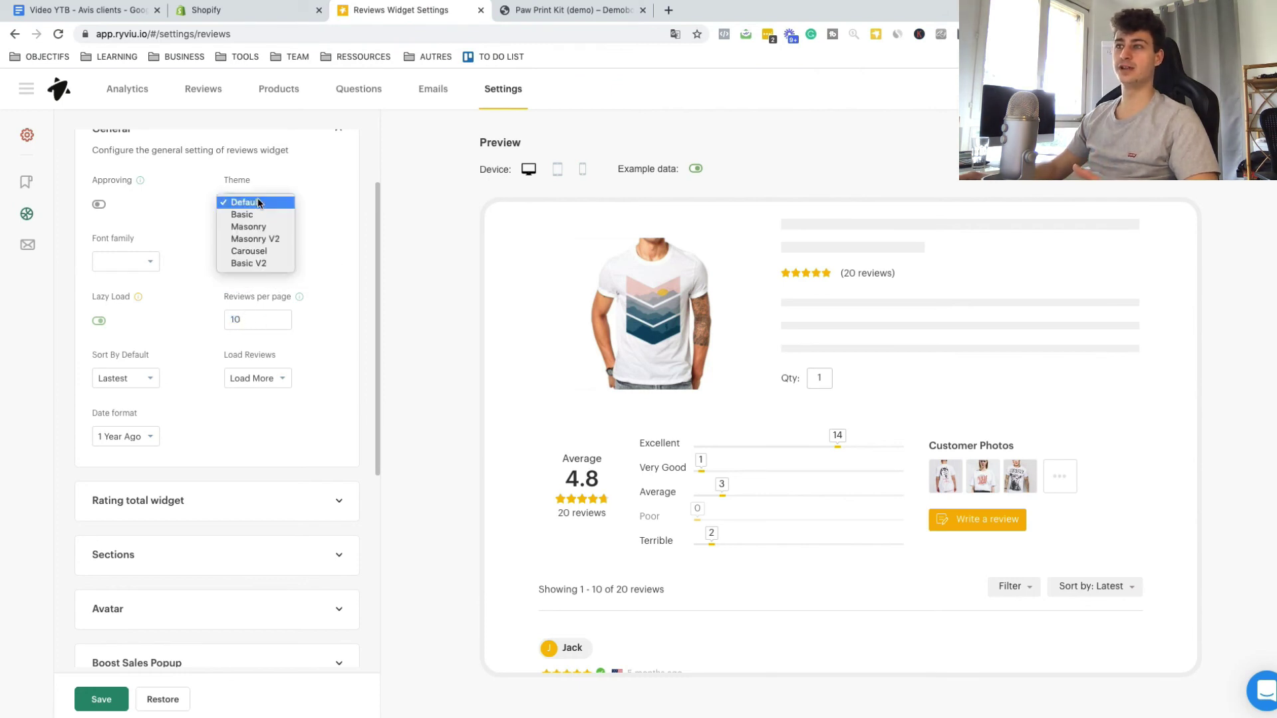
left_click(265, 240)
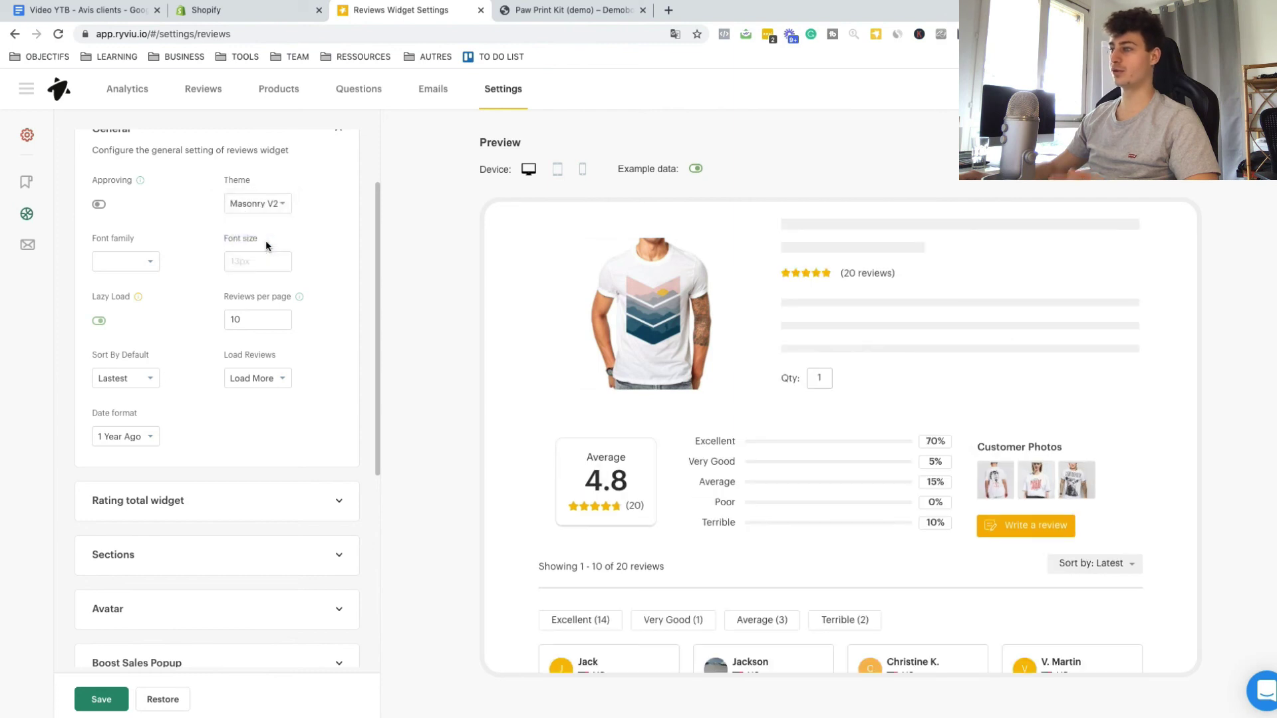
left_click(114, 708)
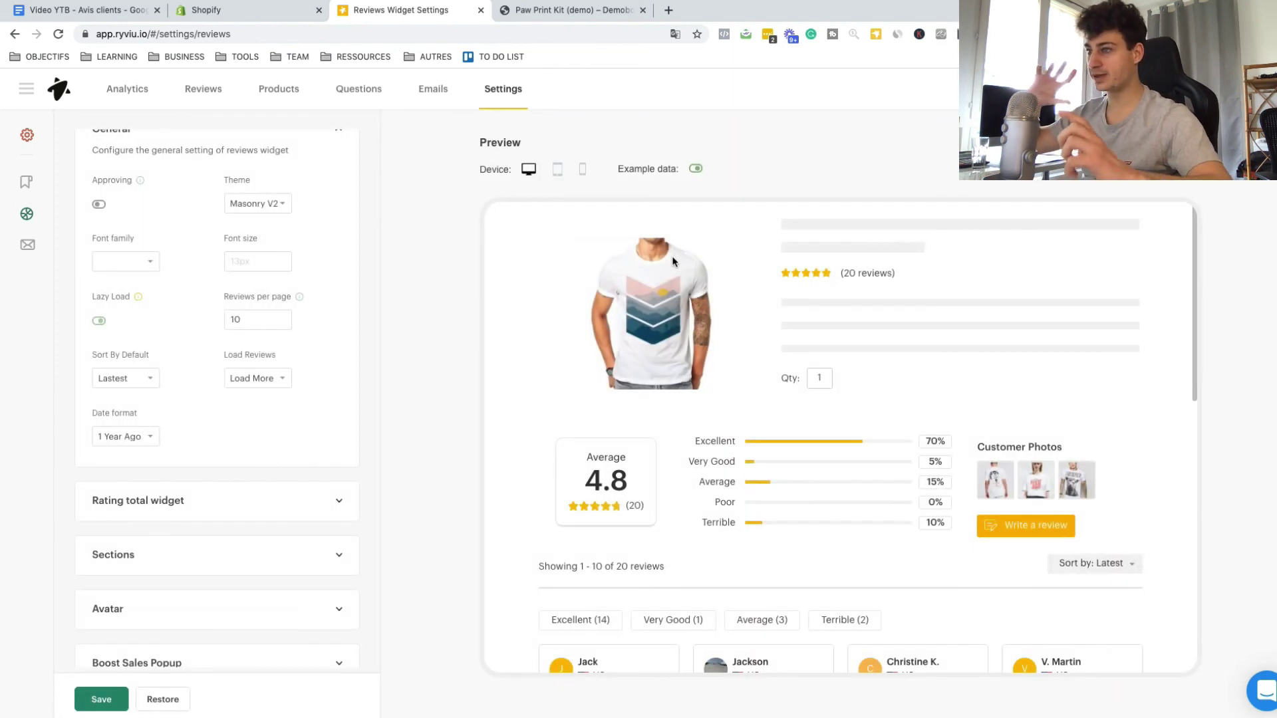
Step: Return to the store's product page and examine the layout of its blank and imported reviews
left_click(572, 10)
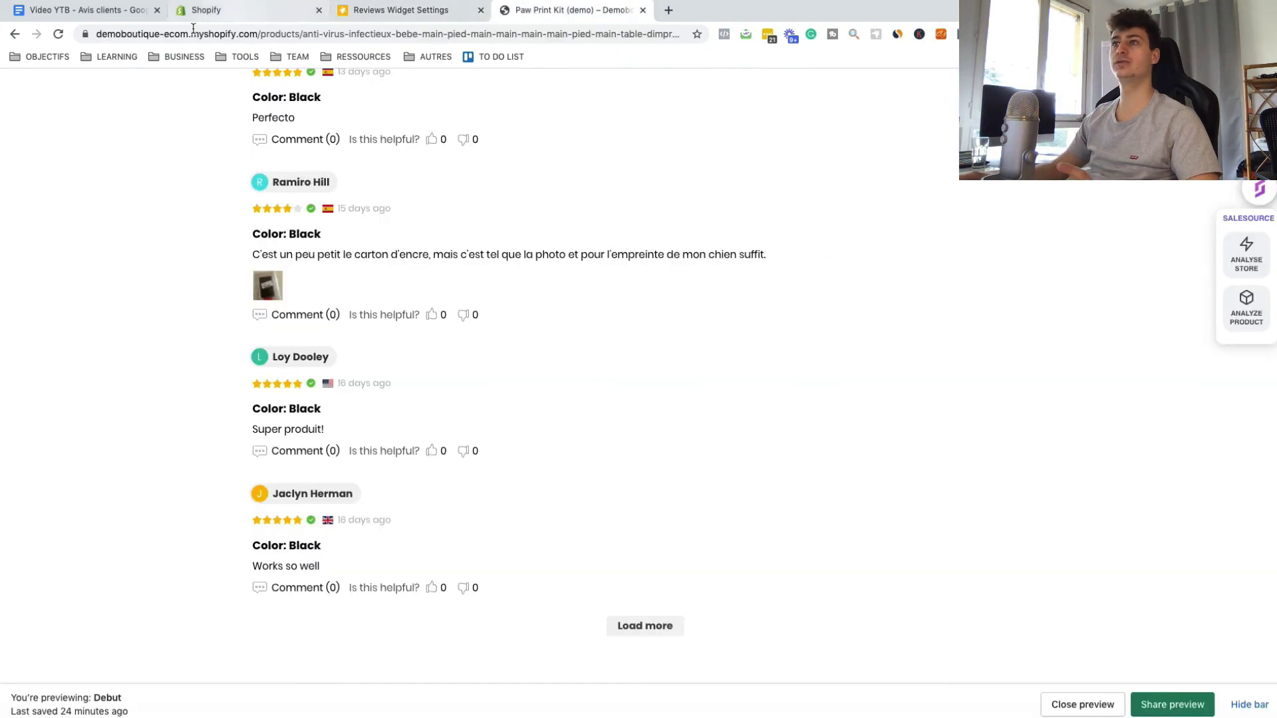
scroll(271, 251, "up", 4)
scroll(397, 336, "up", 12)
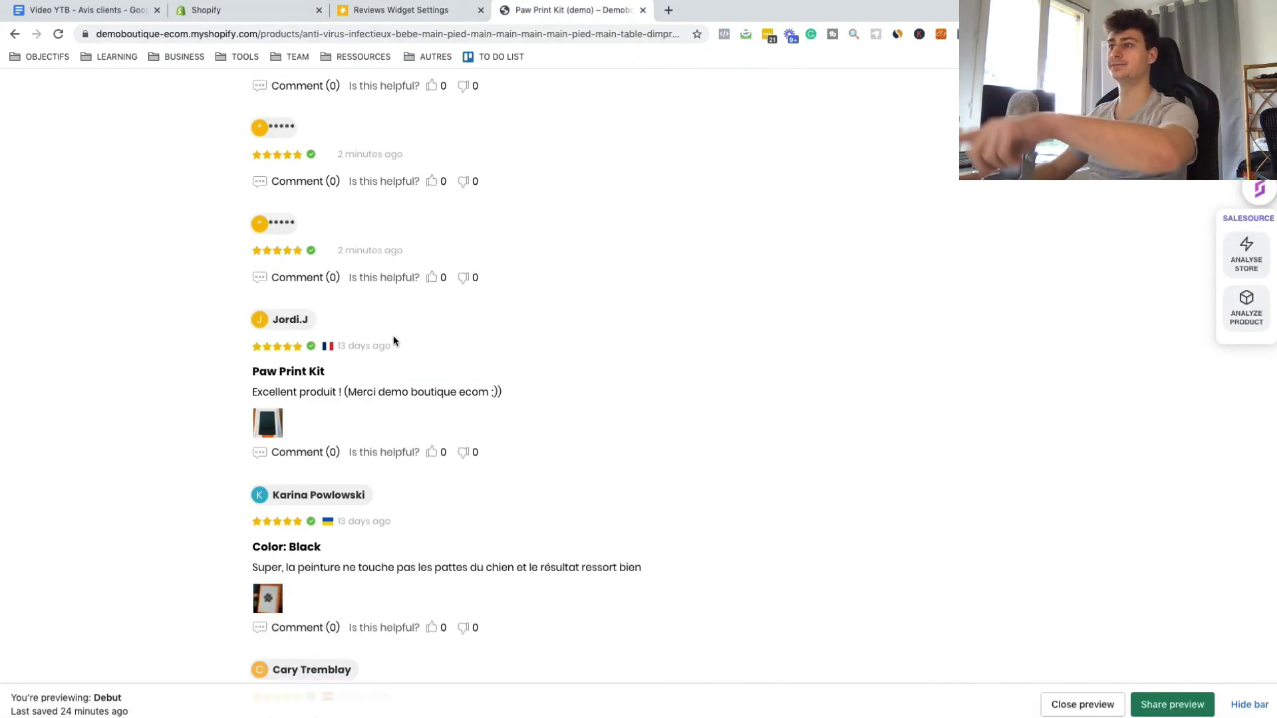
scroll(320, 384, "down", 8)
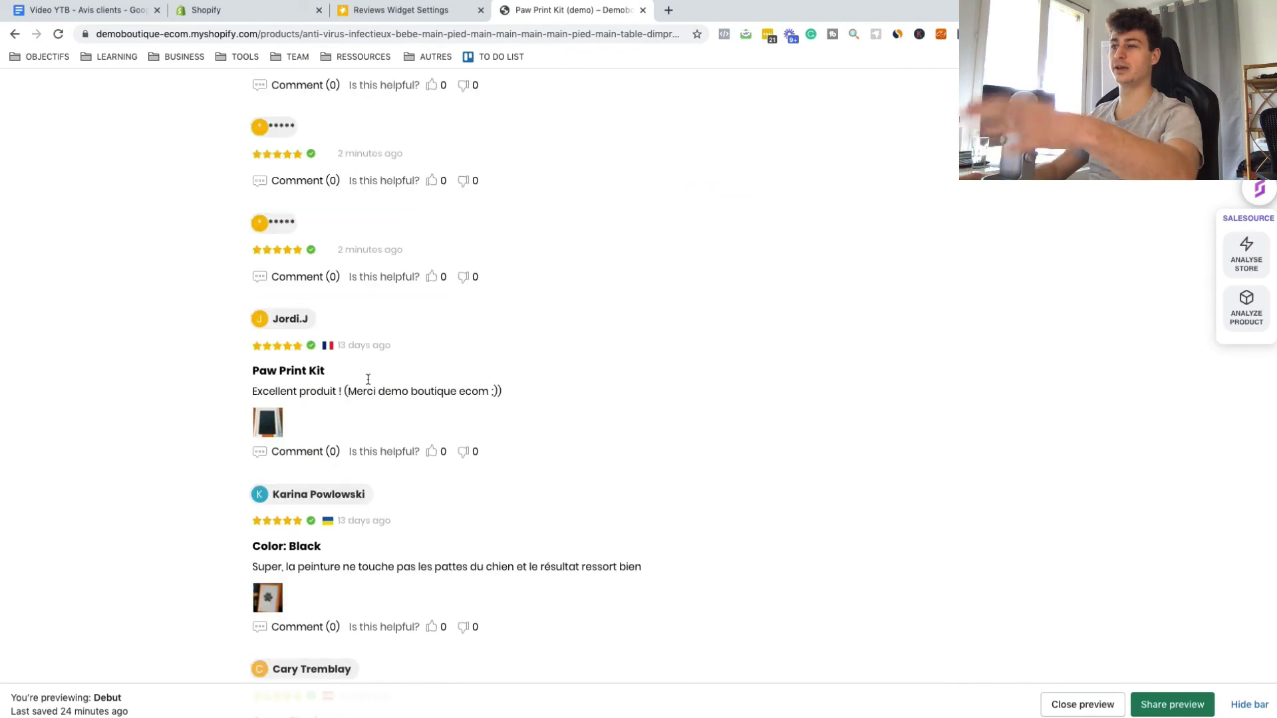
Step: Reload the store's product page and examine the review cards in the new Masonry V2 layout
scroll(354, 413, "up", 12)
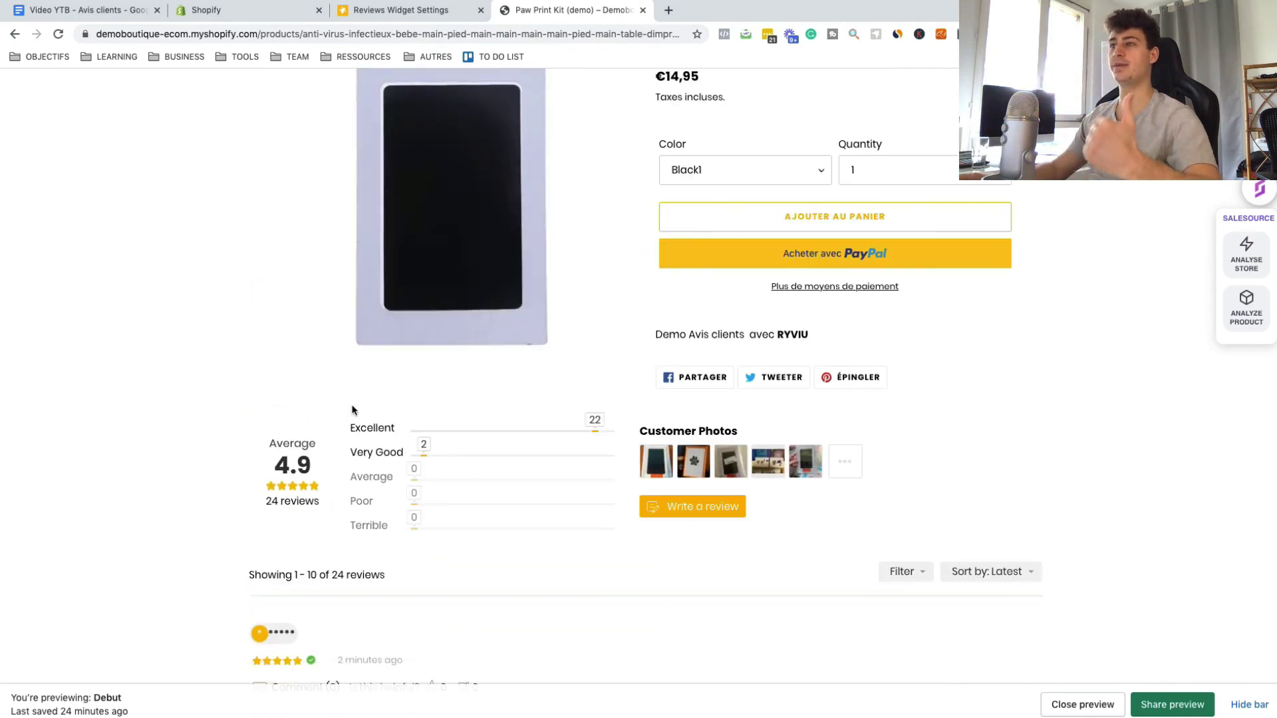
left_click(58, 34)
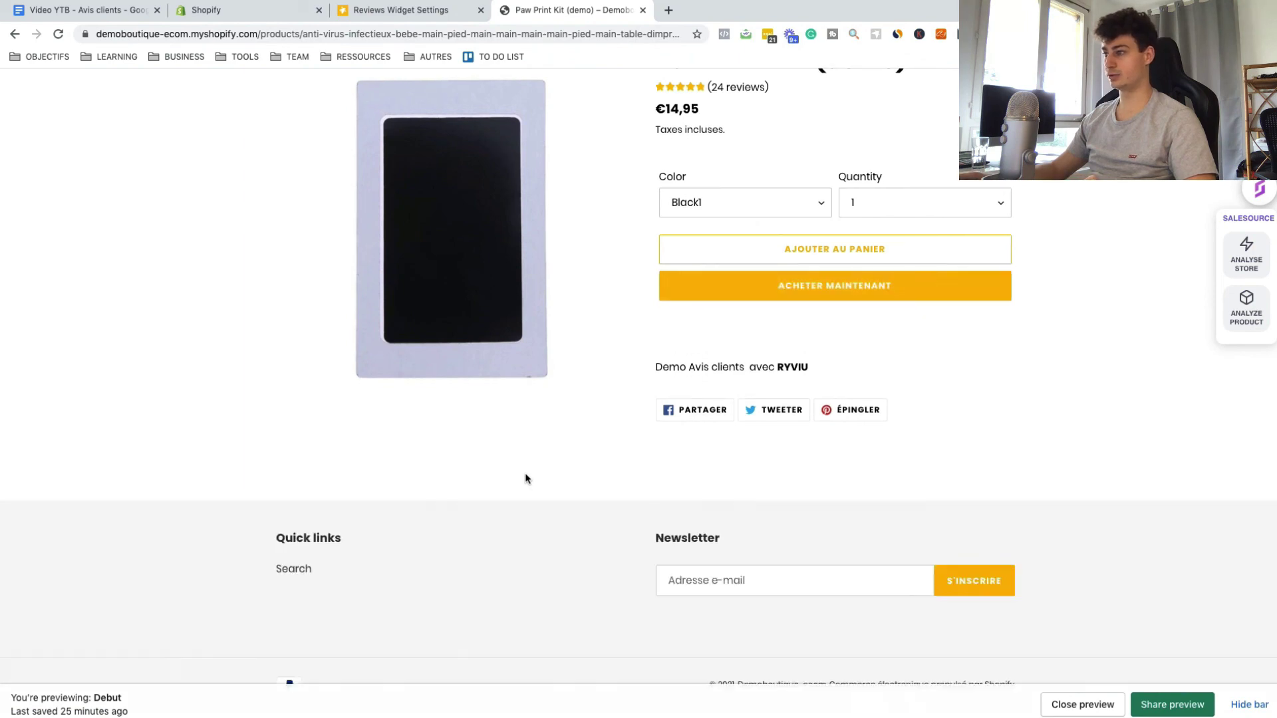
scroll(526, 479, "down", 3)
scroll(536, 471, "down", 1)
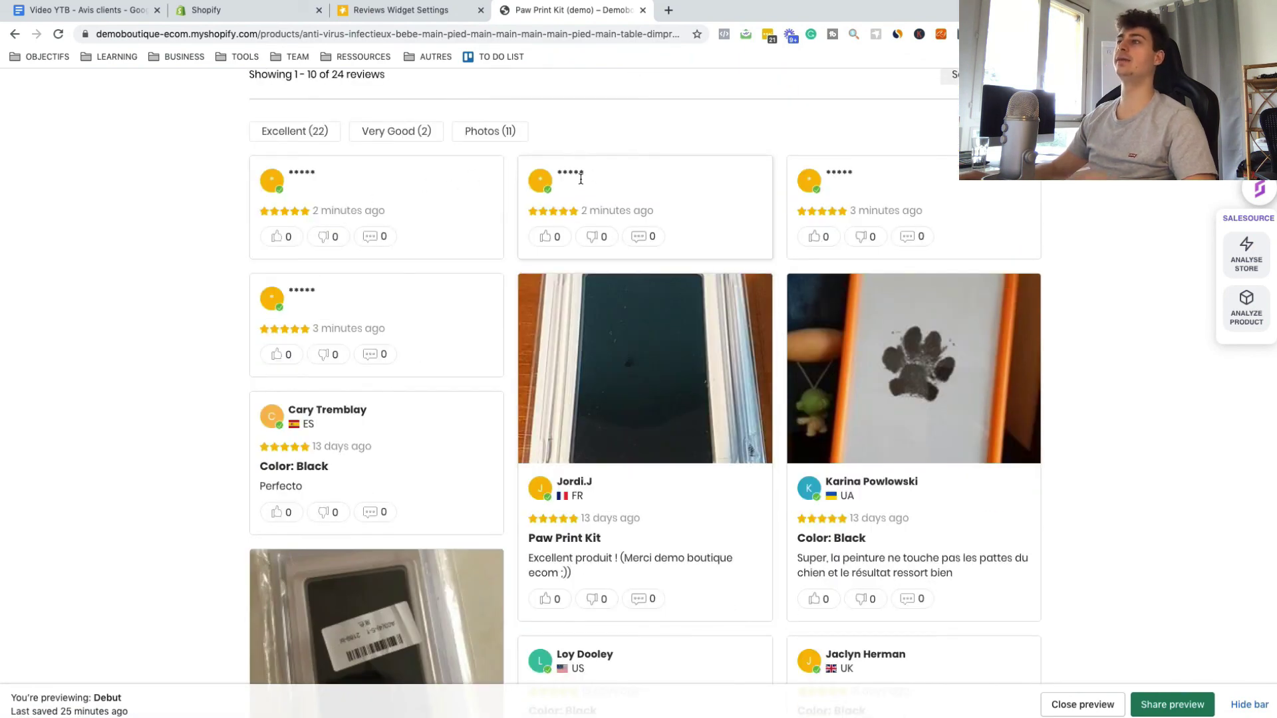
scroll(512, 382, "down", 1)
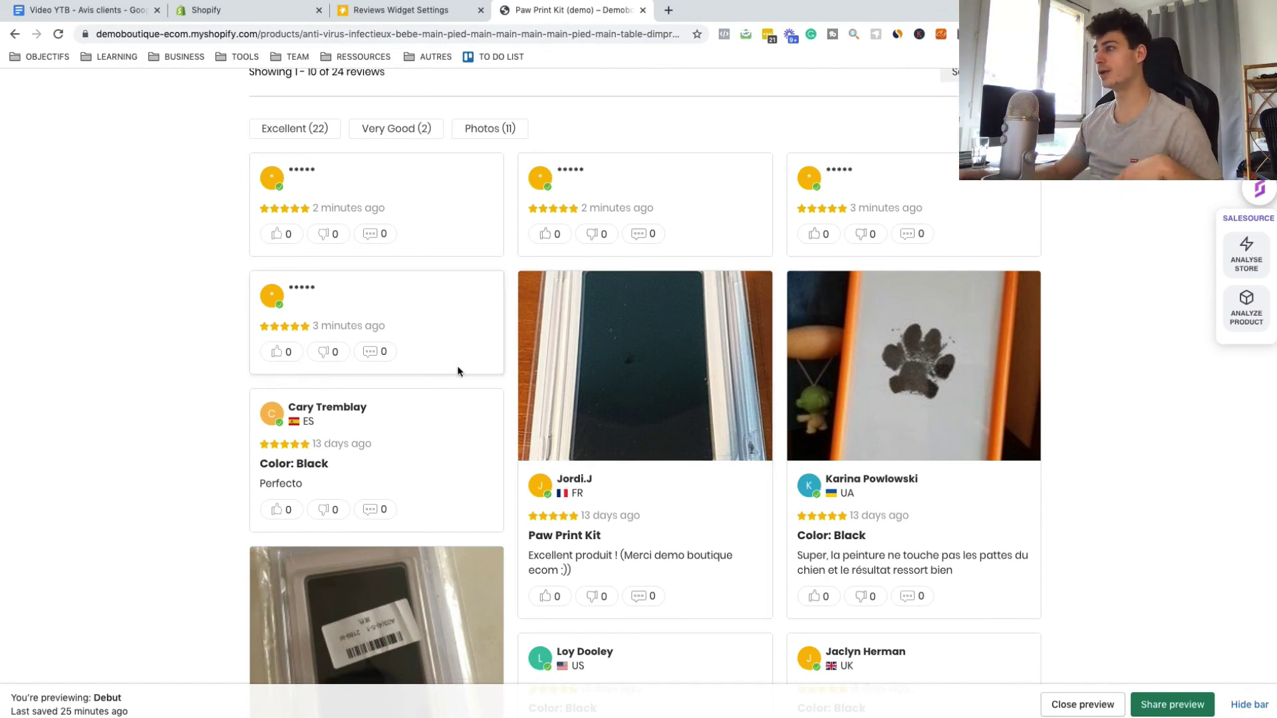
scroll(458, 371, "down", 2)
scroll(365, 265, "up", 1)
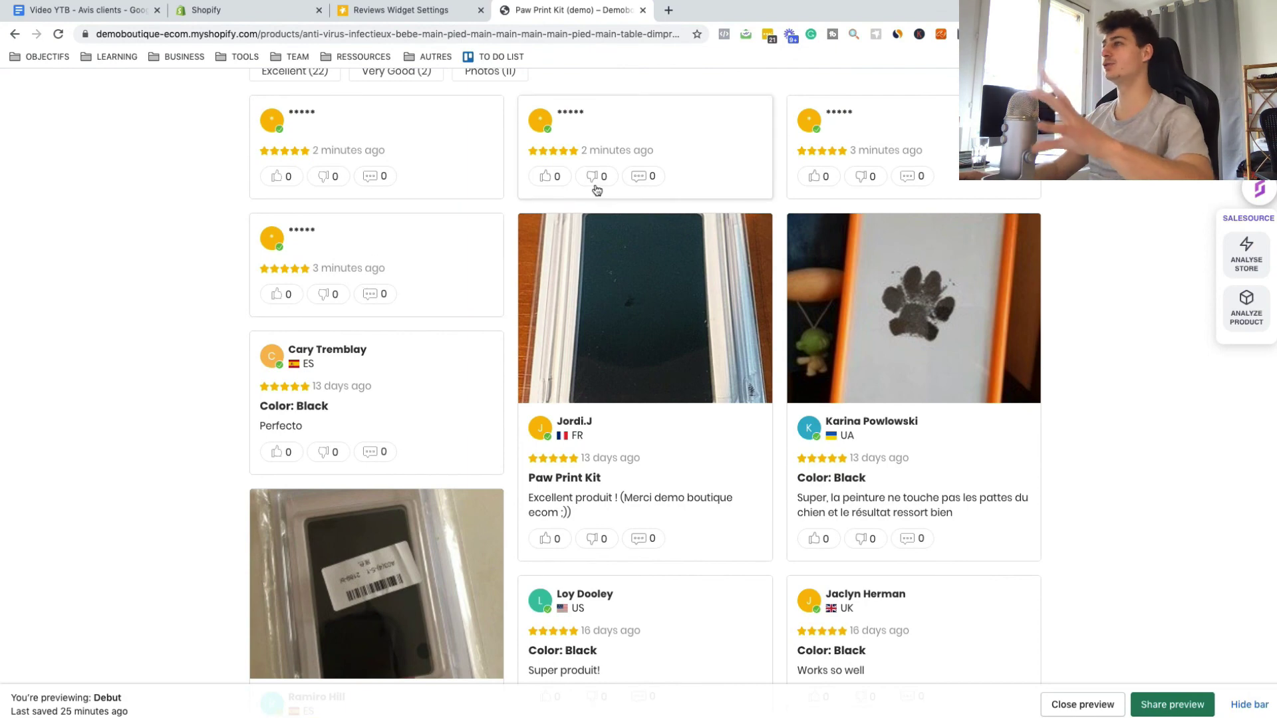
Step: Review the product page from the rating summary and product title down to the end of the first batch of reviews
scroll(380, 227, "up", 5)
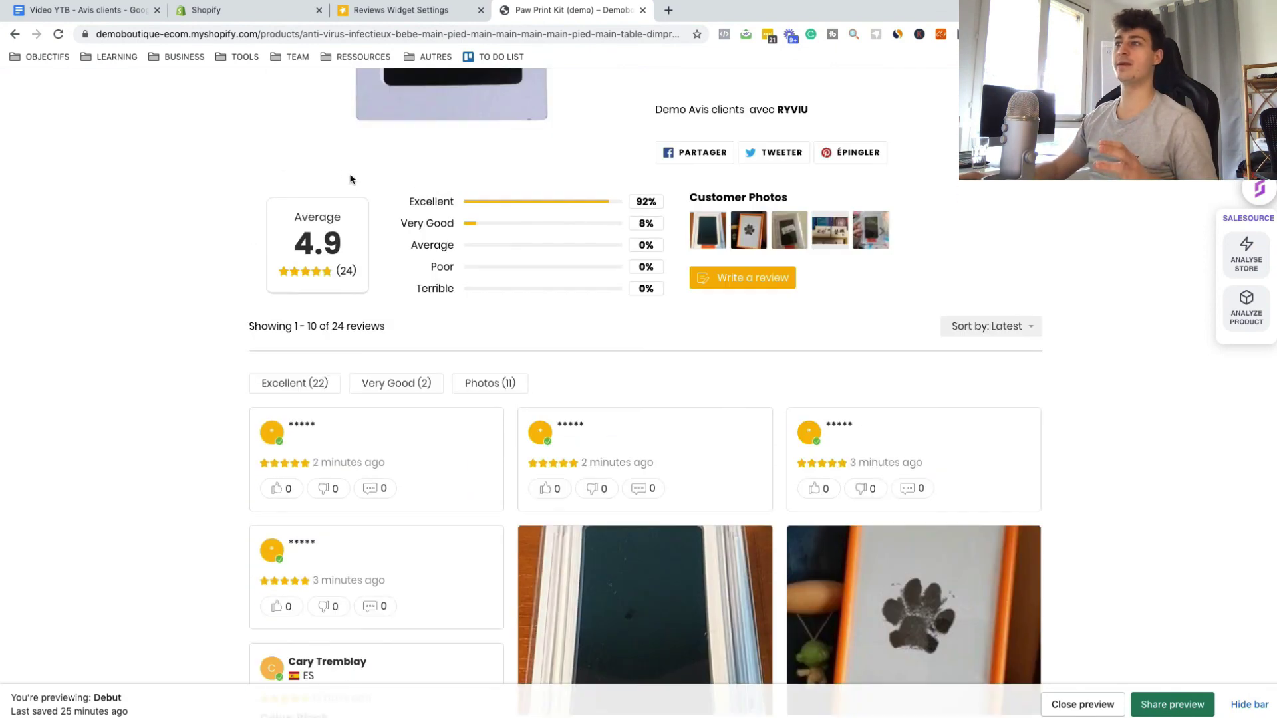
scroll(465, 333, "up", 2)
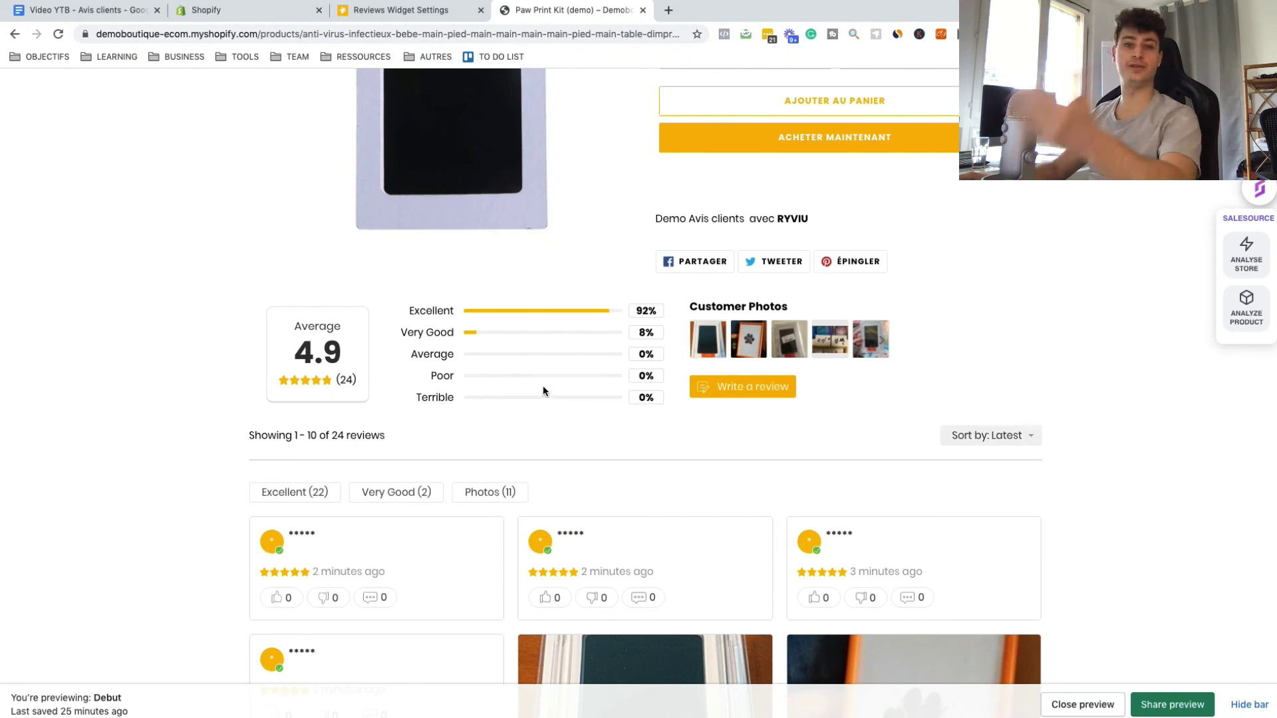
scroll(543, 386, "up", 5)
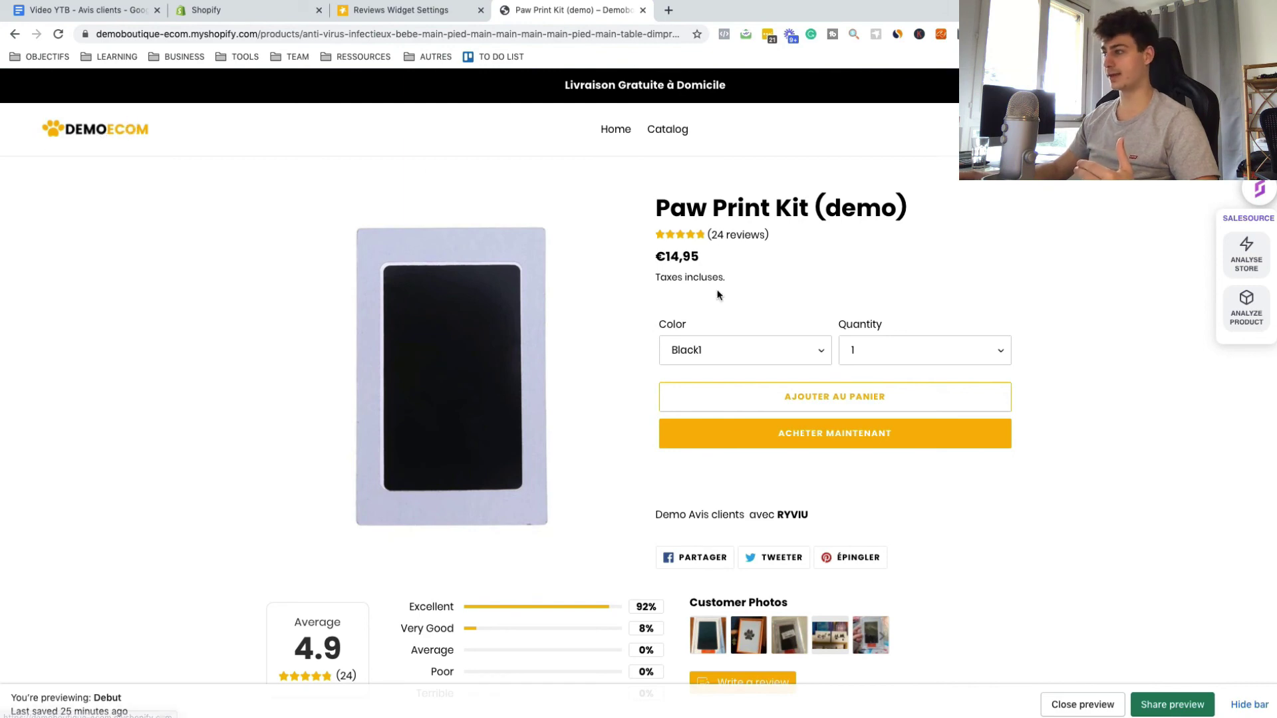
scroll(732, 329, "down", 2)
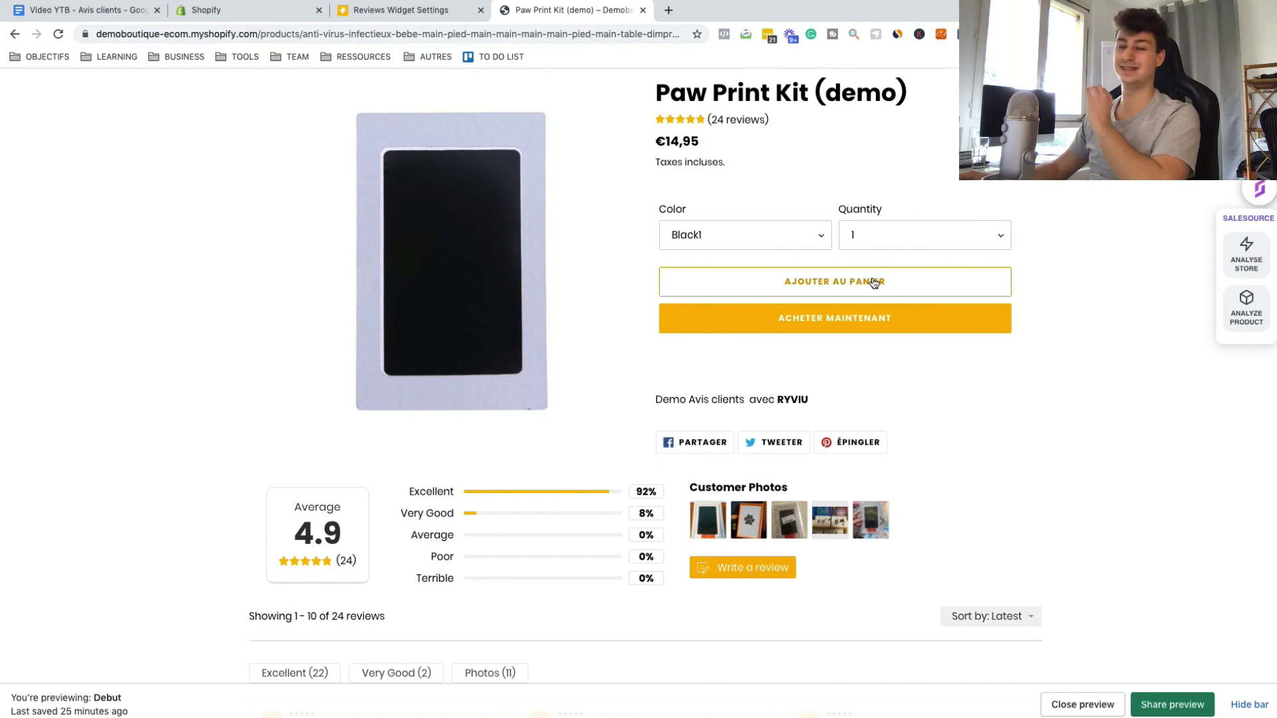
scroll(758, 376, "down", 6)
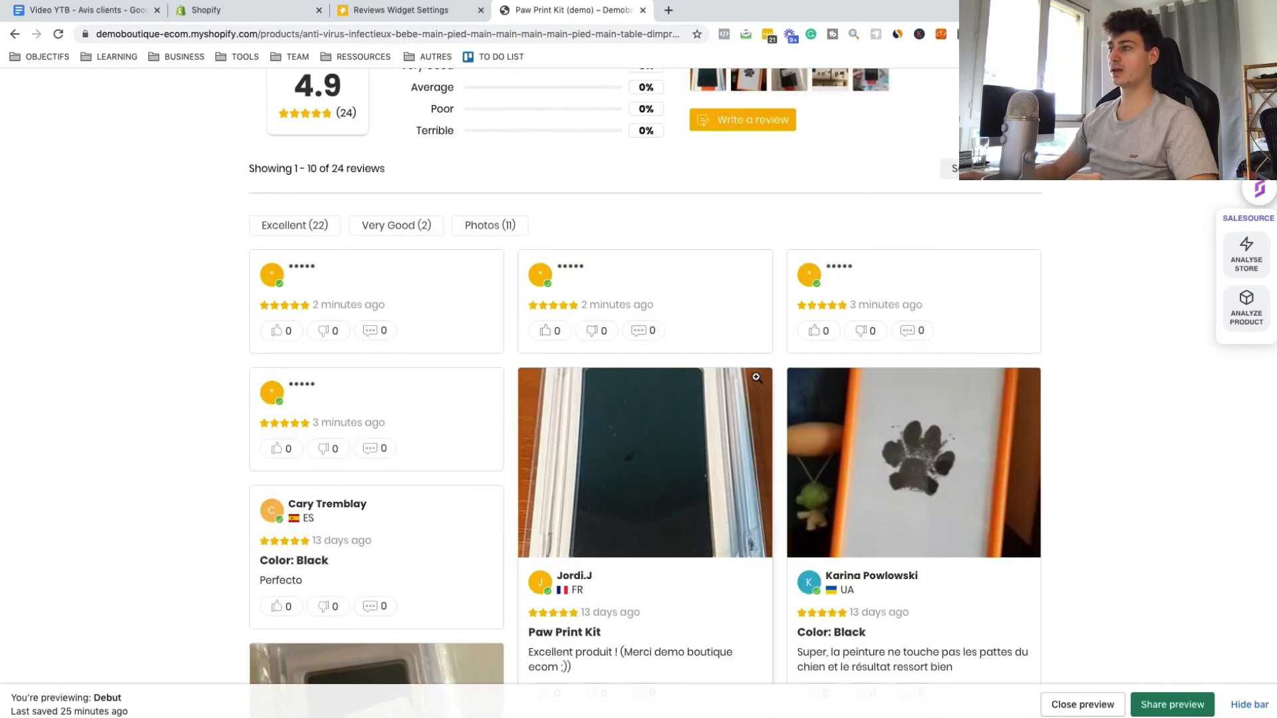
scroll(450, 296, "down", 9)
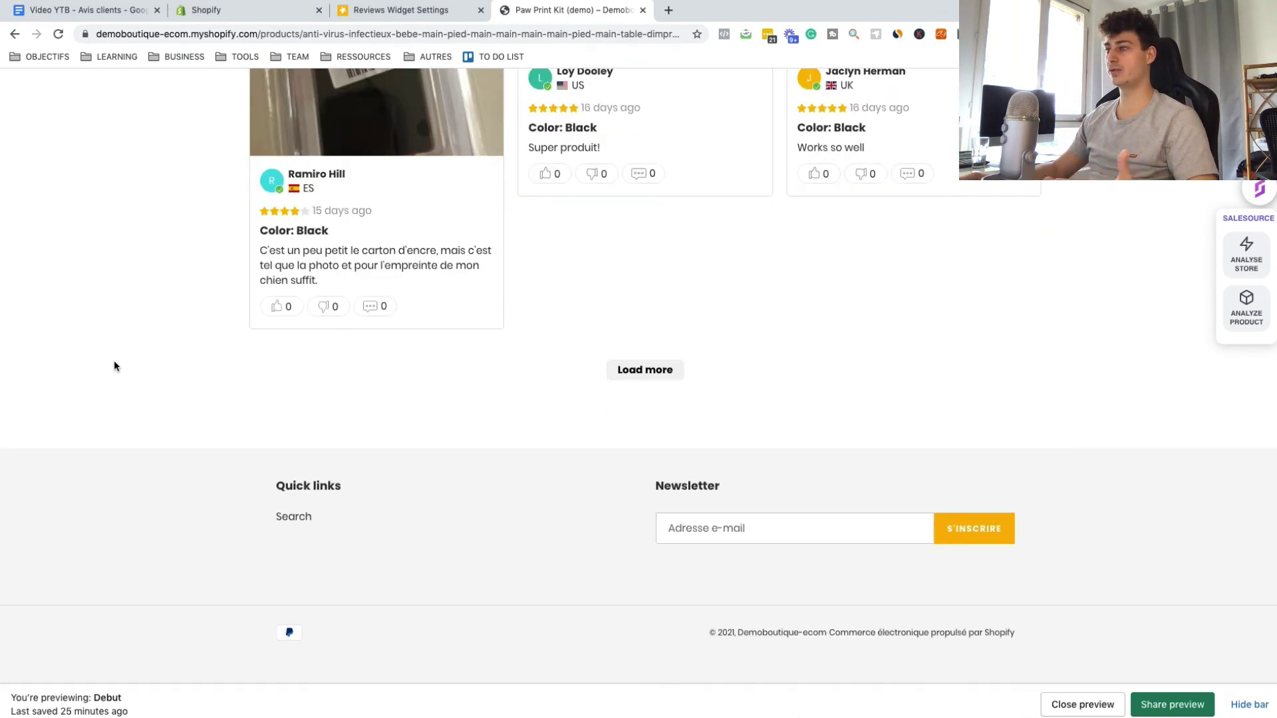
Step: Preview the reviews widget on tablet, mobile and desktop in Ryviu's widget settings and look over the available themes
left_click(413, 14)
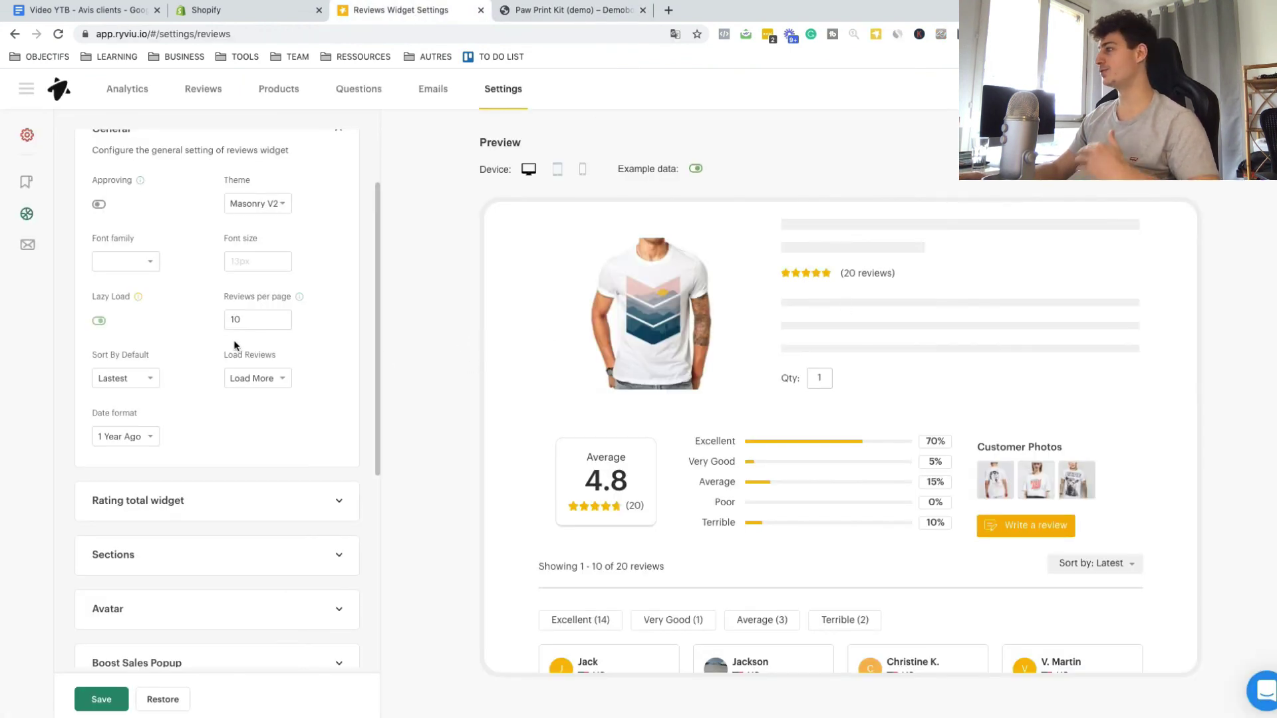
left_click(559, 170)
left_click(583, 171)
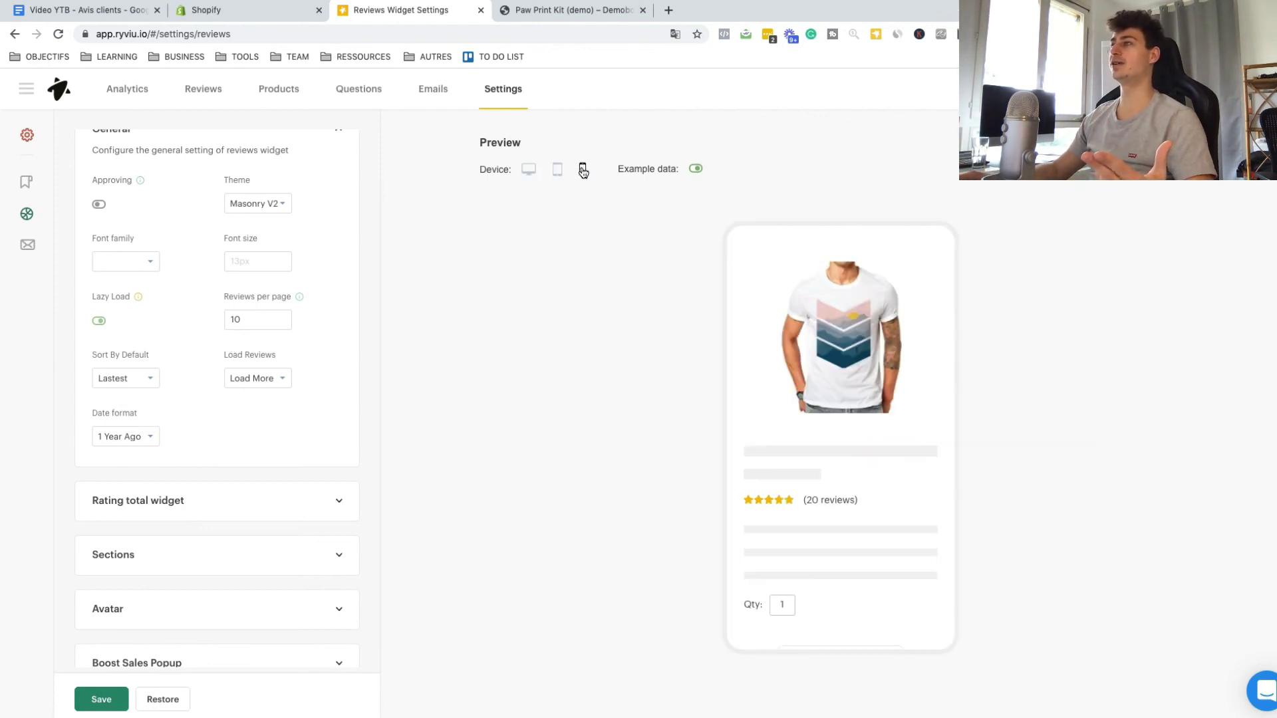
left_click(536, 171)
left_click(256, 204)
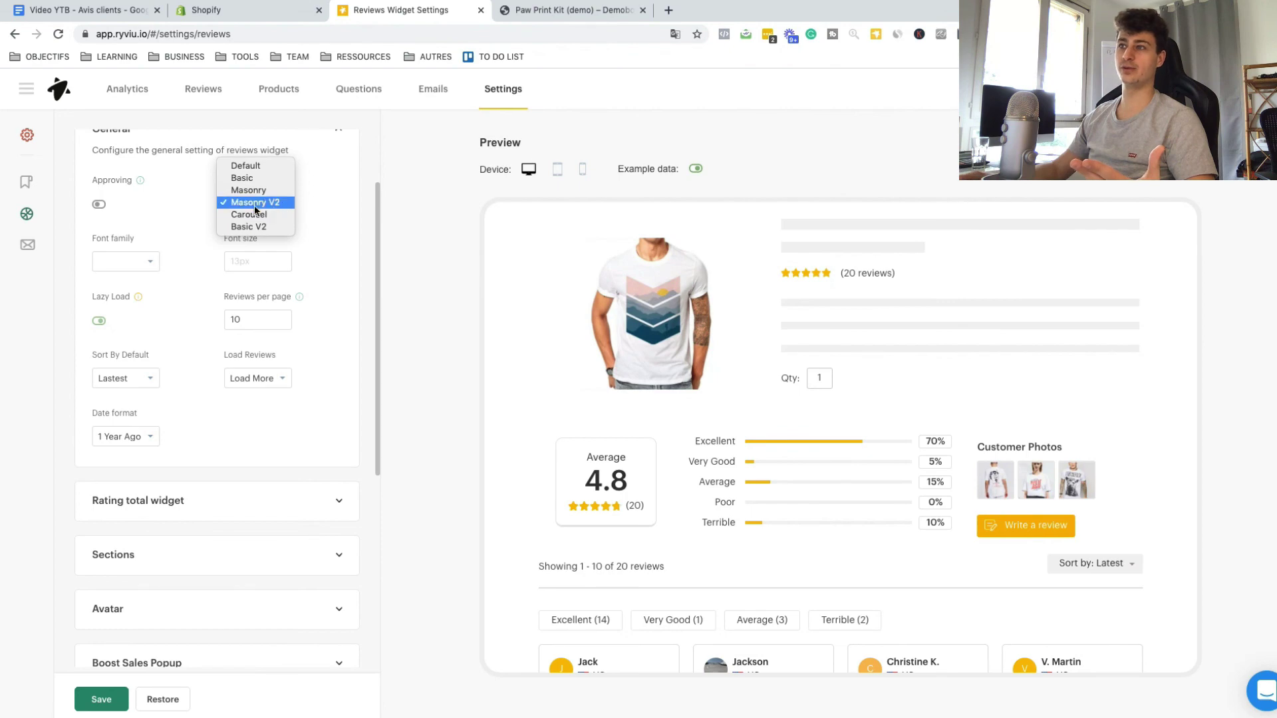
left_click(554, 48)
scroll(665, 399, "down", 5)
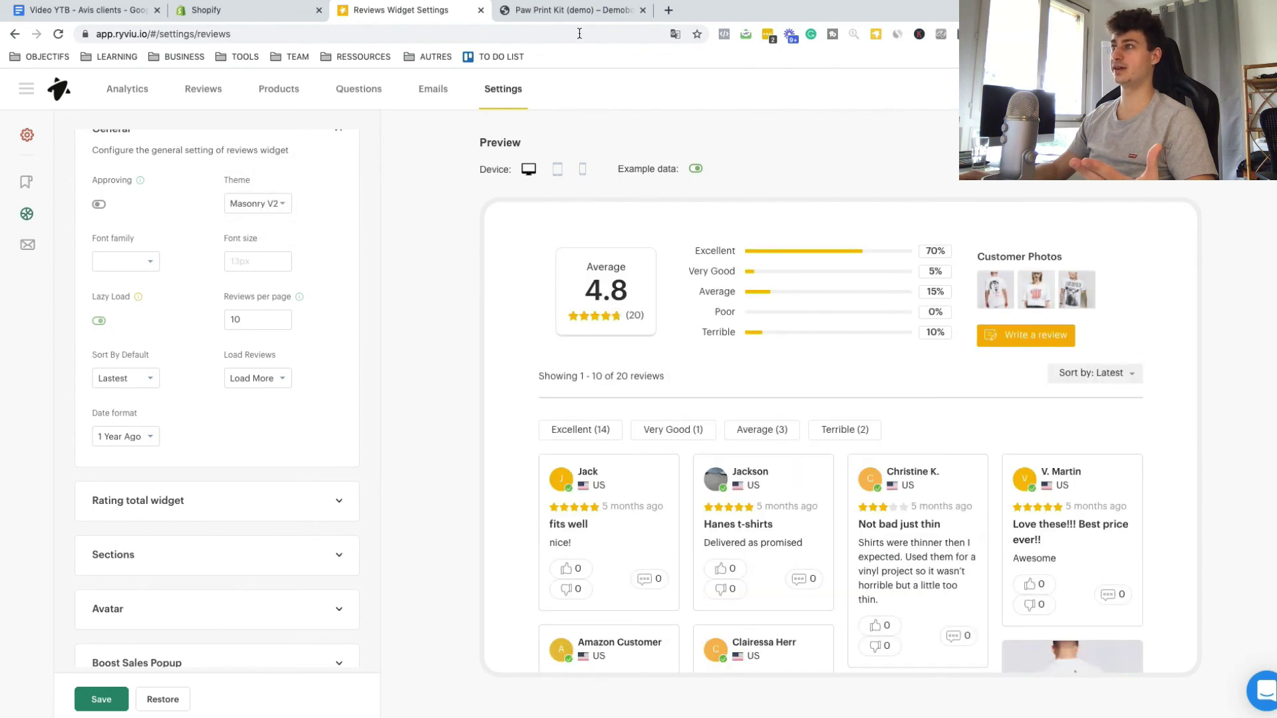
Step: Check the review cards on the store's product page once more, then return to the Ryviu widget settings
left_click(572, 10)
scroll(513, 254, "up", 8)
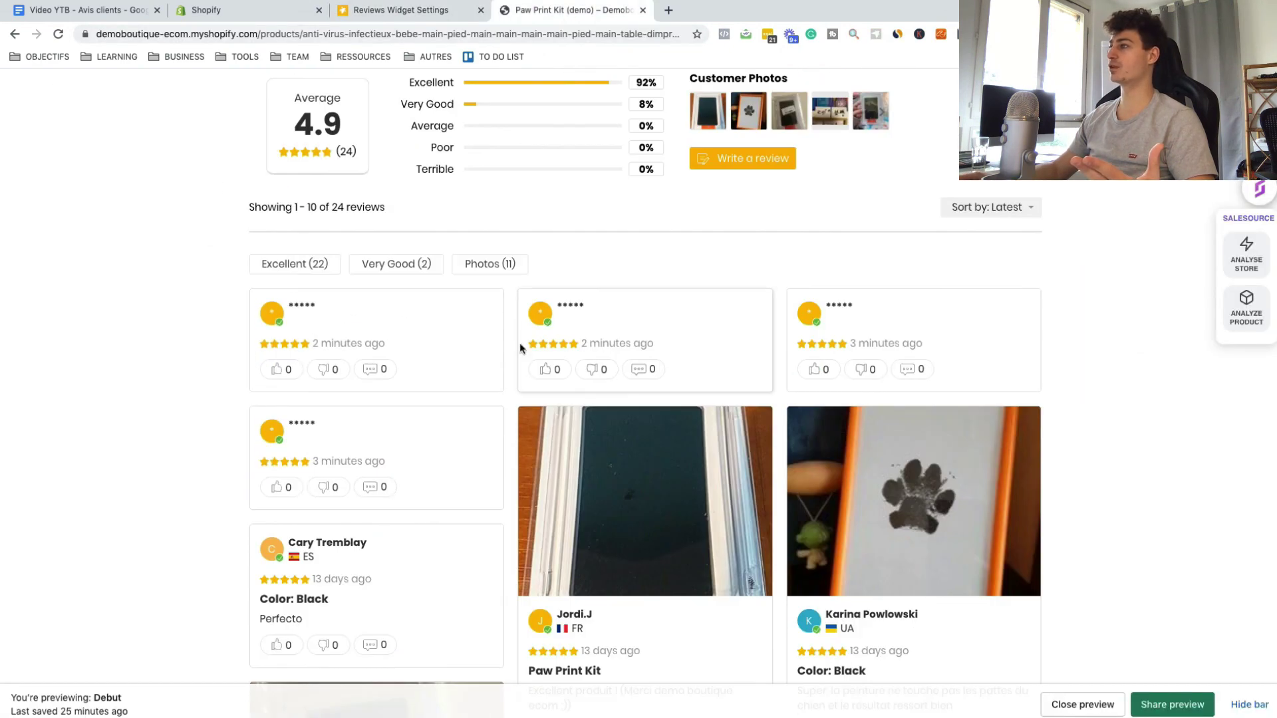
scroll(805, 380, "down", 3)
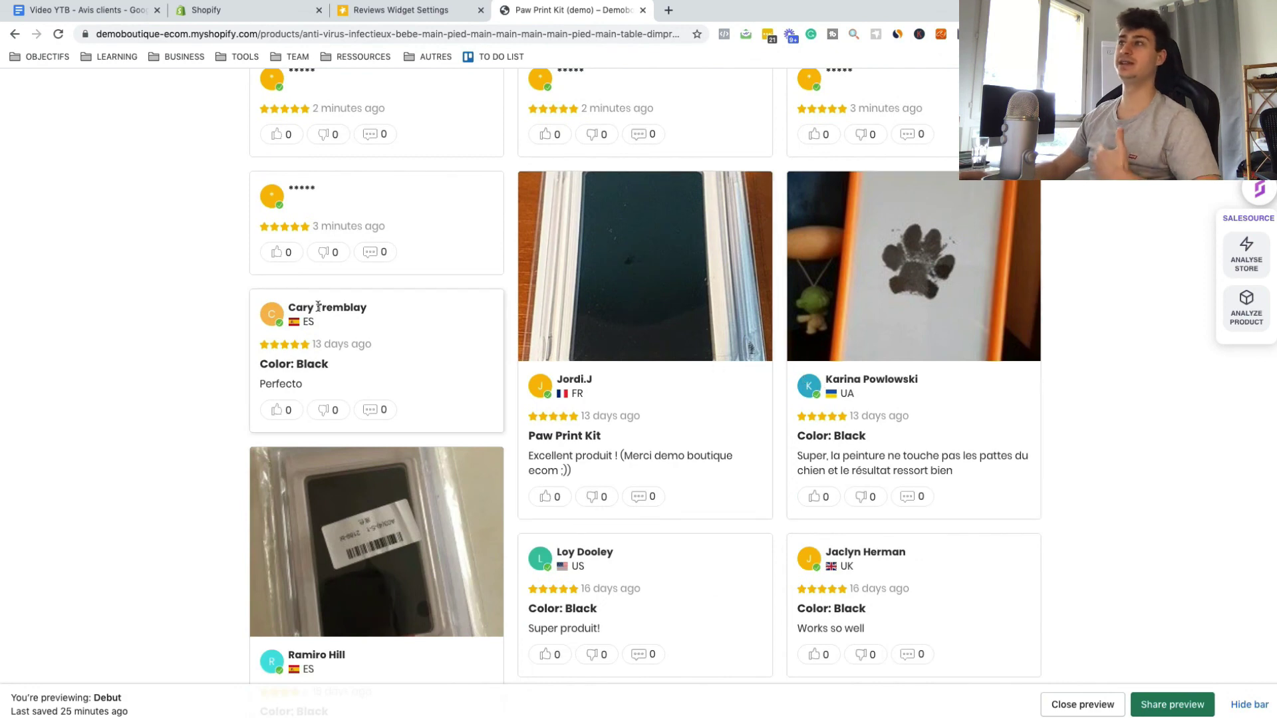
left_click(439, 10)
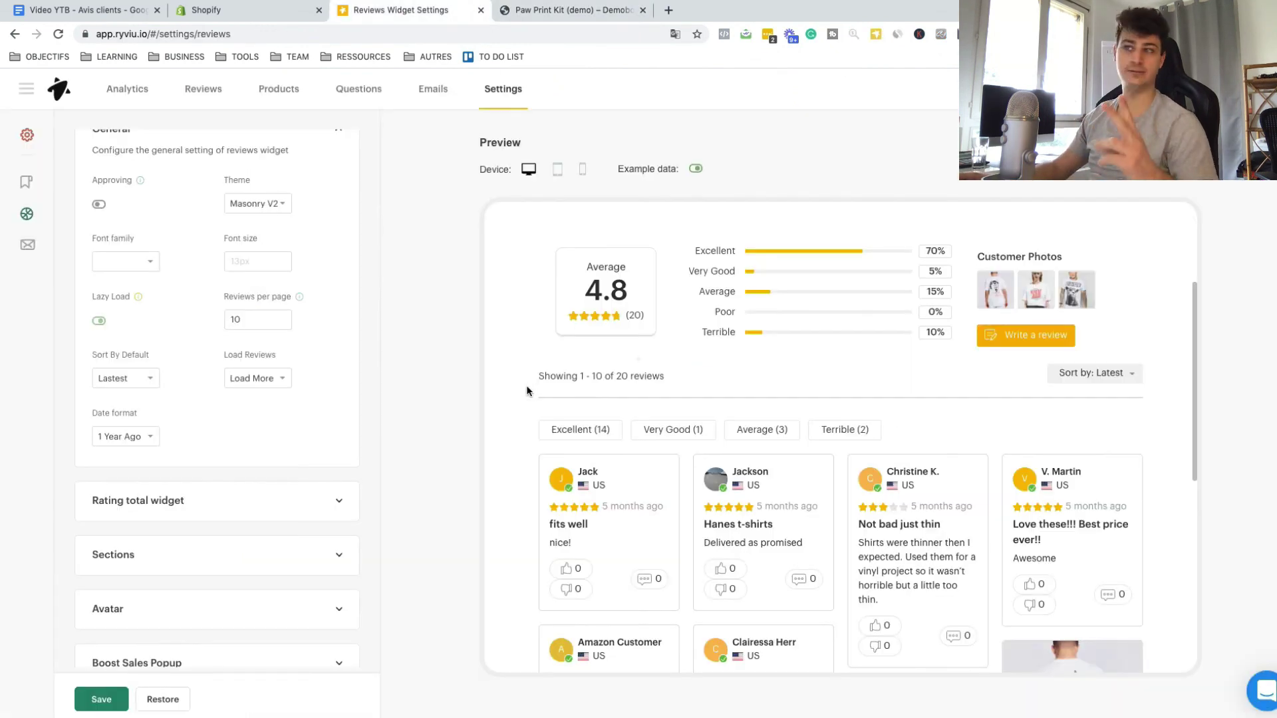